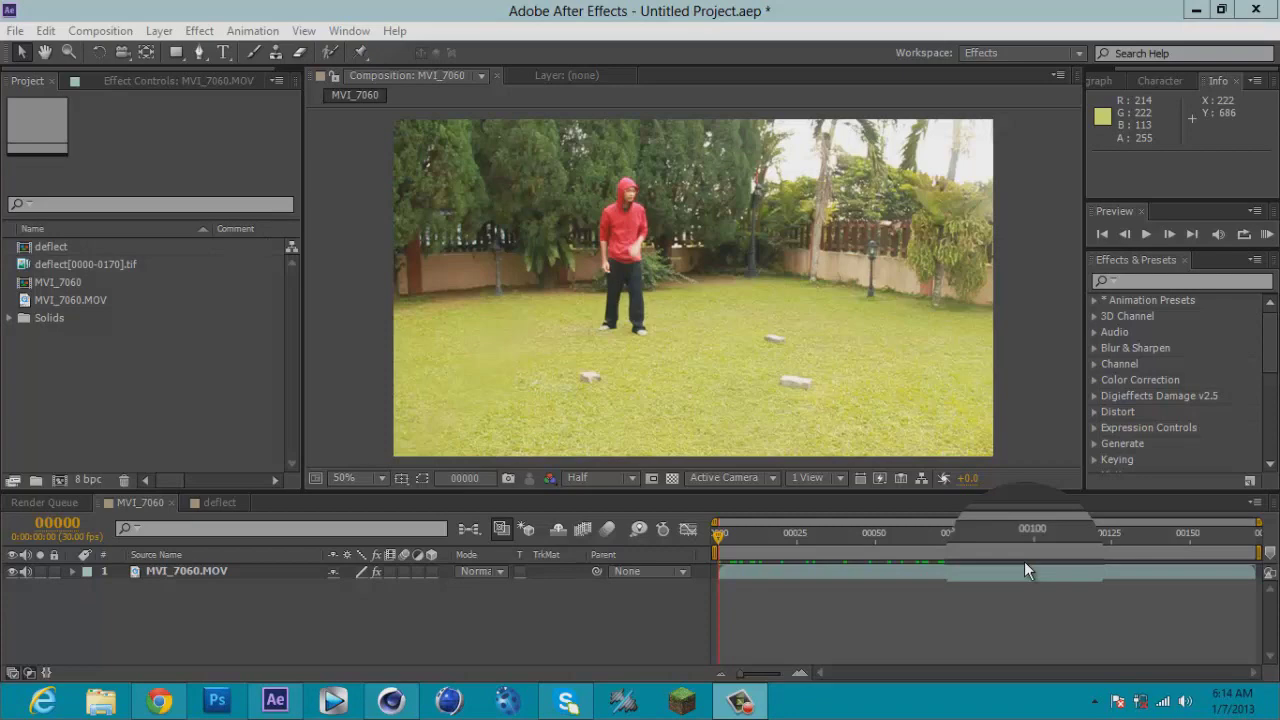
Step: Switch to Chrome and check which CINEMA 4D and After Effects versions each plugin on MAXON's plugins page supports
{"action": "left_click", "coordinate": [158, 701]}
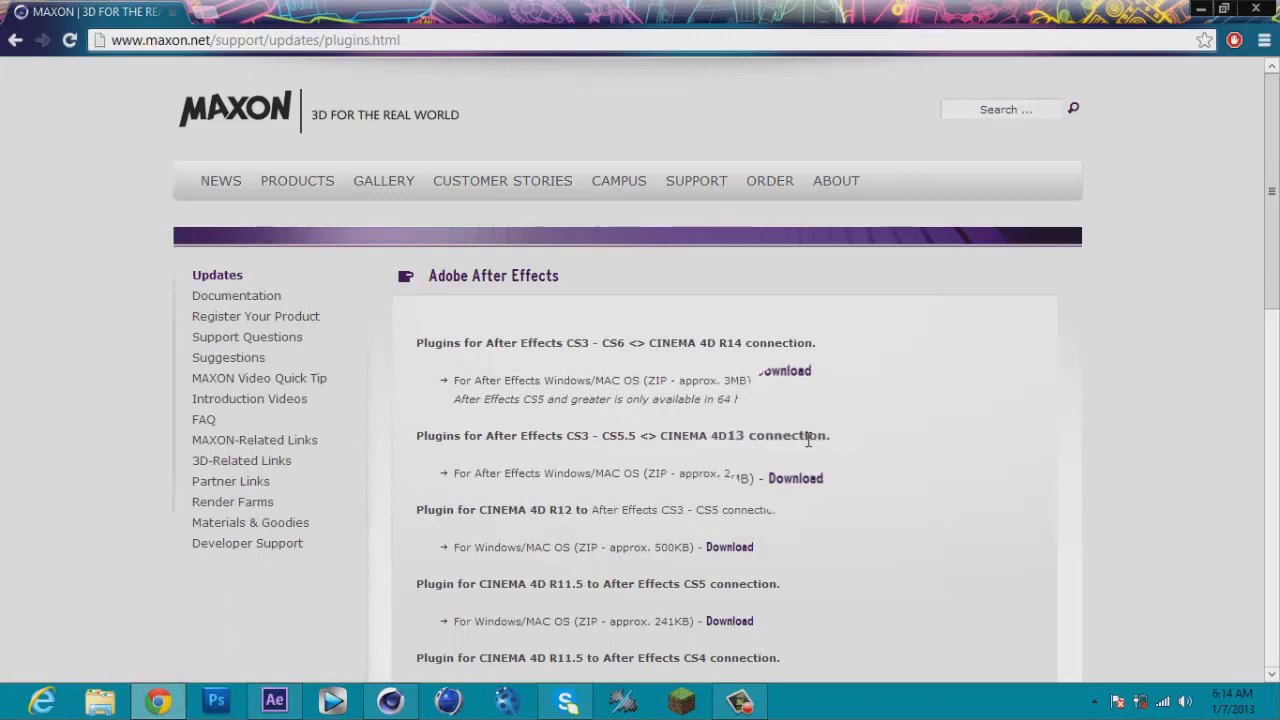
{"action": "double_click", "coordinate": [740, 436]}
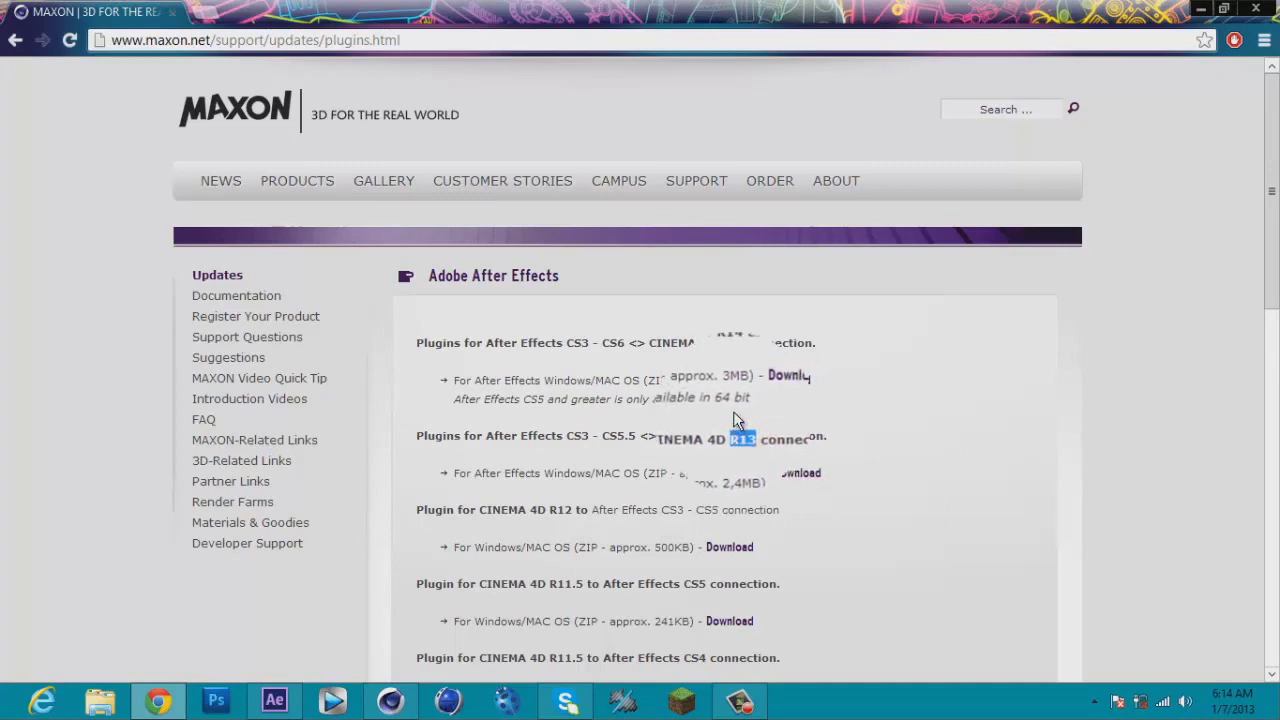
{"action": "double_click", "coordinate": [732, 342]}
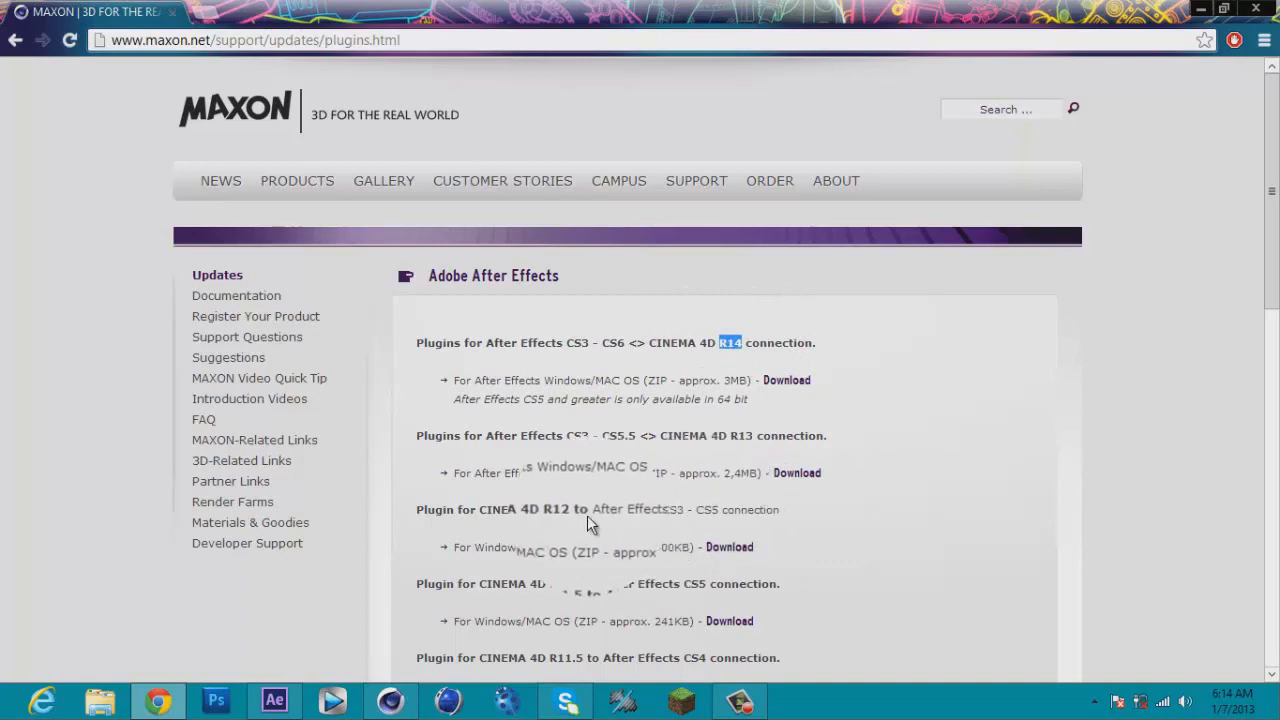
{"action": "double_click", "coordinate": [562, 510]}
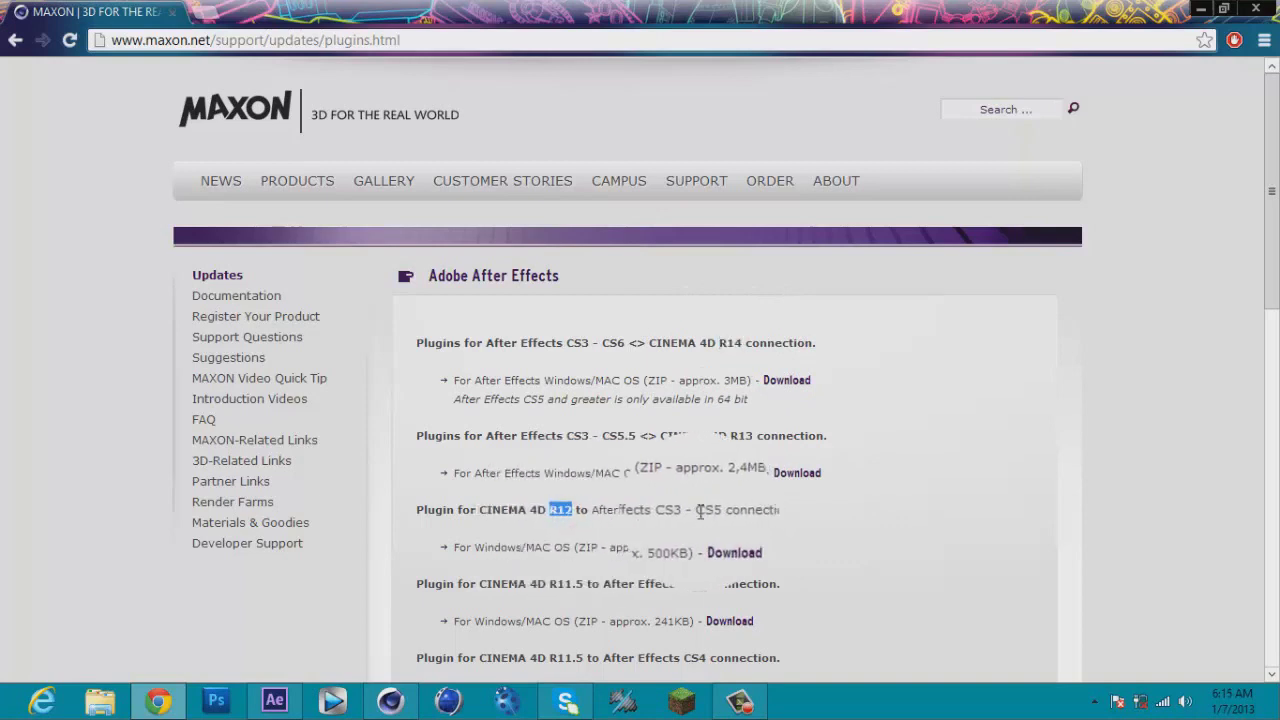
{"action": "double_click", "coordinate": [738, 508]}
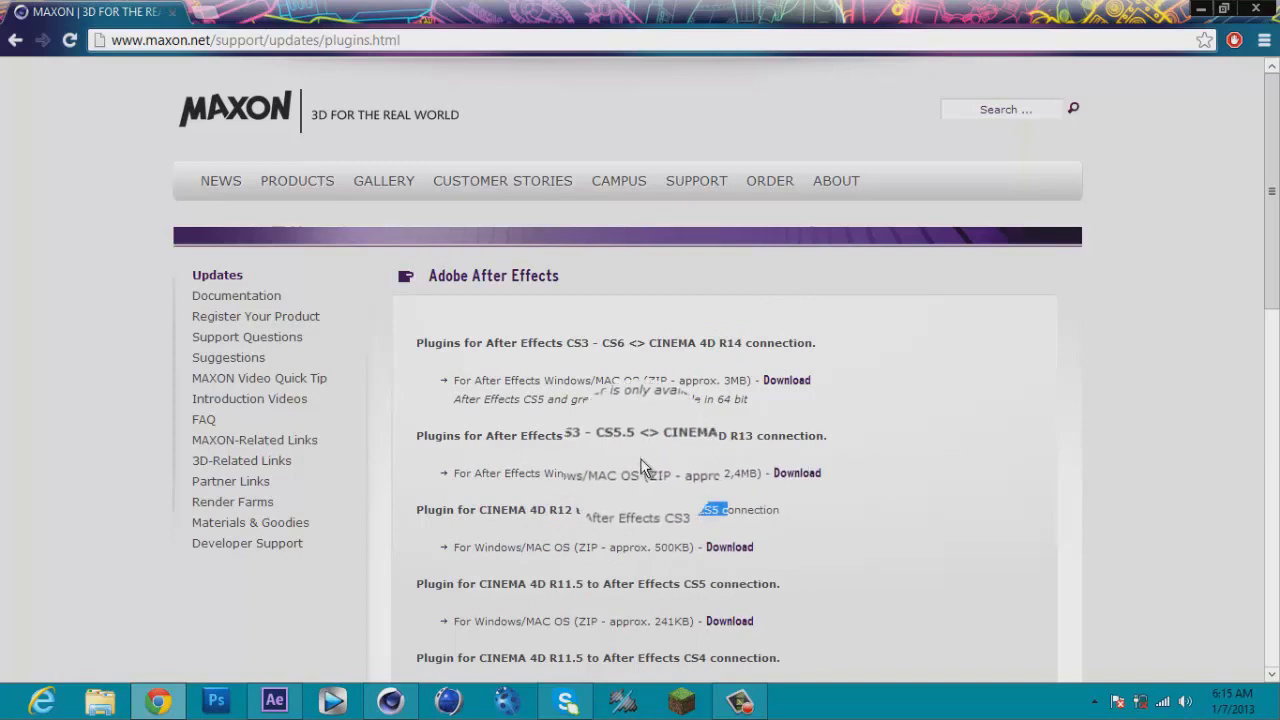
{"action": "double_click", "coordinate": [618, 435]}
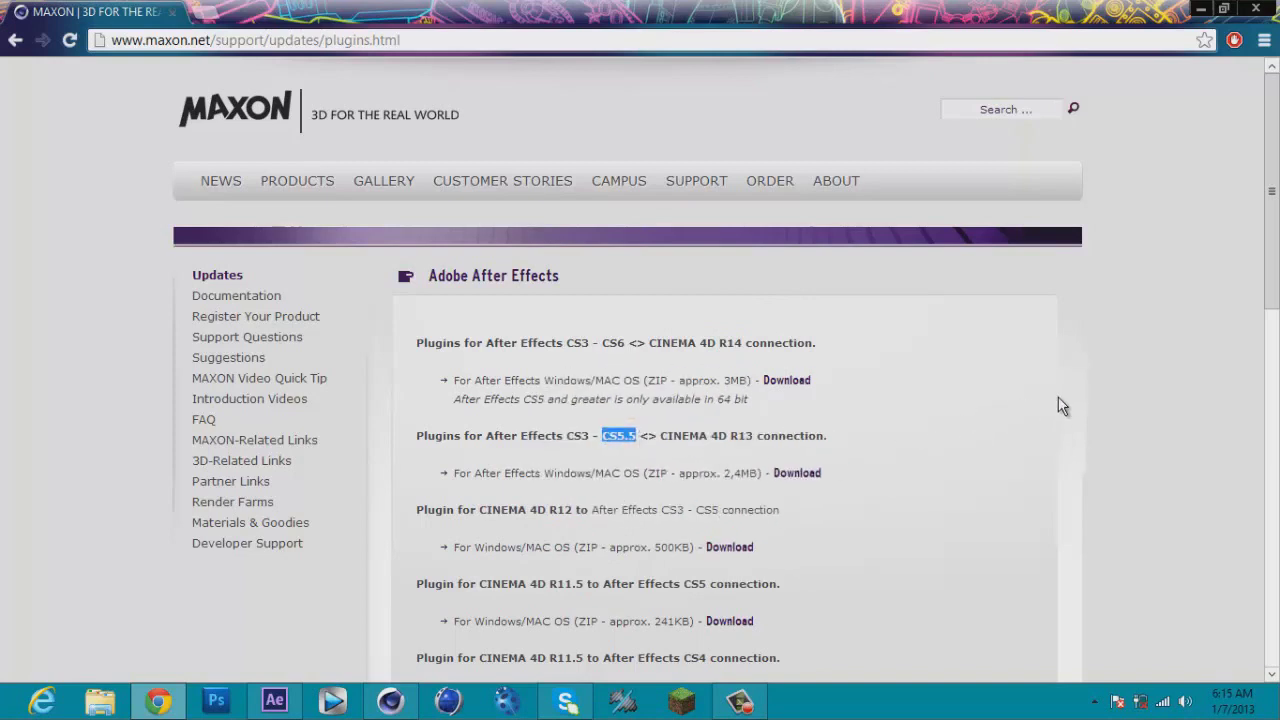
{"action": "left_click", "coordinate": [1160, 212]}
Step: Open the aftereffects_cs3-55 folder on the desktop and inspect the Windows CS5-CS5.5 plugin files
{"action": "left_click", "coordinate": [1200, 8]}
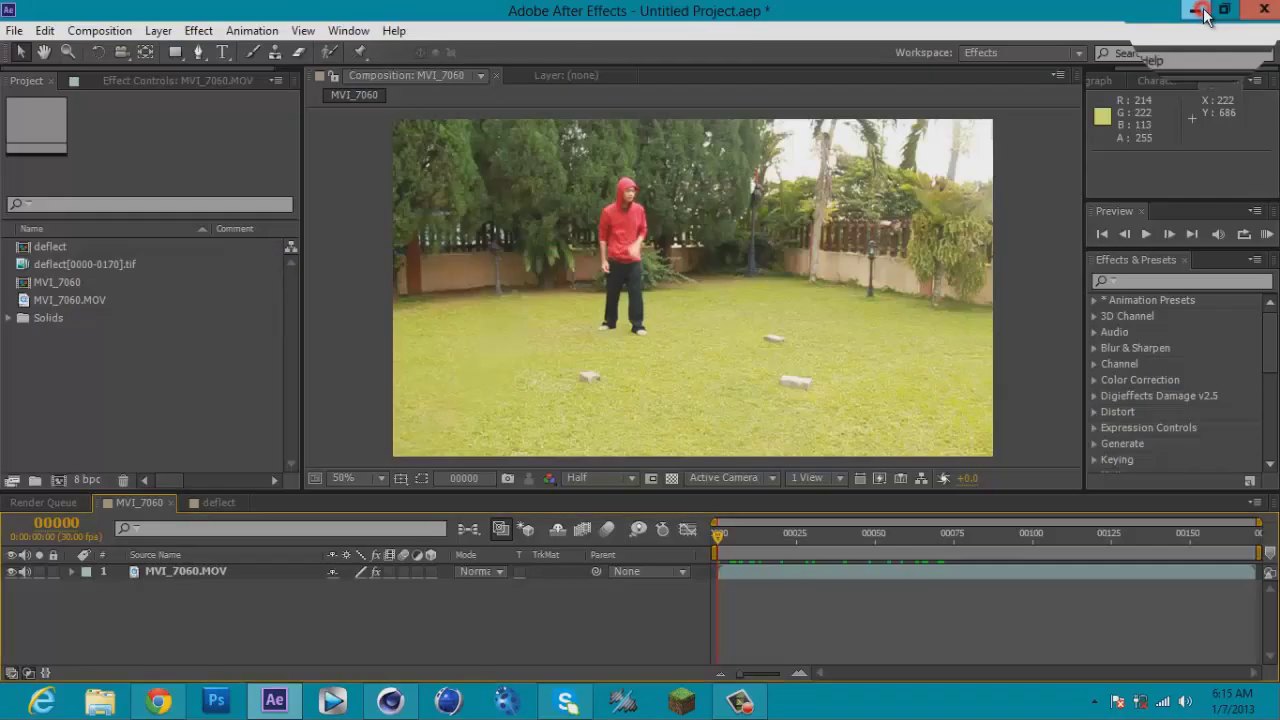
{"action": "left_click", "coordinate": [1200, 9]}
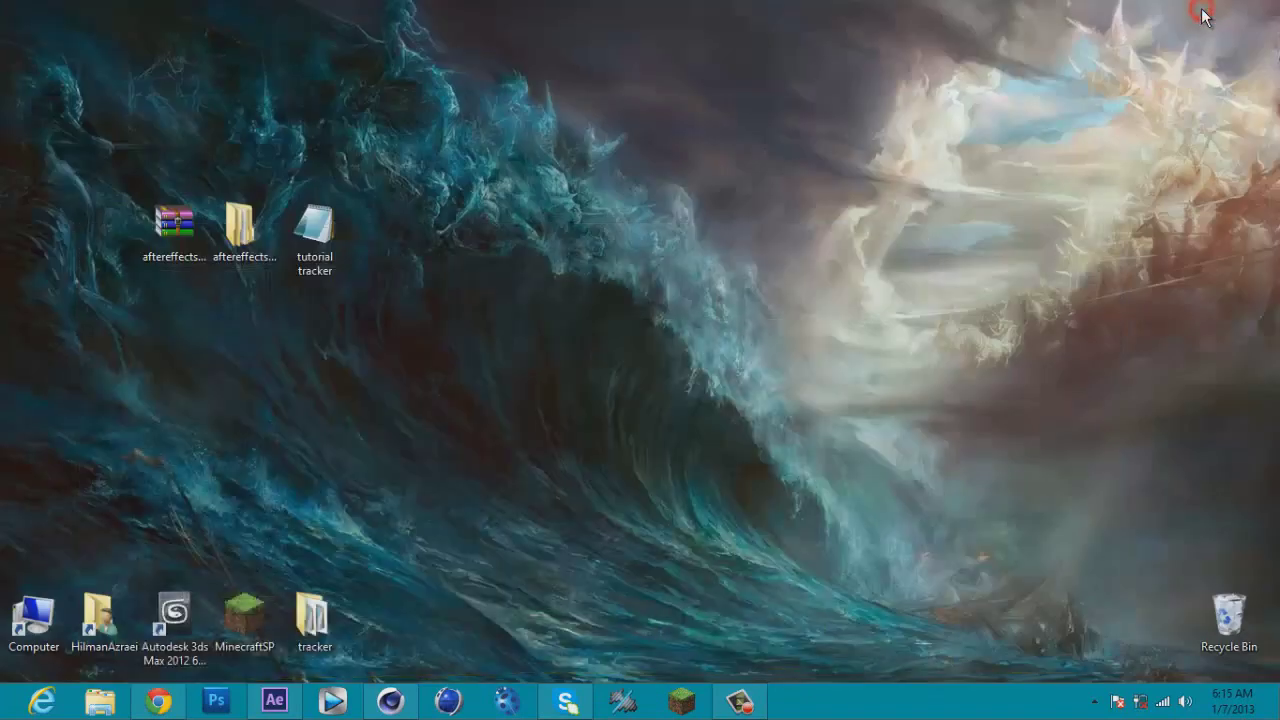
{"action": "double_click", "coordinate": [250, 255]}
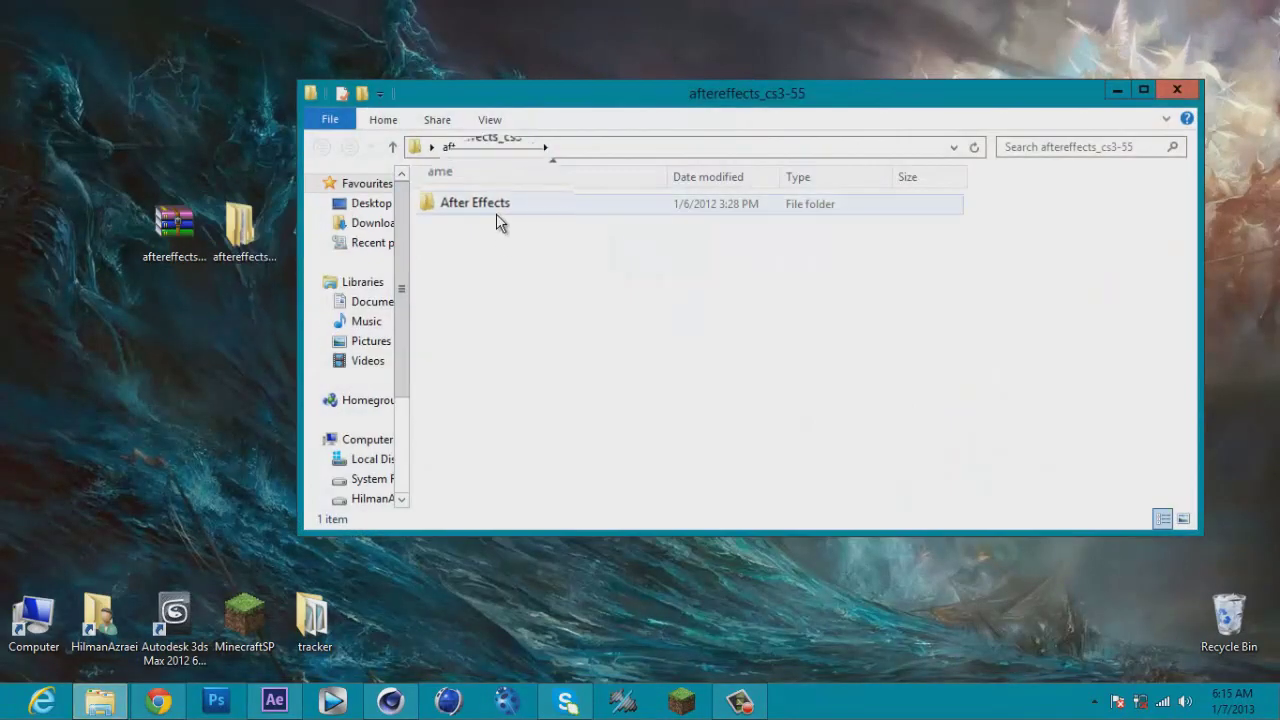
{"action": "double_click", "coordinate": [496, 211]}
{"action": "double_click", "coordinate": [495, 209]}
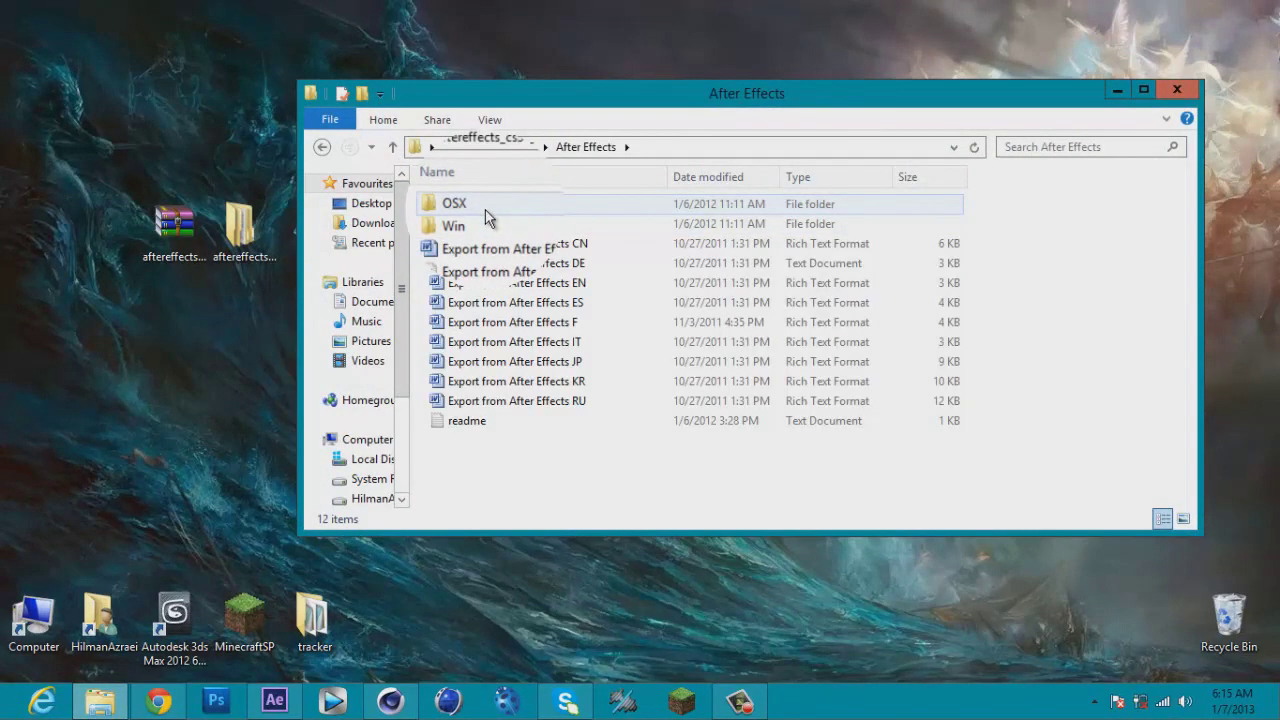
{"action": "double_click", "coordinate": [485, 212]}
{"action": "key", "text": "BackSpace"}
{"action": "double_click", "coordinate": [491, 226]}
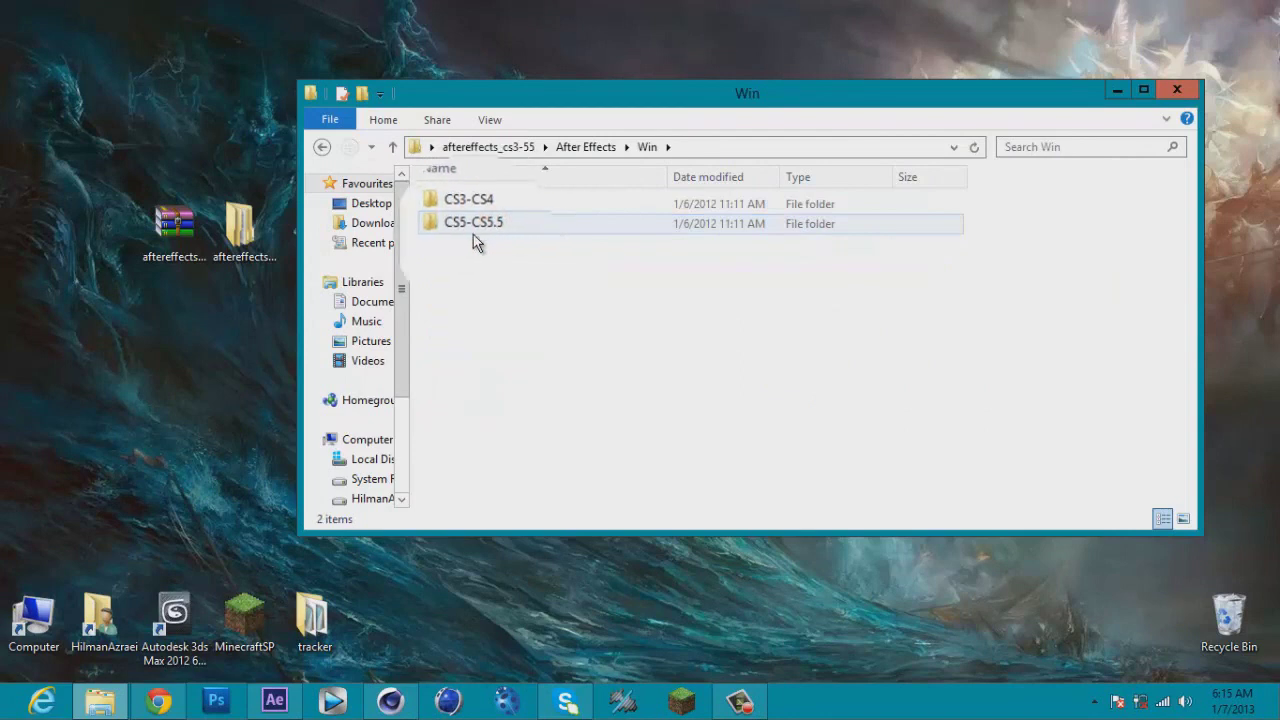
{"action": "double_click", "coordinate": [485, 228]}
{"action": "left_click_drag", "start_coordinate": [489, 283], "coordinate": [491, 205]}
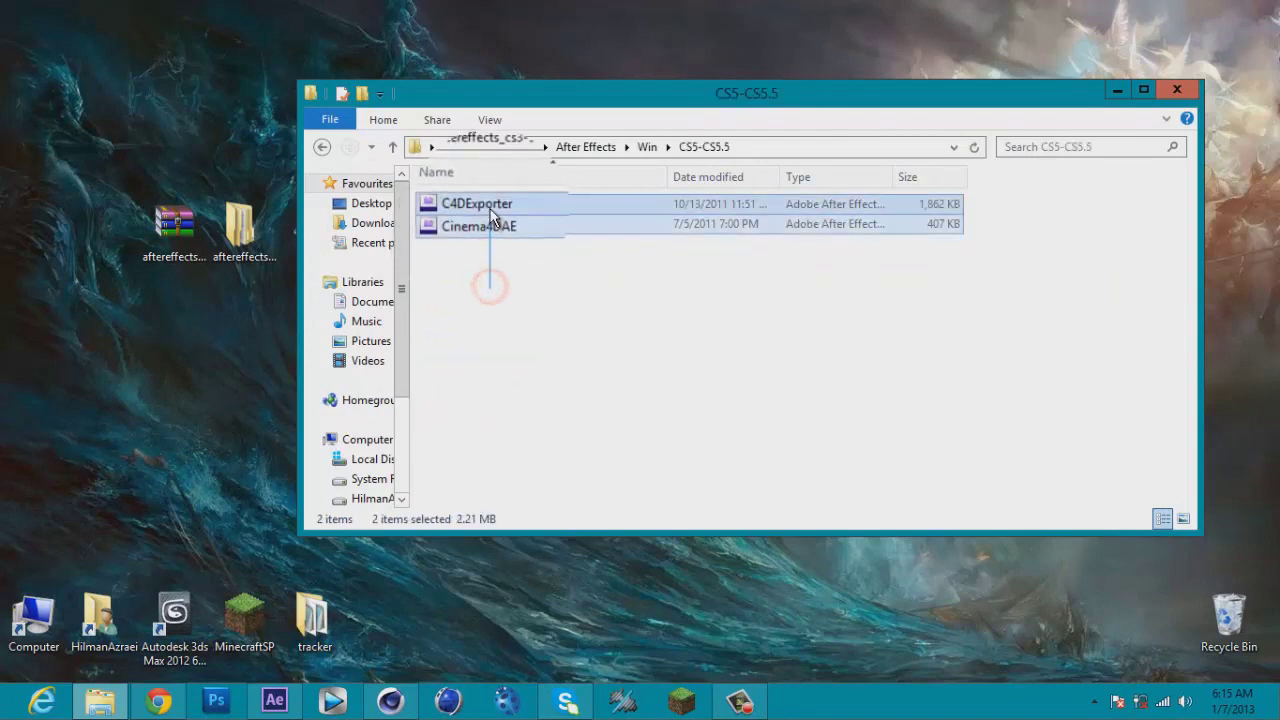
{"action": "left_click", "coordinate": [508, 309]}
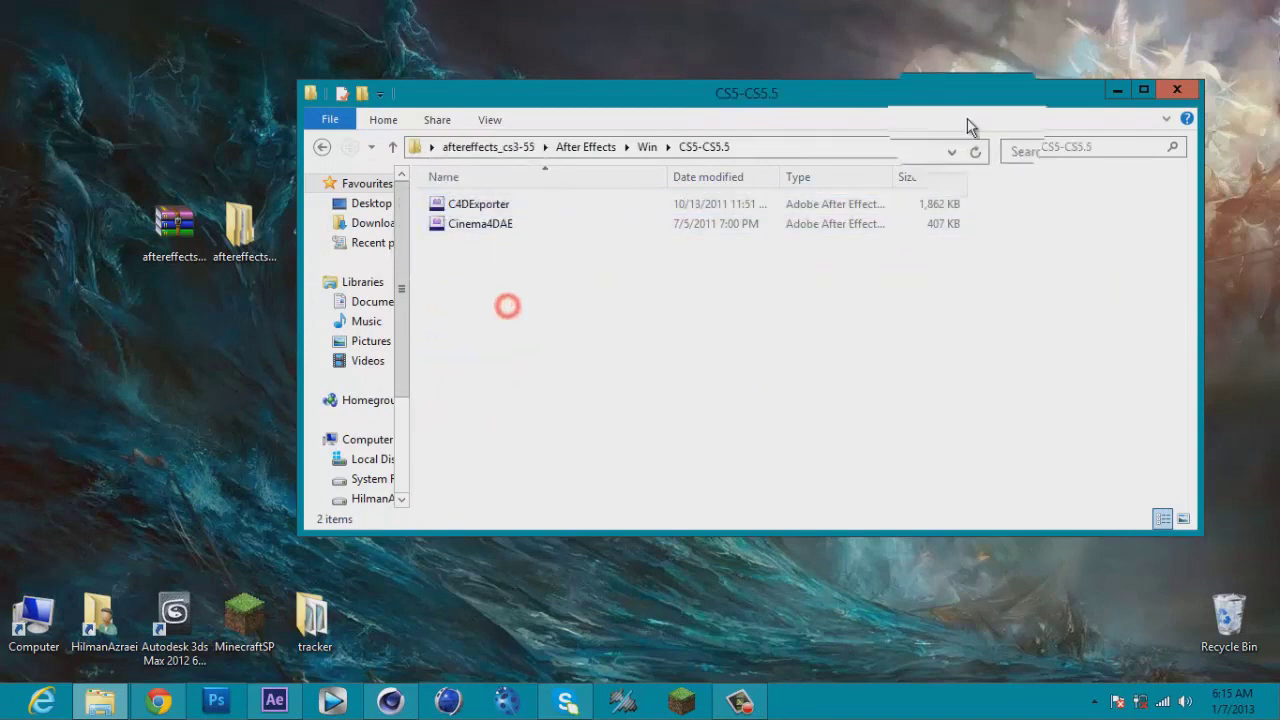
{"action": "left_click", "coordinate": [1179, 91]}
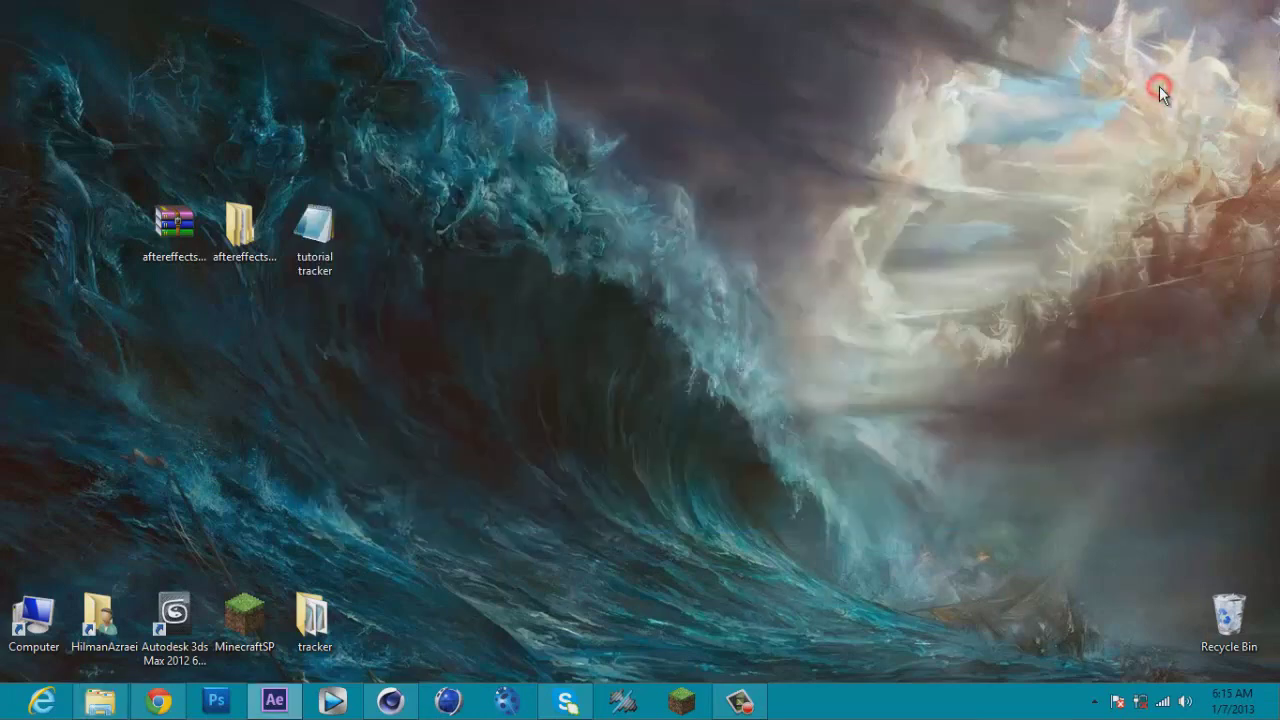
Step: Switch to After Effects, apply Track Camera to the MVI_7060.MOV layer and start analyzing the footage
{"action": "left_click", "coordinate": [276, 704]}
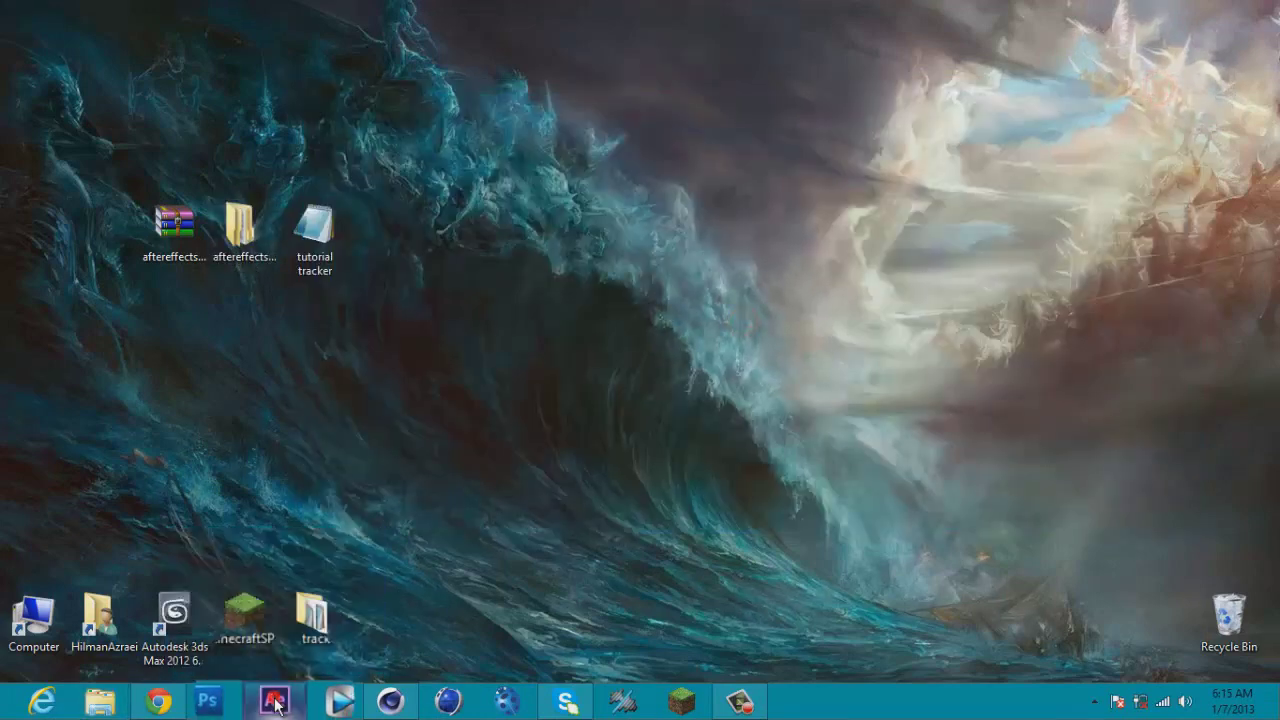
{"action": "left_click", "coordinate": [173, 406]}
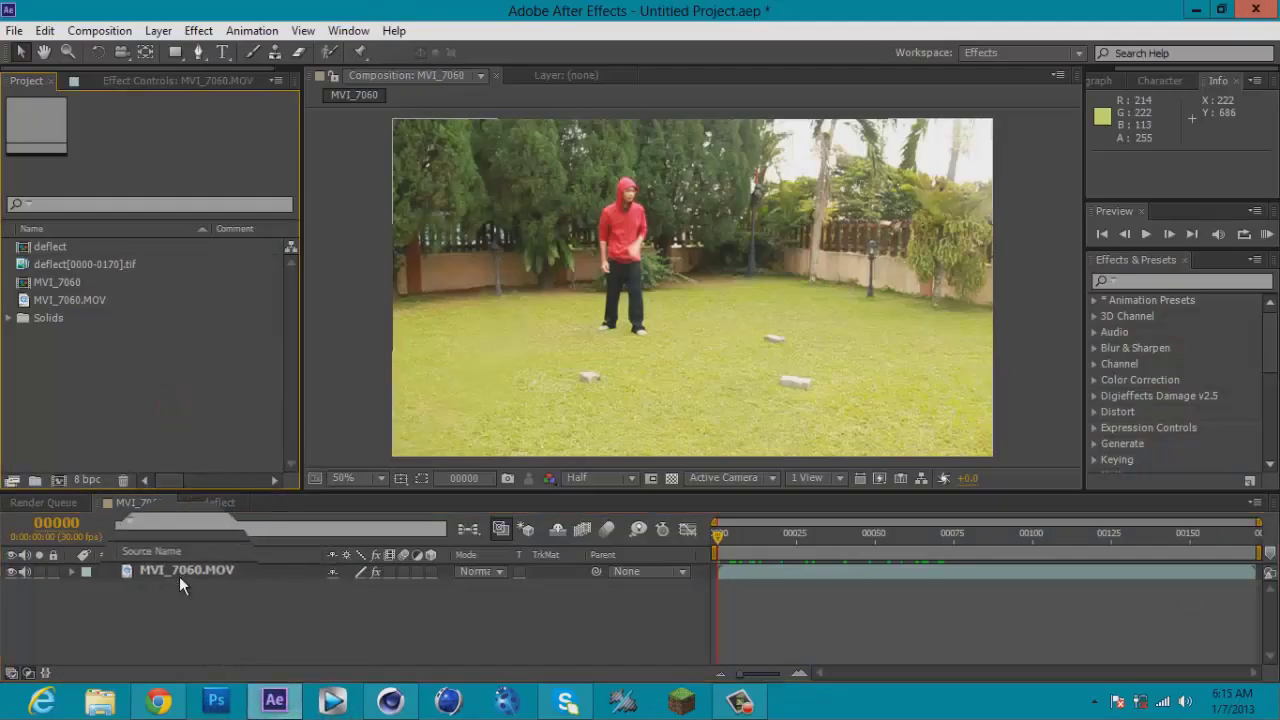
{"action": "left_click", "coordinate": [192, 574]}
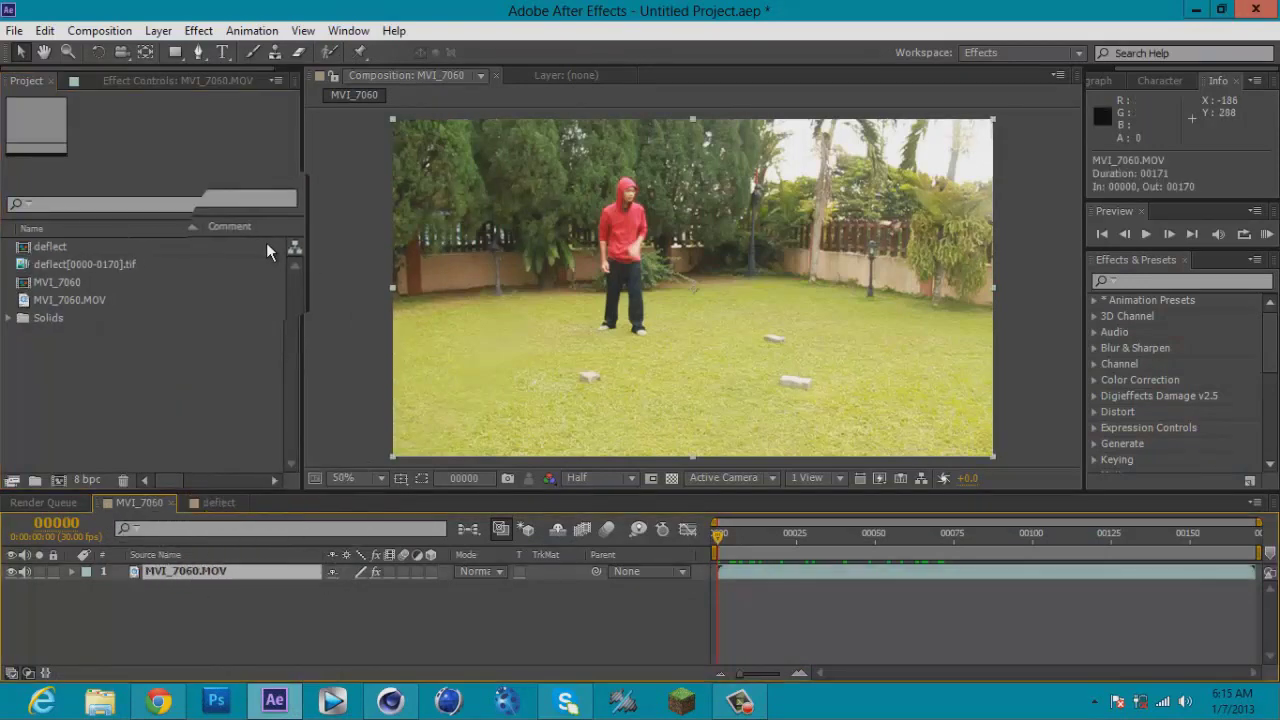
{"action": "left_click", "coordinate": [256, 36]}
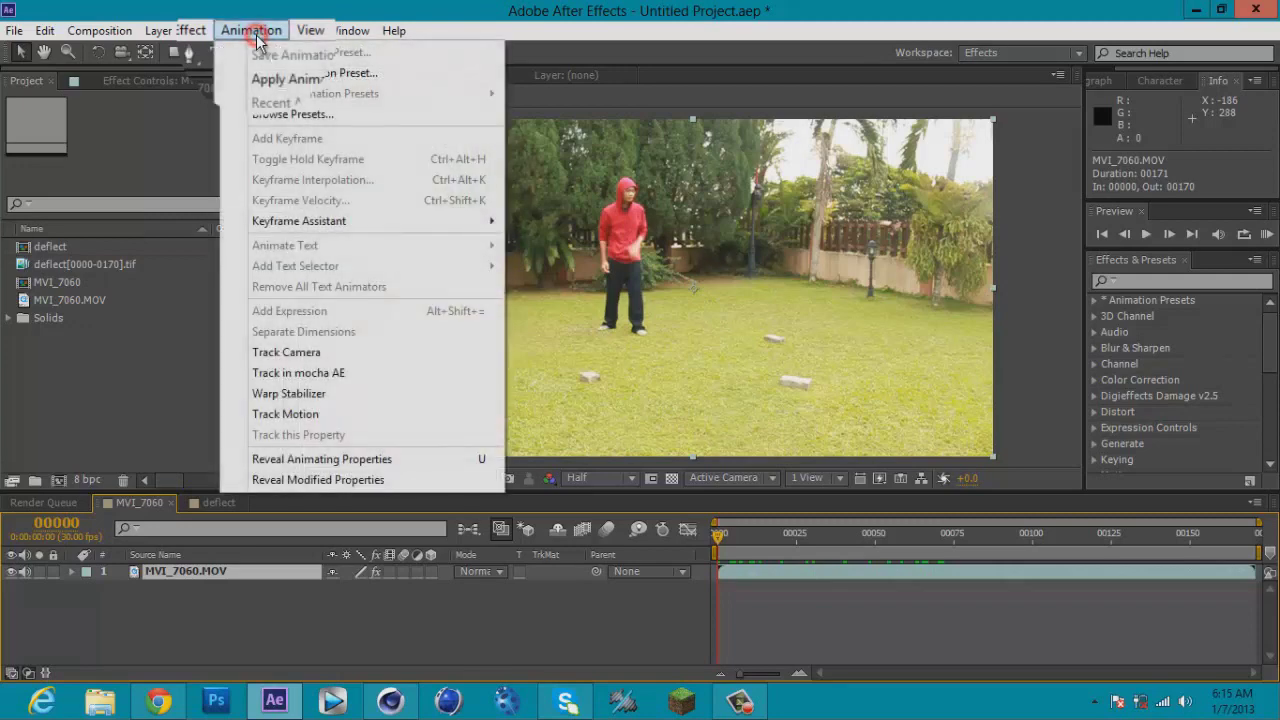
{"action": "left_click", "coordinate": [320, 354]}
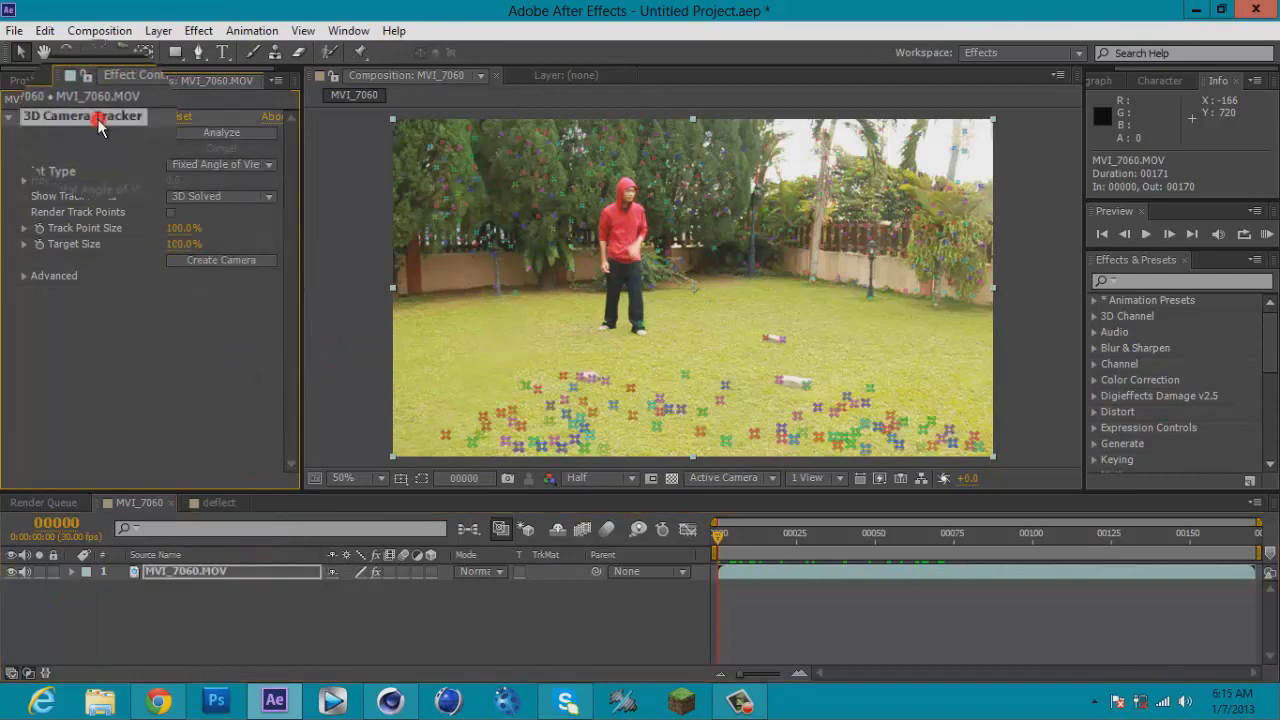
{"action": "left_click", "coordinate": [196, 133]}
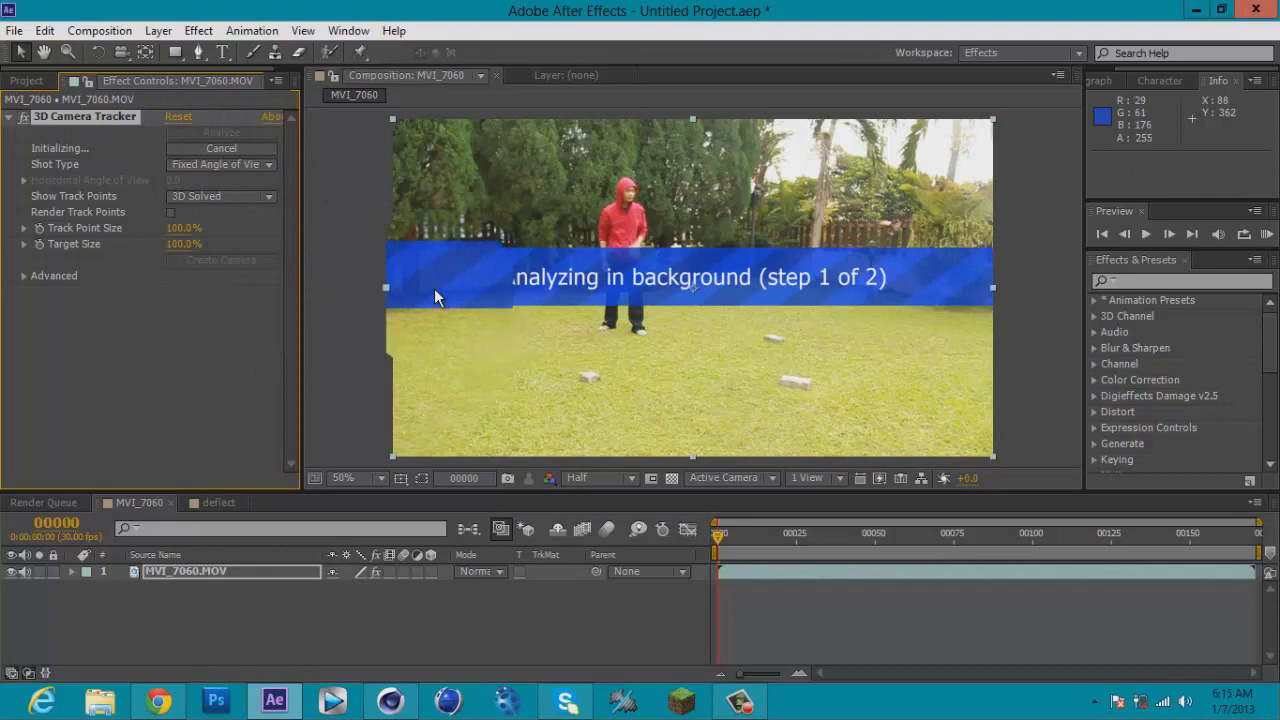
{"action": "left_click", "coordinate": [743, 706]}
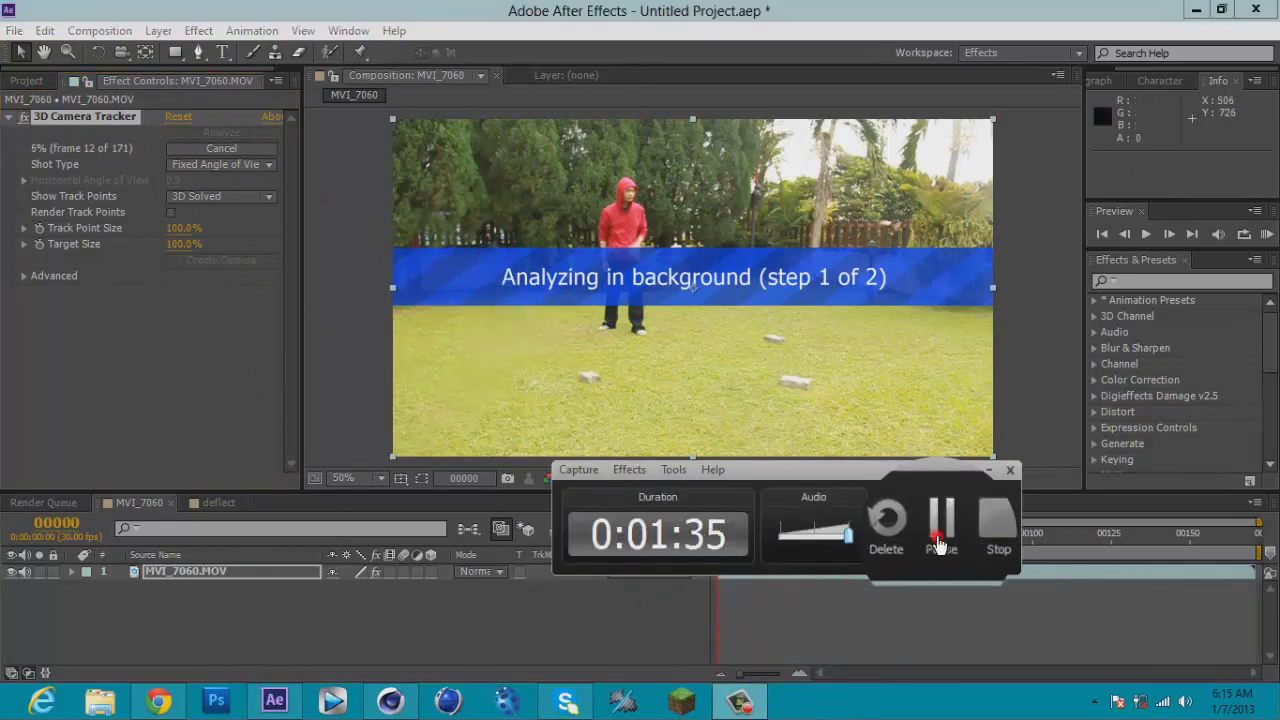
{"action": "left_click", "coordinate": [938, 541]}
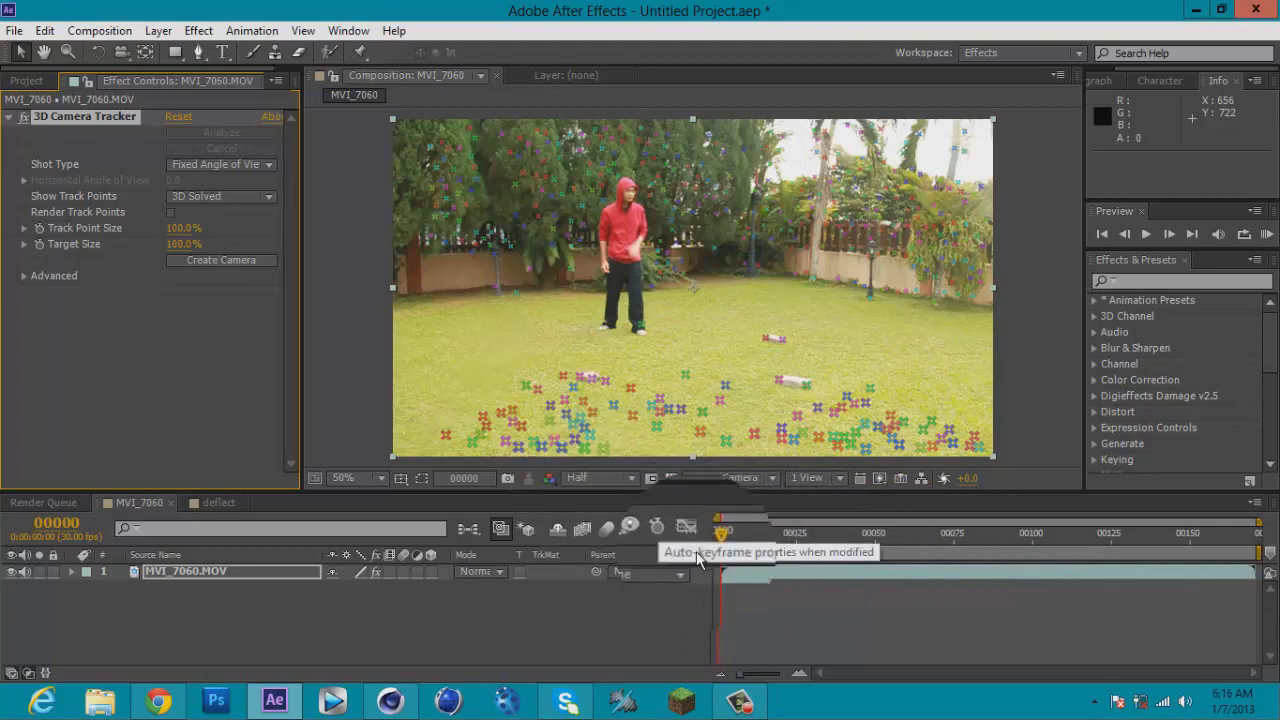
Step: Create a solid and camera at the tracking target lying flat on the grass between the bricks, and add a null at the same target
{"action": "mouse_move", "coordinate": [716, 545]}
{"action": "left_mouse_down"}
{"action": "mouse_move", "coordinate": [1086, 563]}
{"action": "mouse_move", "coordinate": [729, 569]}
{"action": "mouse_move", "coordinate": [710, 556]}
{"action": "left_mouse_up"}
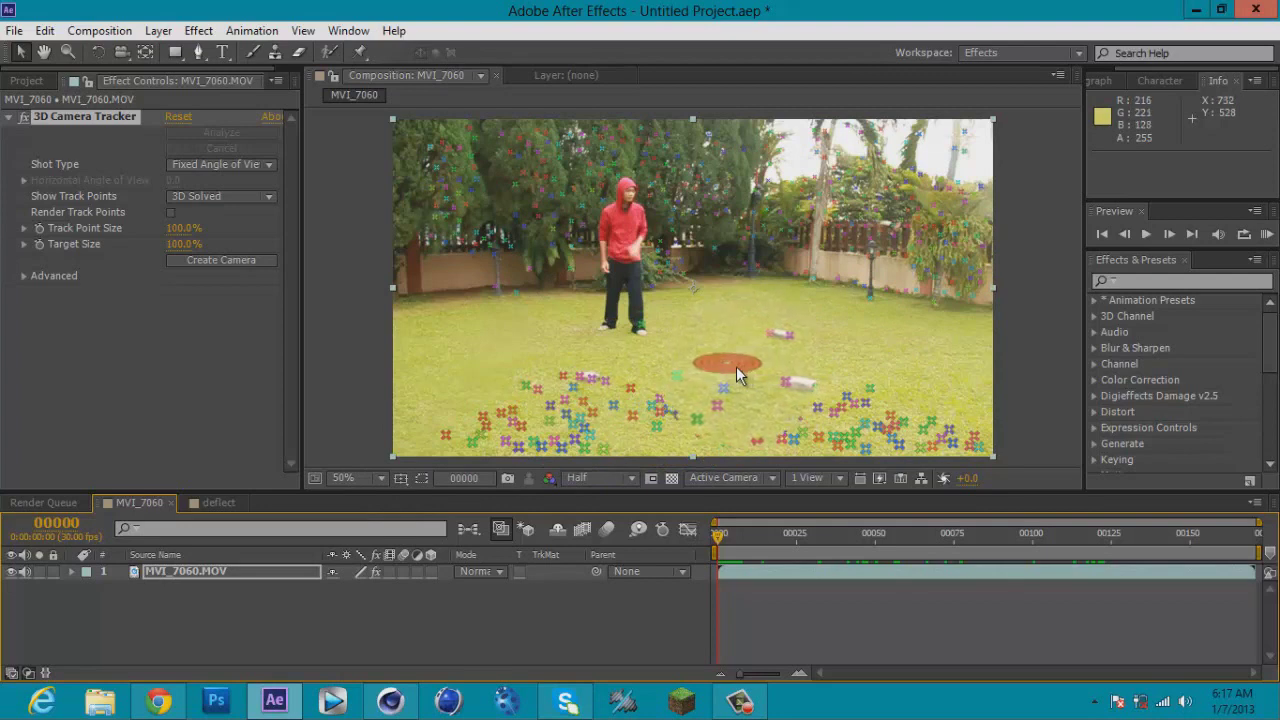
{"action": "right_click", "coordinate": [731, 368]}
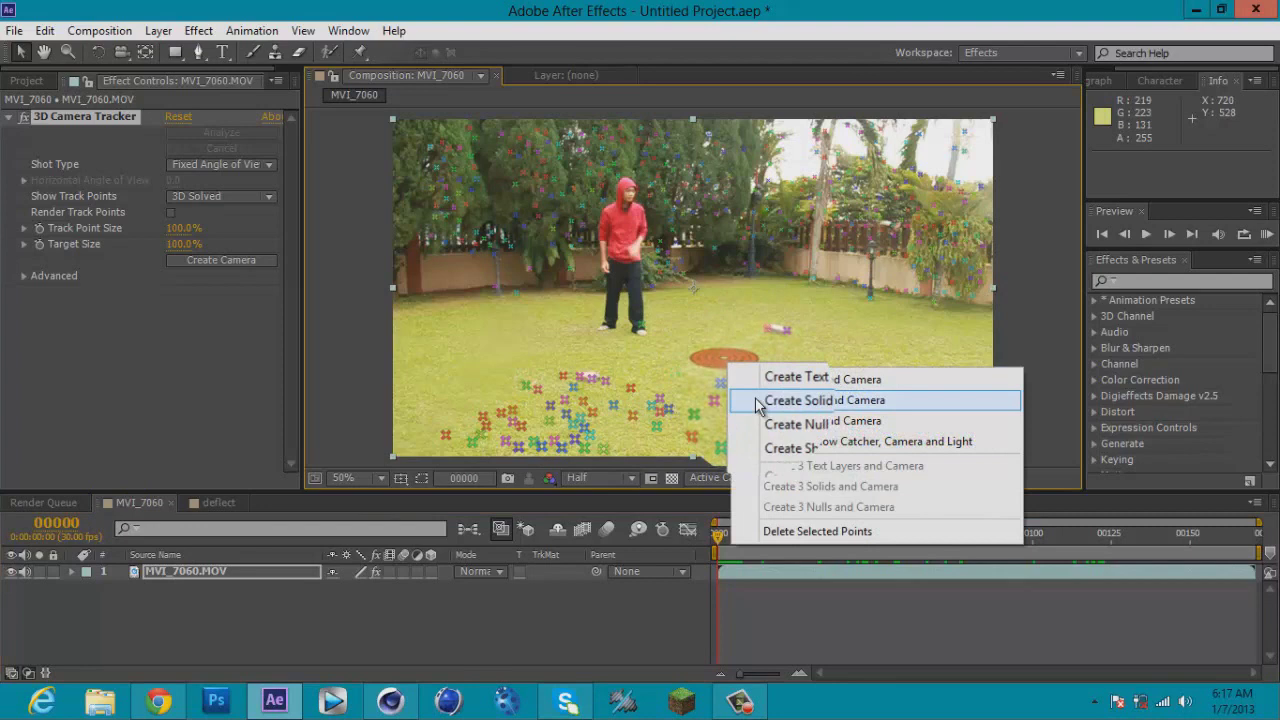
{"action": "left_click", "coordinate": [757, 401]}
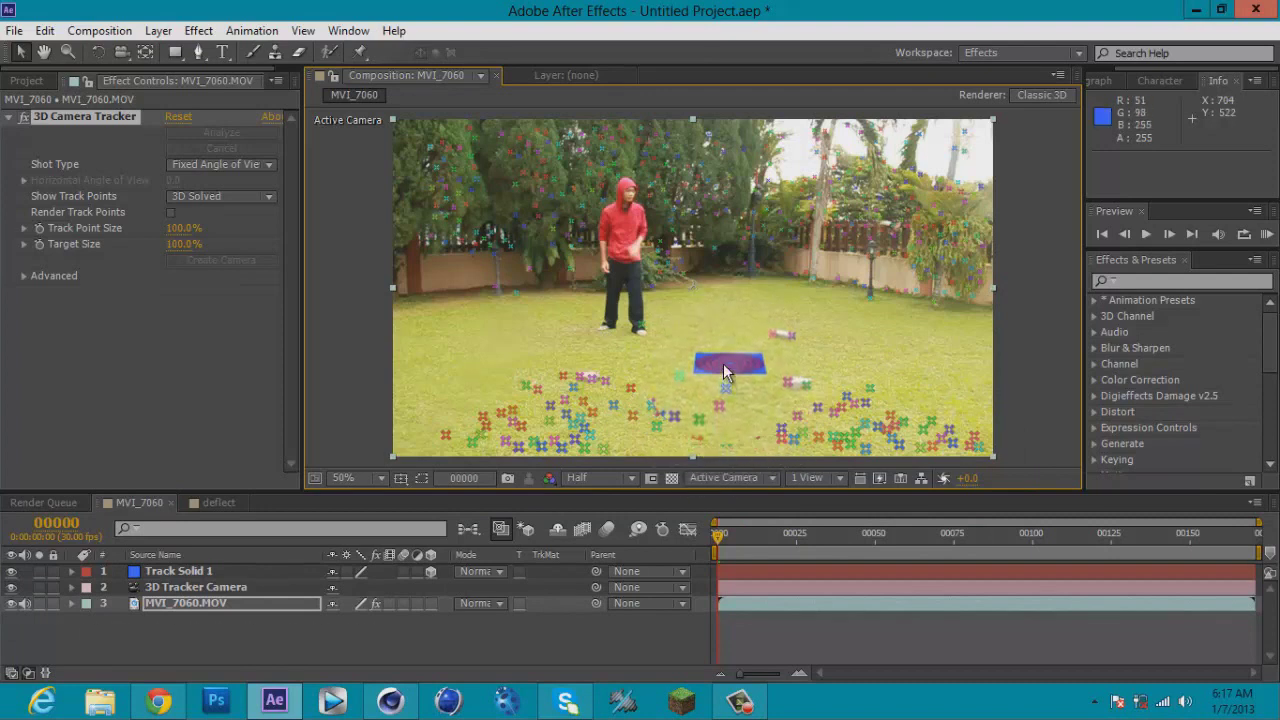
{"action": "right_click", "coordinate": [726, 372]}
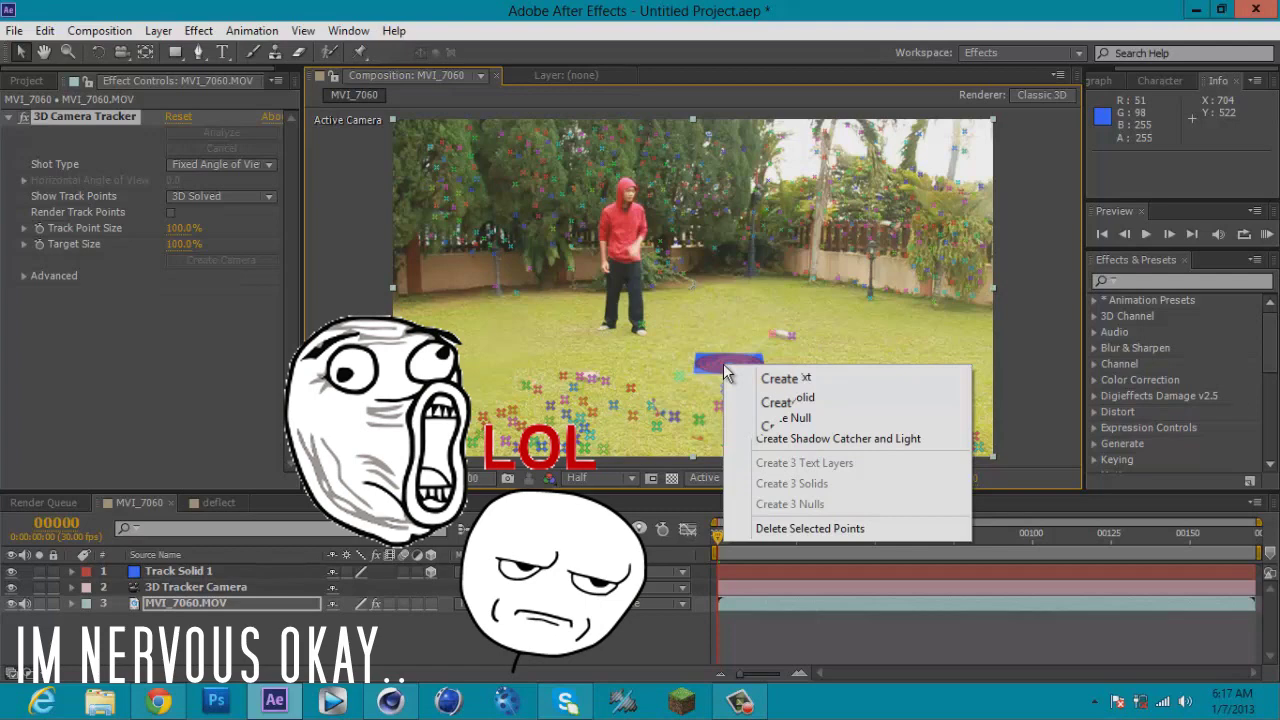
{"action": "left_click", "coordinate": [795, 418]}
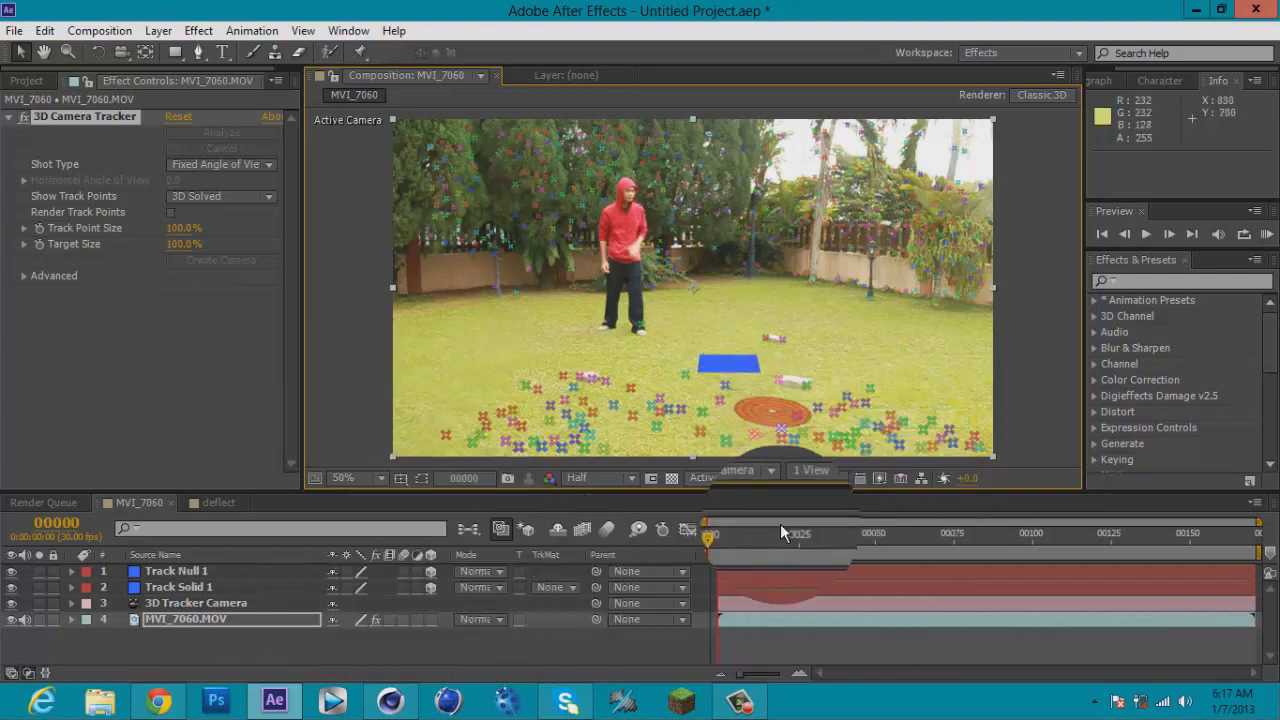
{"action": "left_click_drag", "start_coordinate": [718, 535], "coordinate": [685, 553]}
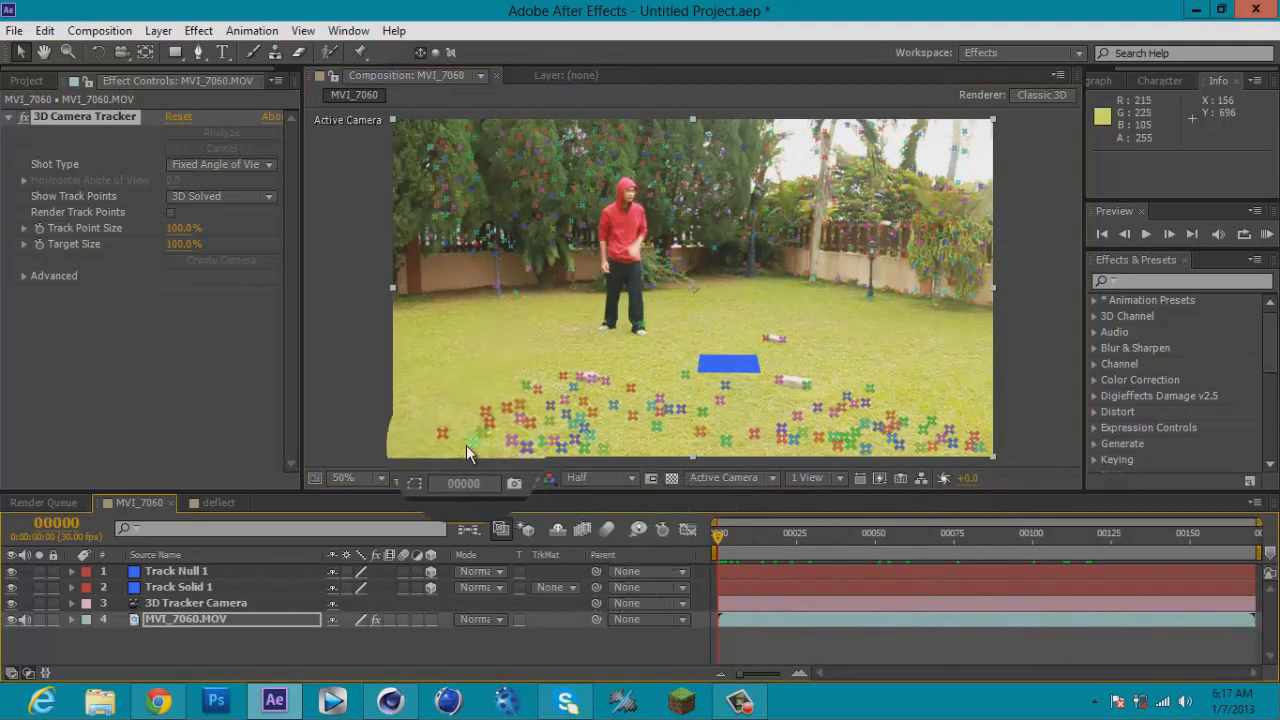
Step: Export the tracked scene with the CINEMA 4D Exporter to the desktop as "tracker AE"
{"action": "left_click", "coordinate": [14, 30]}
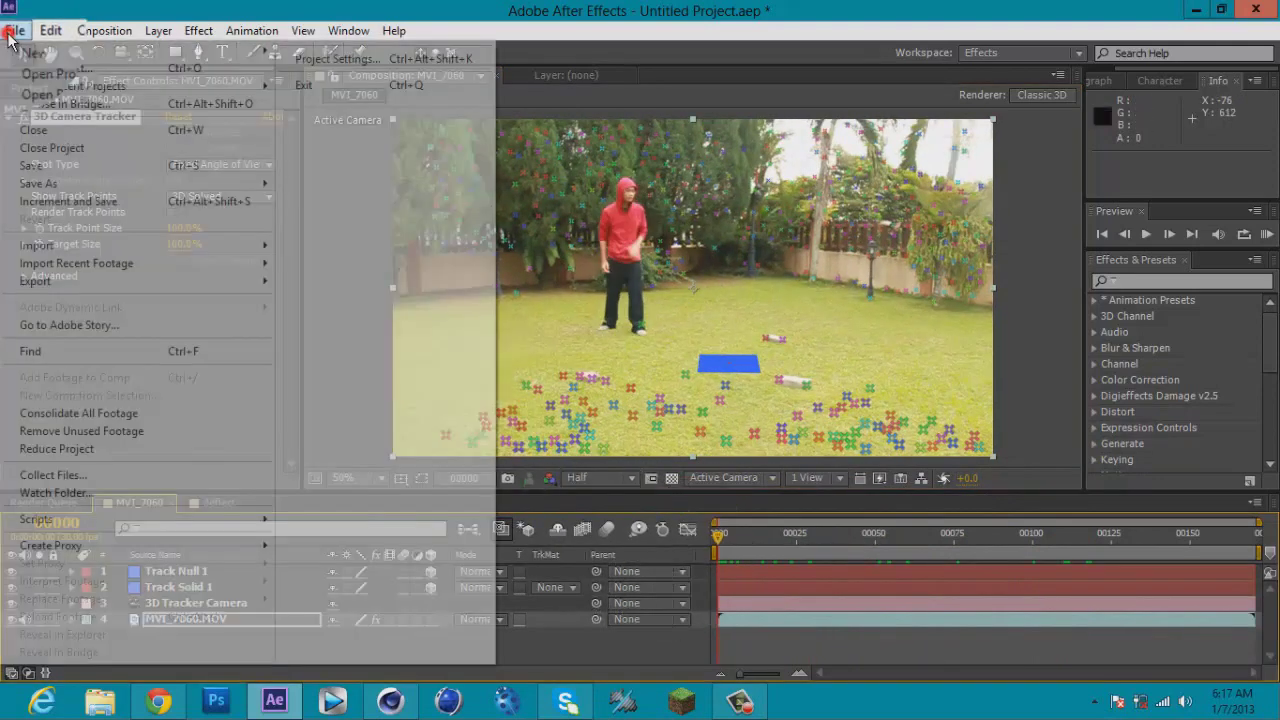
{"action": "mouse_move", "coordinate": [94, 283]}
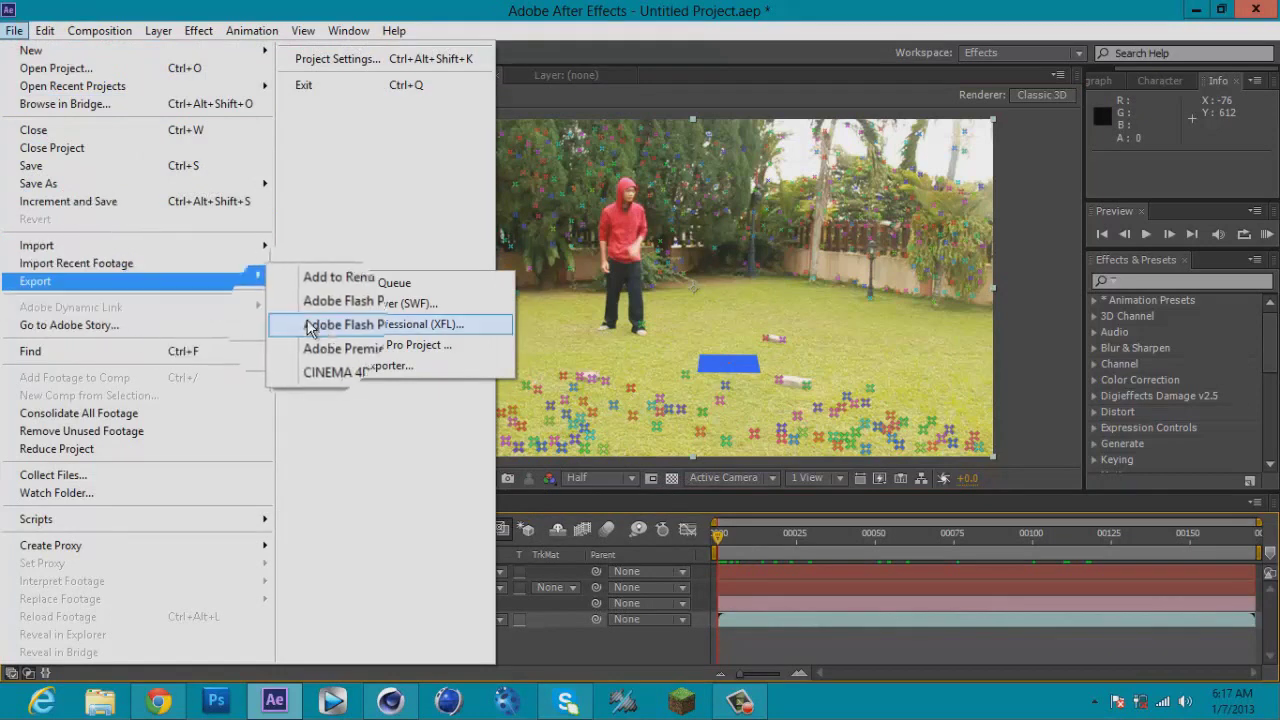
{"action": "left_click", "coordinate": [349, 367]}
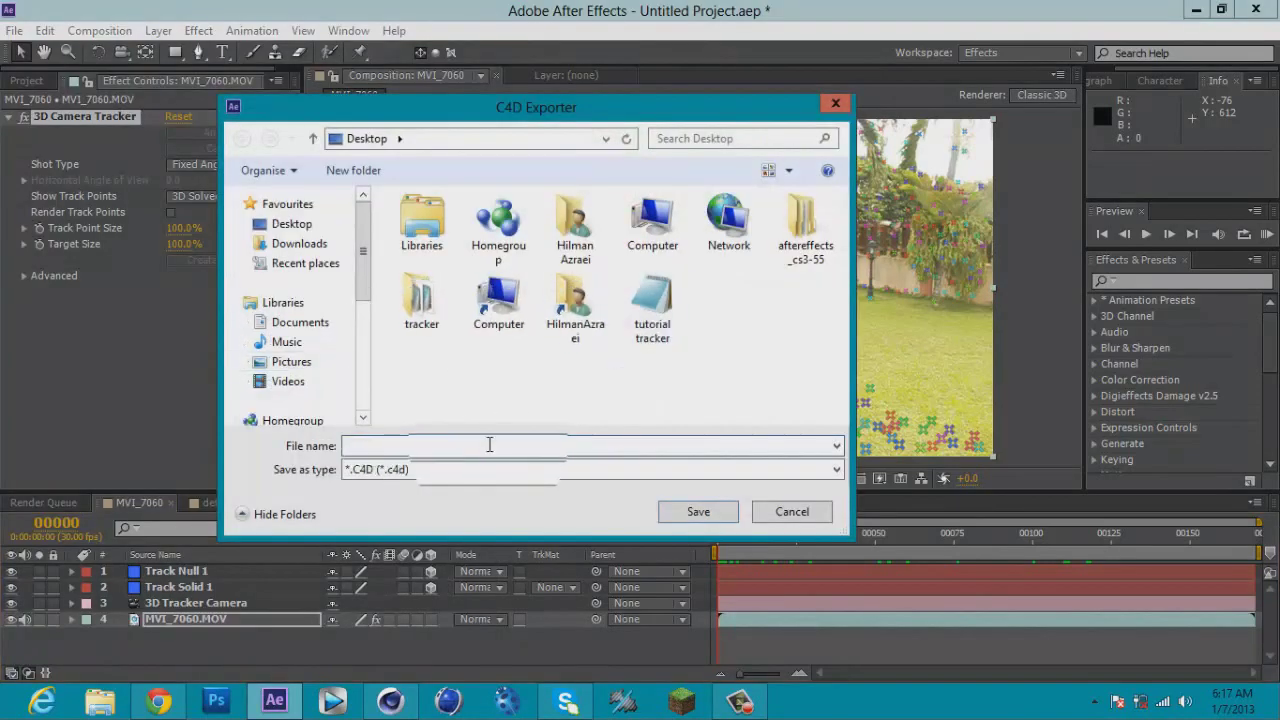
{"action": "left_click", "coordinate": [489, 445]}
{"action": "type", "text": "tracker AE"}
{"action": "key", "text": "Return"}
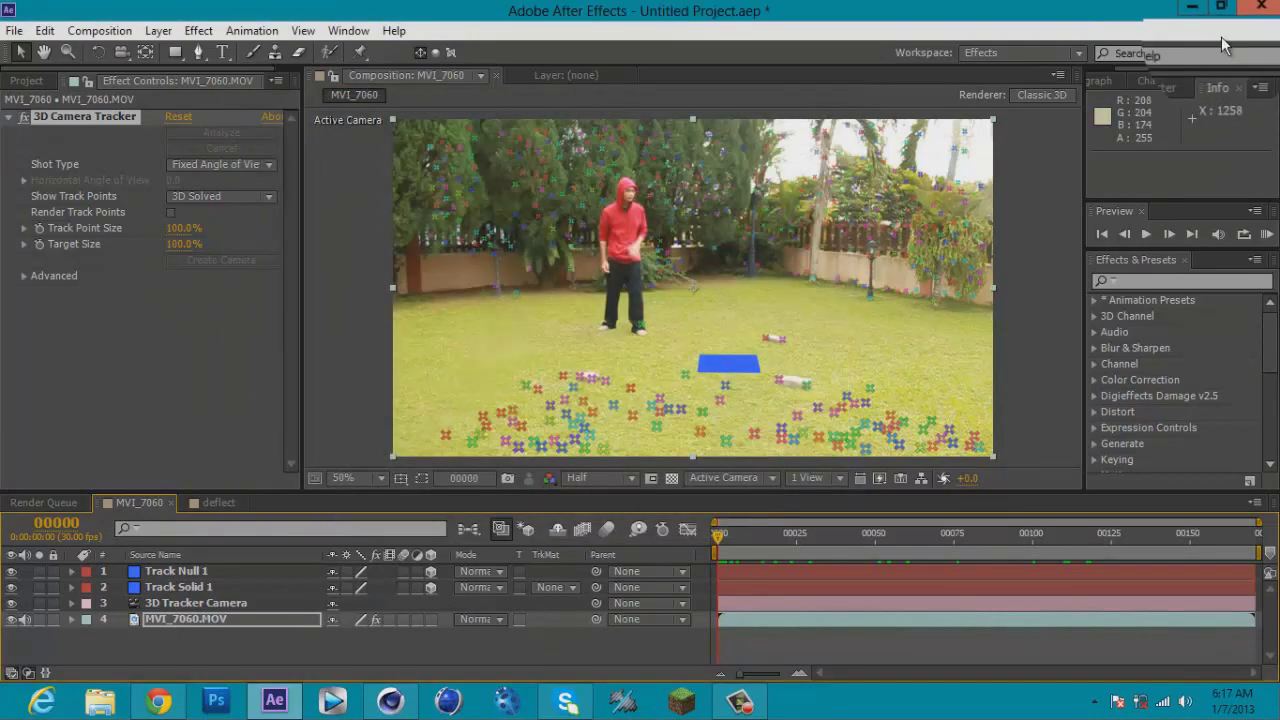
Step: Move the exported tracker AE file to an open spot on the desktop and switch to CINEMA 4D
{"action": "left_click", "coordinate": [1197, 10]}
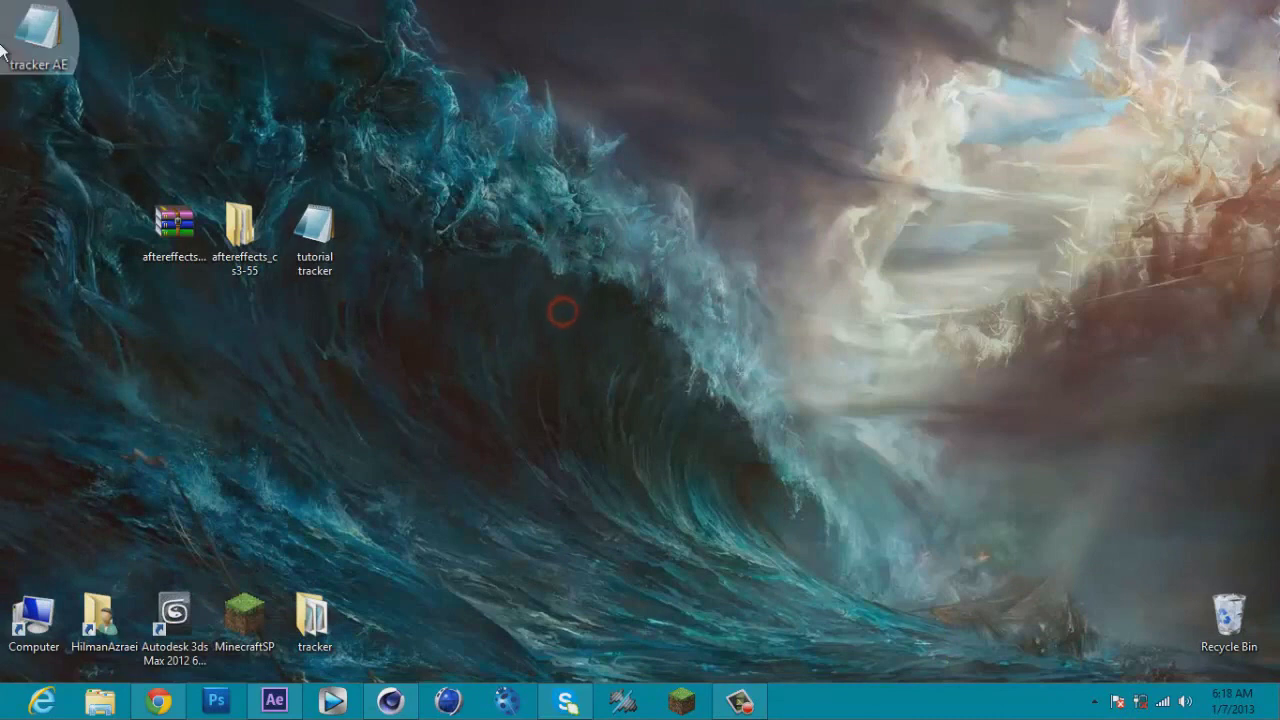
{"action": "mouse_move", "coordinate": [514, 251]}
{"action": "left_mouse_down"}
{"action": "mouse_move", "coordinate": [540, 247]}
{"action": "mouse_move", "coordinate": [508, 252]}
{"action": "left_mouse_up"}
{"action": "left_click", "coordinate": [629, 309]}
{"action": "left_click", "coordinate": [512, 251]}
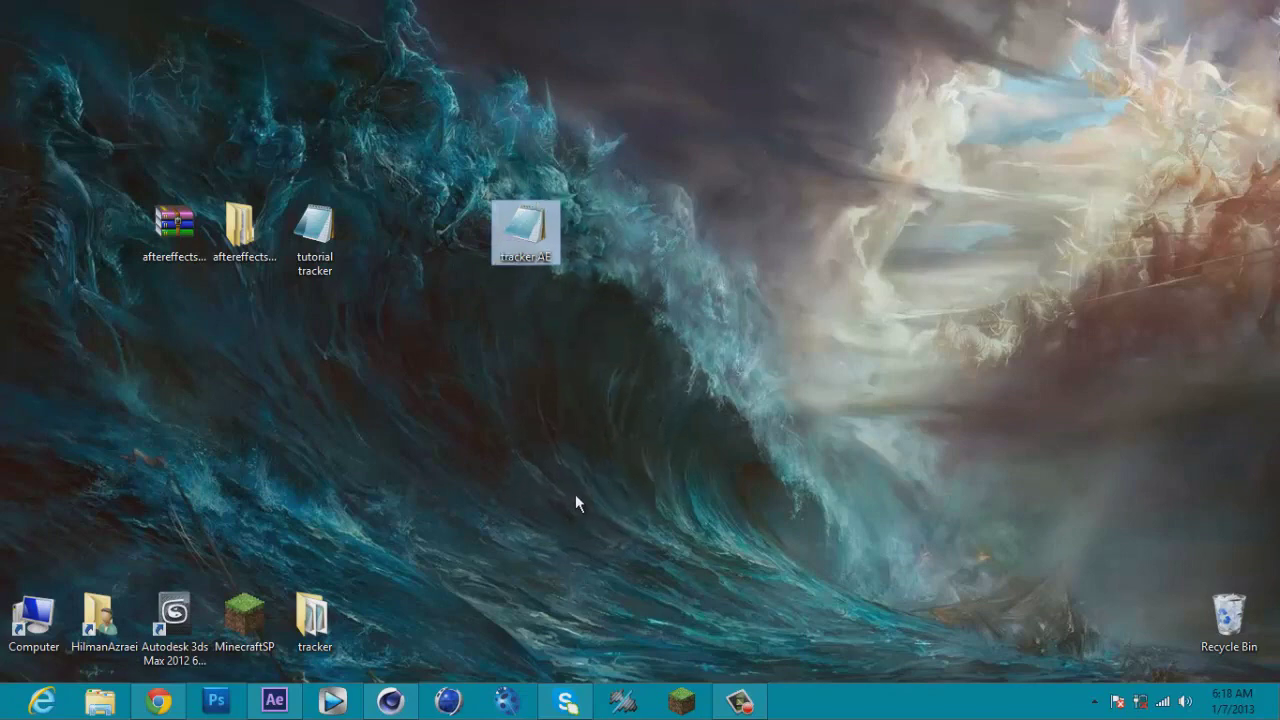
{"action": "left_click", "coordinate": [393, 702]}
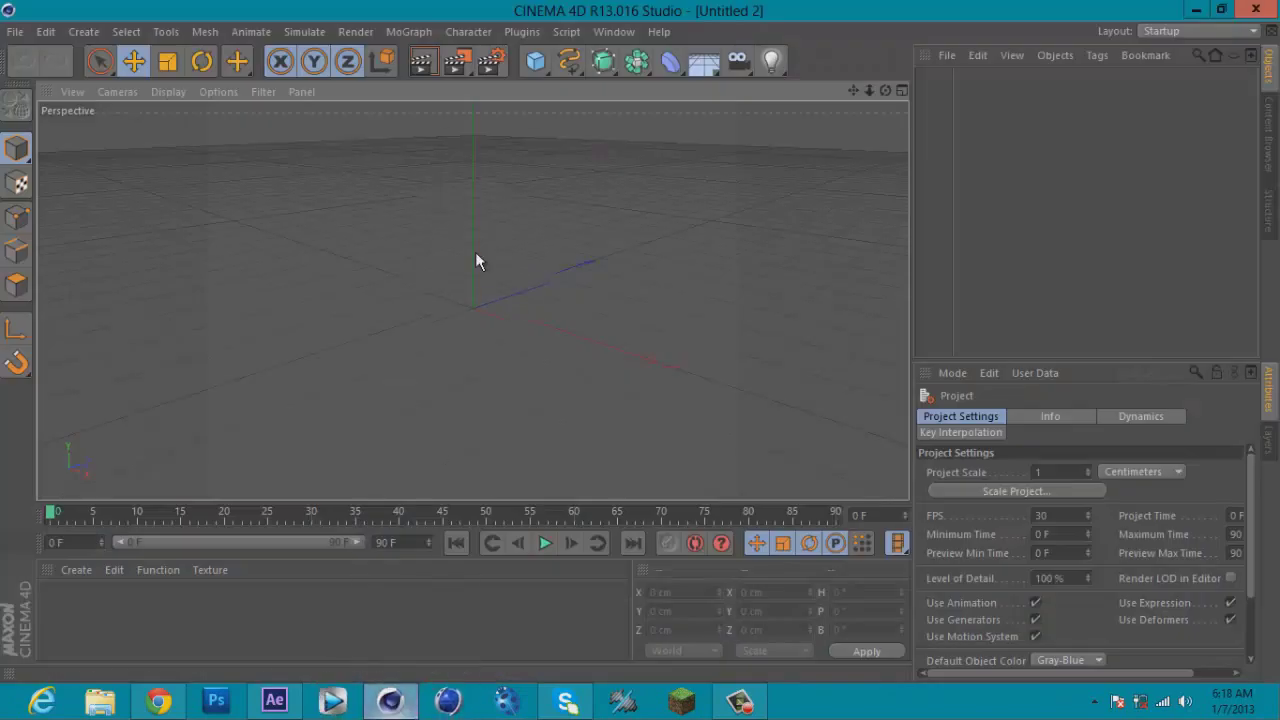
Step: Open the desktop's tracker AE file in CINEMA 4D, maximize the window and scrub the timeline to check the tracked camera motion
{"action": "left_click_drag", "start_coordinate": [524, 8], "coordinate": [1246, 15]}
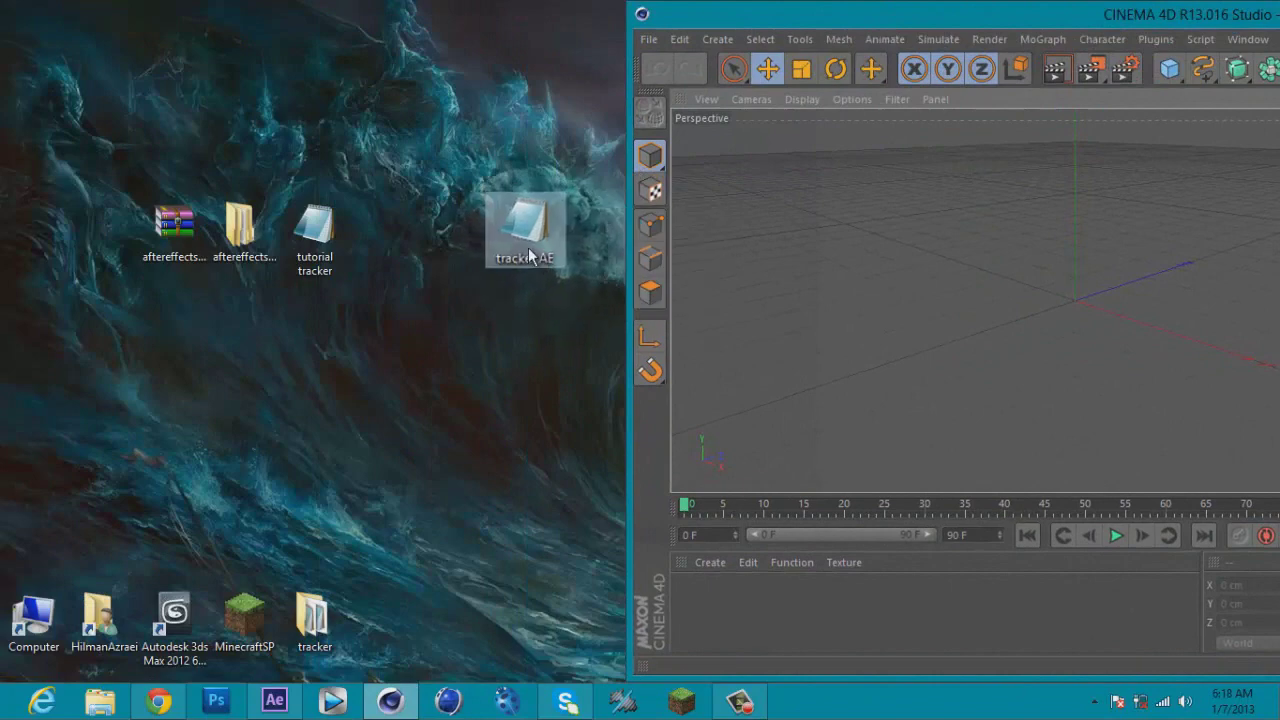
{"action": "left_click_drag", "start_coordinate": [530, 257], "coordinate": [988, 245]}
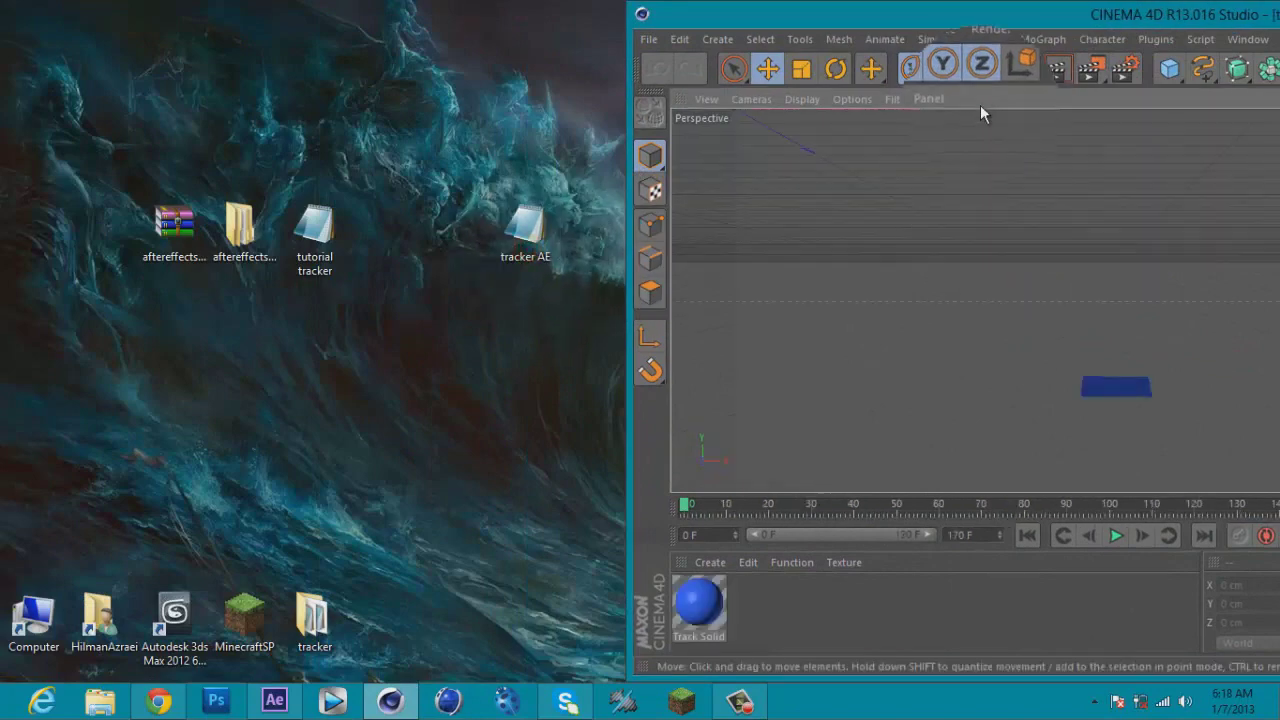
{"action": "double_click", "coordinate": [980, 14]}
{"action": "left_click_drag", "start_coordinate": [50, 514], "coordinate": [651, 505]}
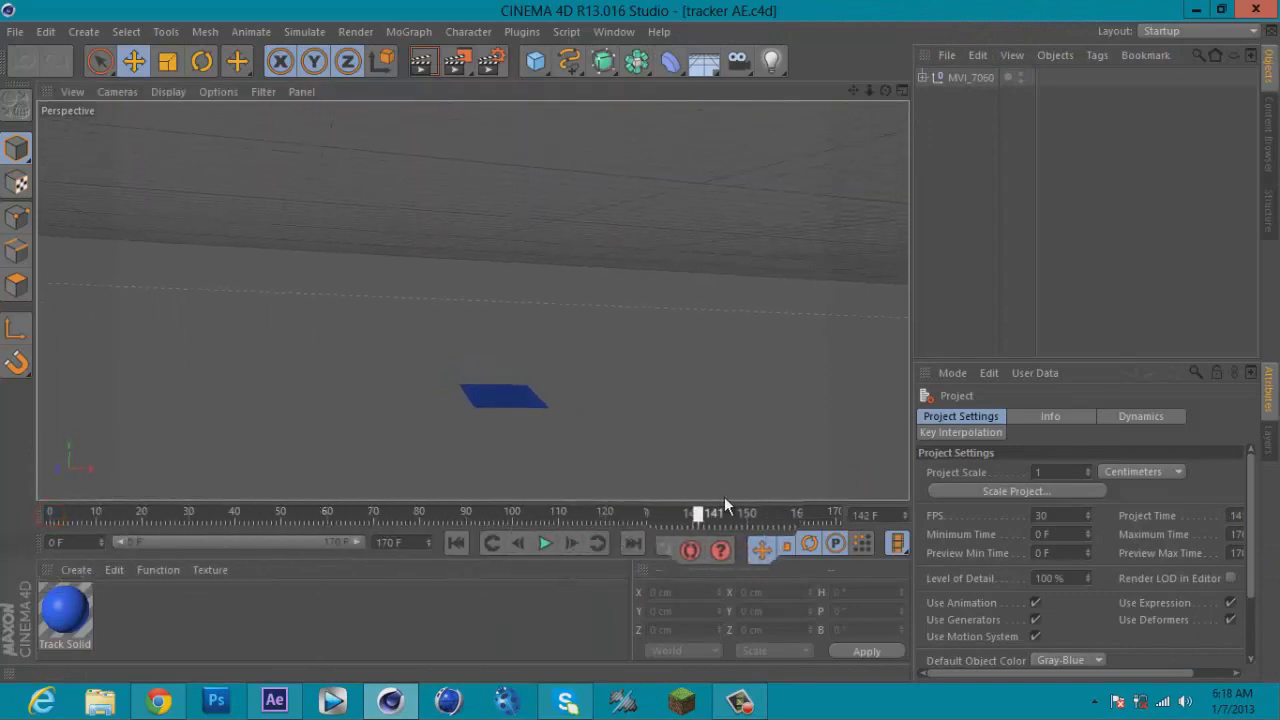
{"action": "left_click_drag", "start_coordinate": [724, 496], "coordinate": [50, 500]}
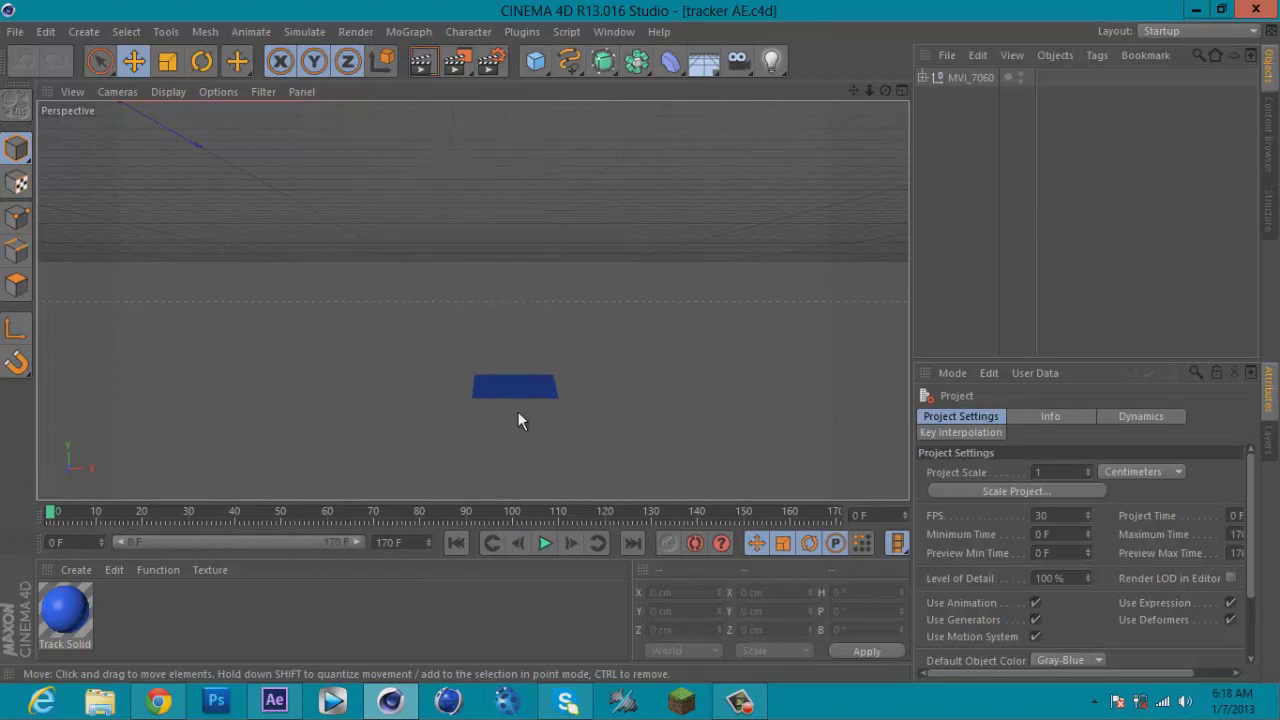
Step: View the scene through the Default Camera from far enough out to see both the tracked camera and the blue solid
{"action": "left_click", "coordinate": [116, 91]}
{"action": "mouse_move", "coordinate": [179, 141]}
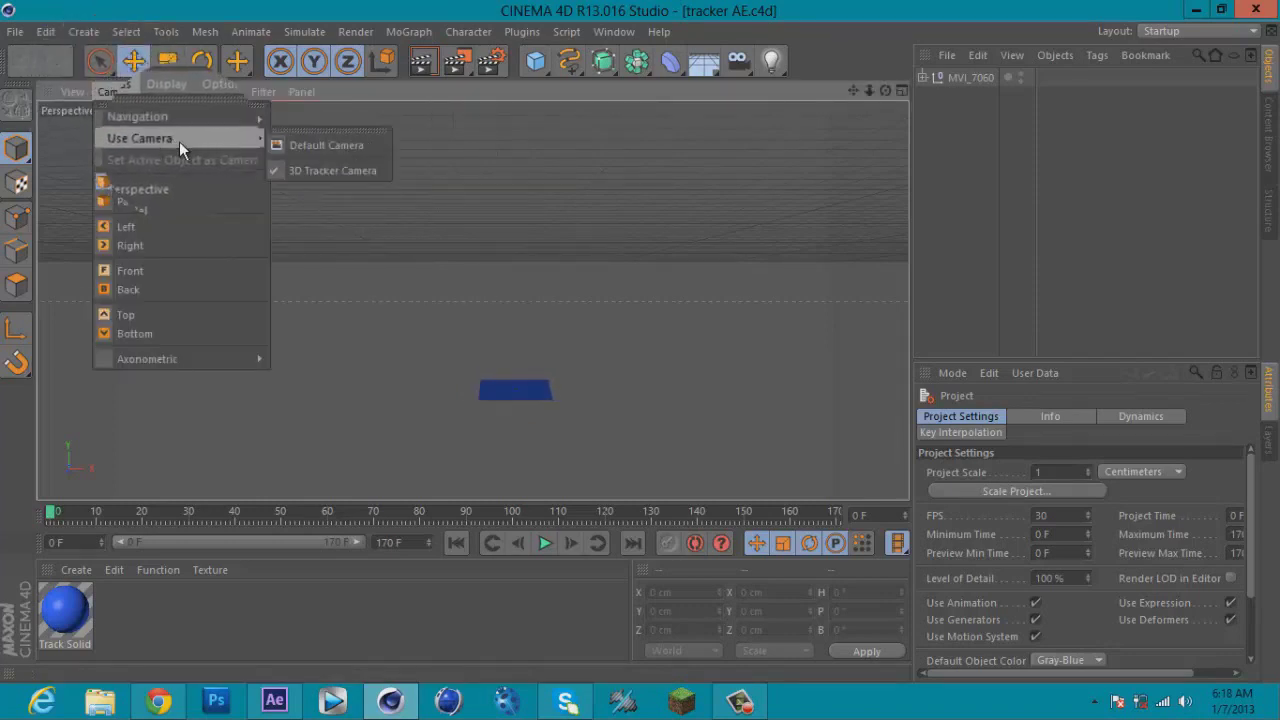
{"action": "left_click", "coordinate": [295, 145]}
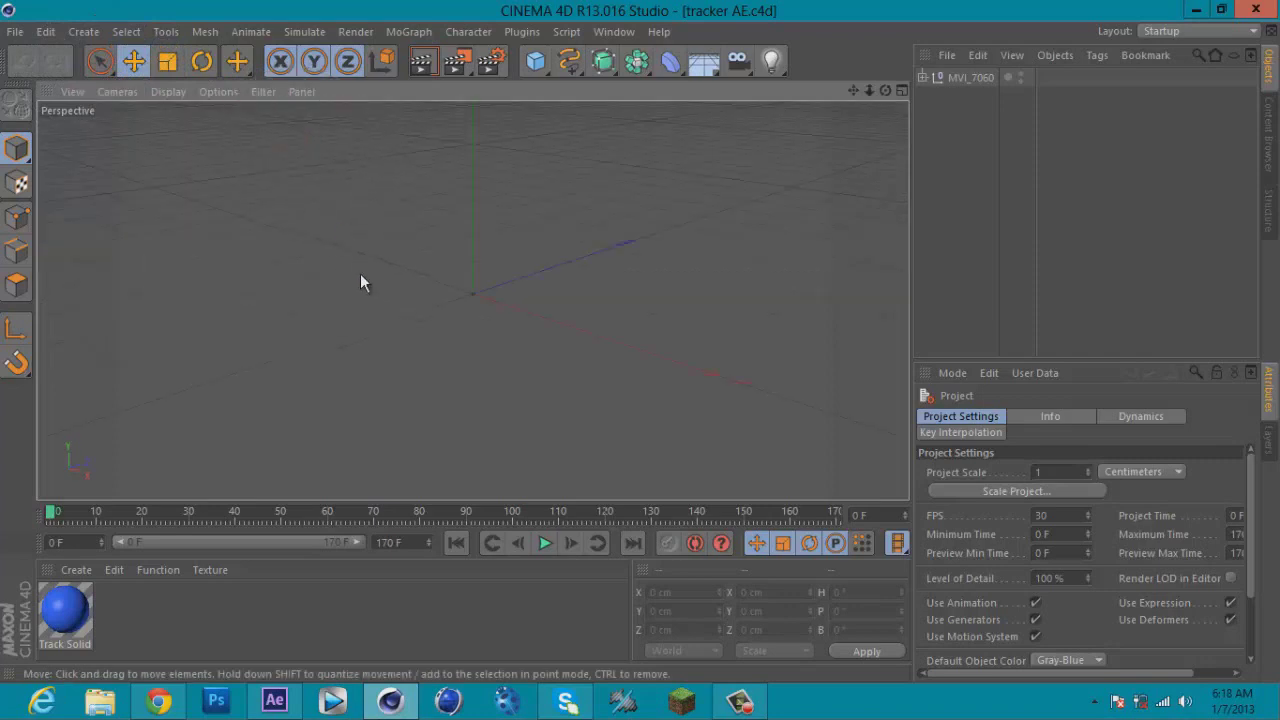
{"action": "scroll", "coordinate": [362, 275], "scroll_direction": "down", "scroll_amount": 10}
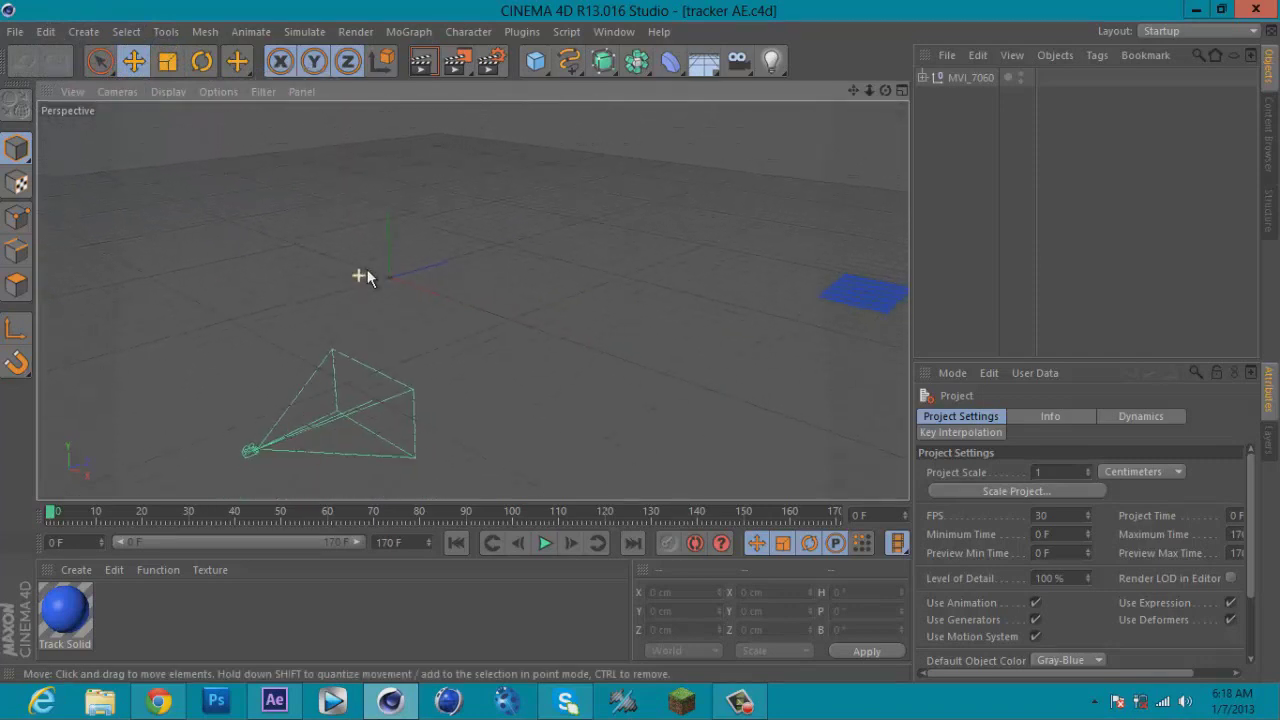
{"action": "scroll", "coordinate": [367, 275], "scroll_direction": "down", "scroll_amount": 5}
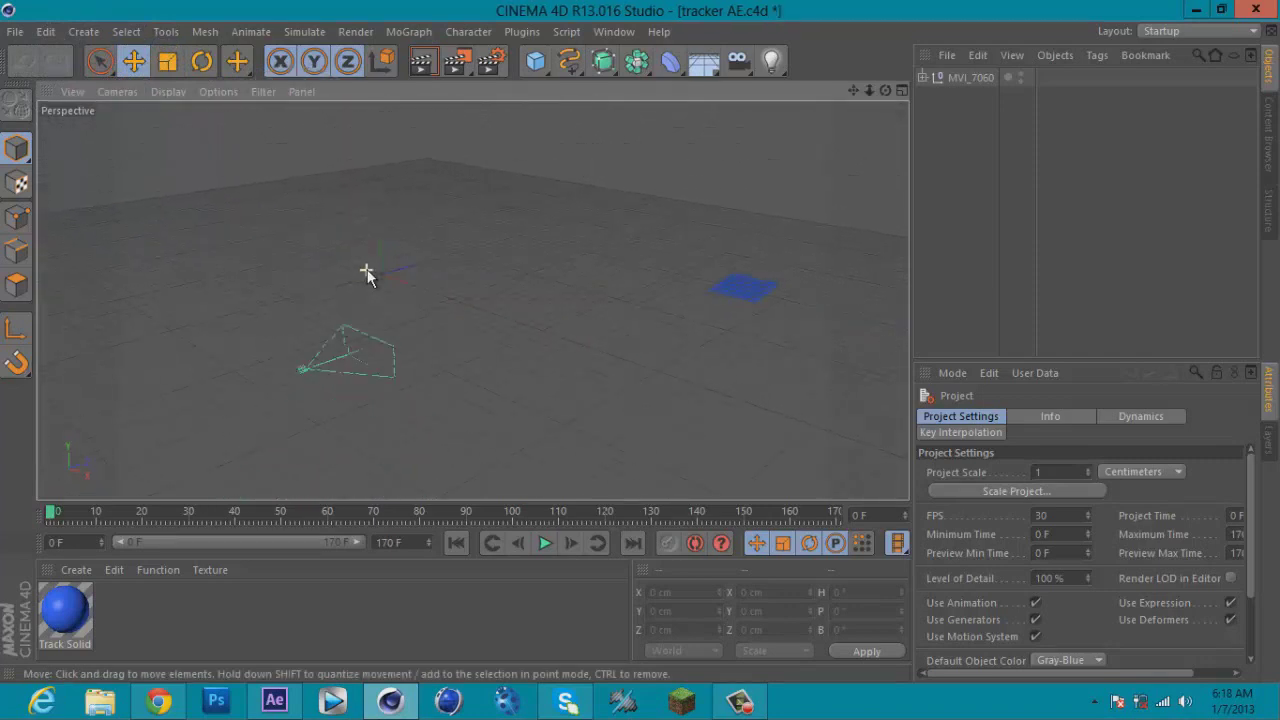
Step: Move the MVI_7060 null to about X -1105, Y 1386, Z -5738 cm, placing the blue solid at the grid's centre
{"action": "left_click", "coordinate": [956, 77]}
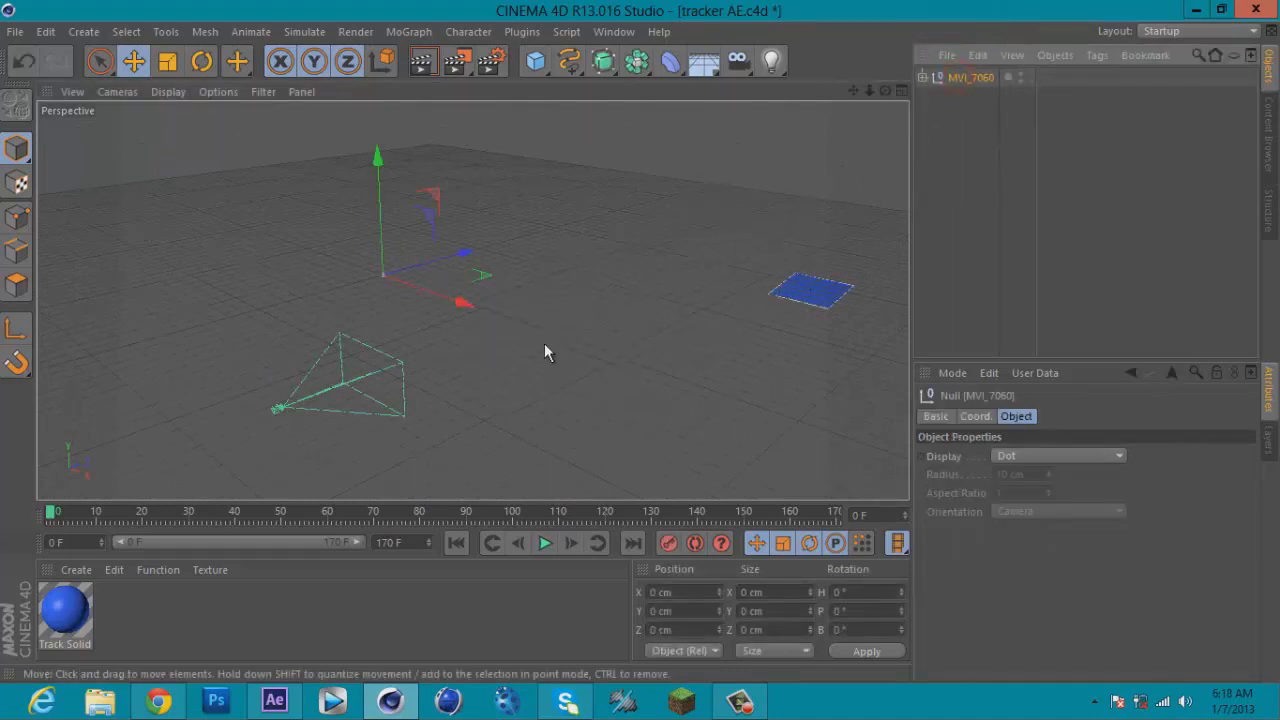
{"action": "left_click_drag", "start_coordinate": [466, 305], "coordinate": [638, 345]}
{"action": "scroll", "coordinate": [590, 293], "scroll_direction": "down", "scroll_amount": 5}
{"action": "left_click_drag", "start_coordinate": [208, 316], "coordinate": [233, 328]}
{"action": "mouse_move", "coordinate": [183, 289]}
{"action": "left_mouse_down"}
{"action": "mouse_move", "coordinate": [189, 239]}
{"action": "mouse_move", "coordinate": [213, 208]}
{"action": "mouse_move", "coordinate": [249, 223]}
{"action": "mouse_move", "coordinate": [172, 242]}
{"action": "mouse_move", "coordinate": [137, 286]}
{"action": "mouse_move", "coordinate": [166, 297]}
{"action": "mouse_move", "coordinate": [177, 266]}
{"action": "mouse_move", "coordinate": [160, 279]}
{"action": "left_mouse_up"}
Step: Pitch the MVI_7060 null to about -9.59° and reposition it at about Y 2229, Z -5596 cm so the solid lies flat on the grid
{"action": "key", "text": "r"}
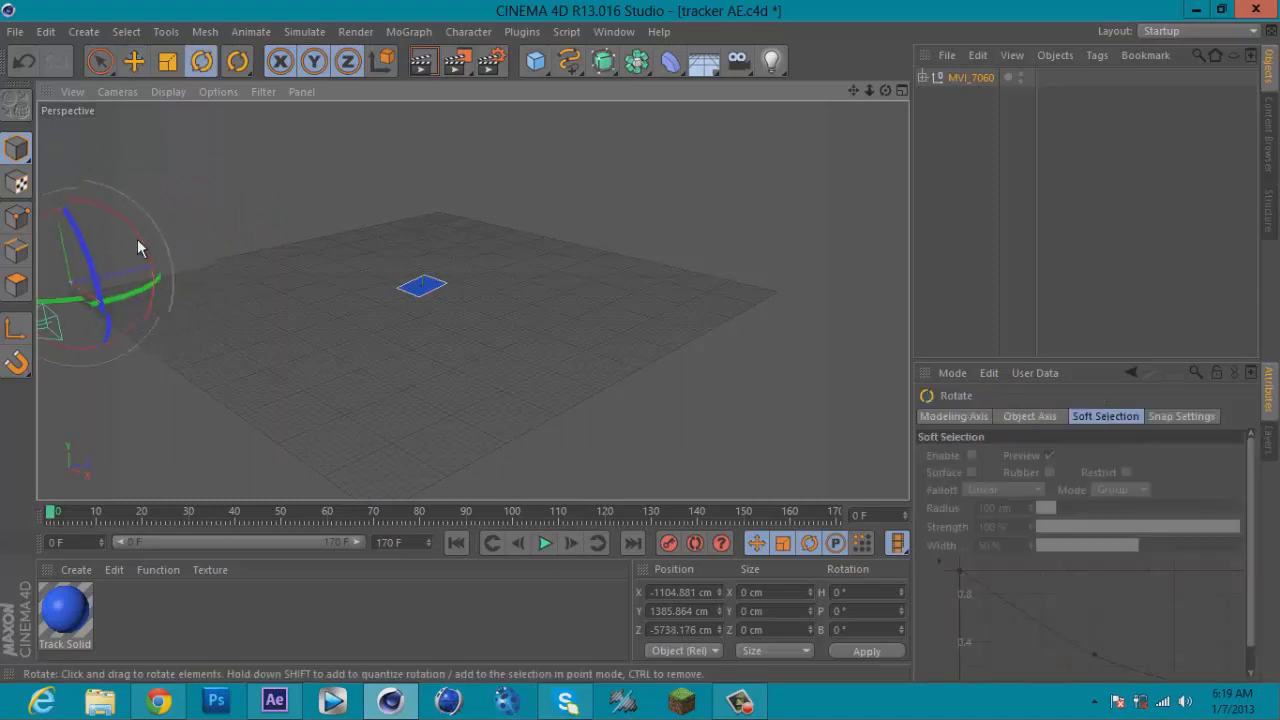
{"action": "left_click_drag", "start_coordinate": [138, 243], "coordinate": [130, 245]}
{"action": "key", "text": "w"}
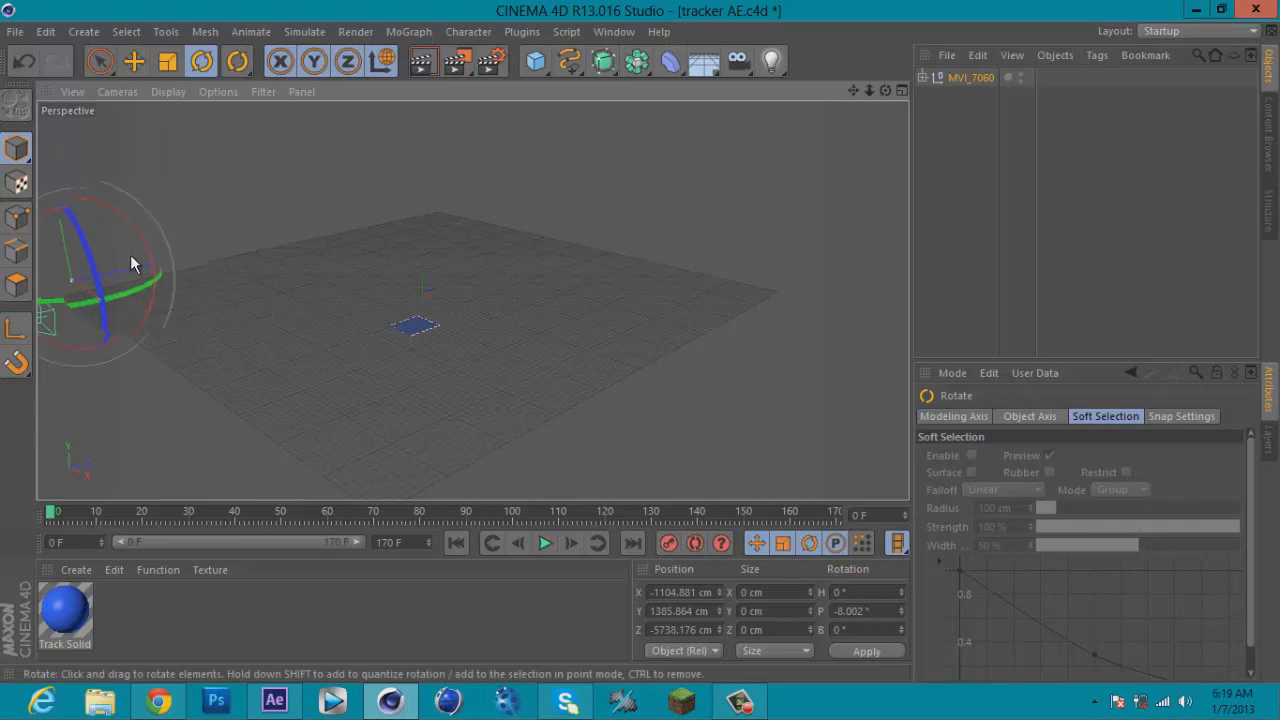
{"action": "key", "text": "ctrl+z"}
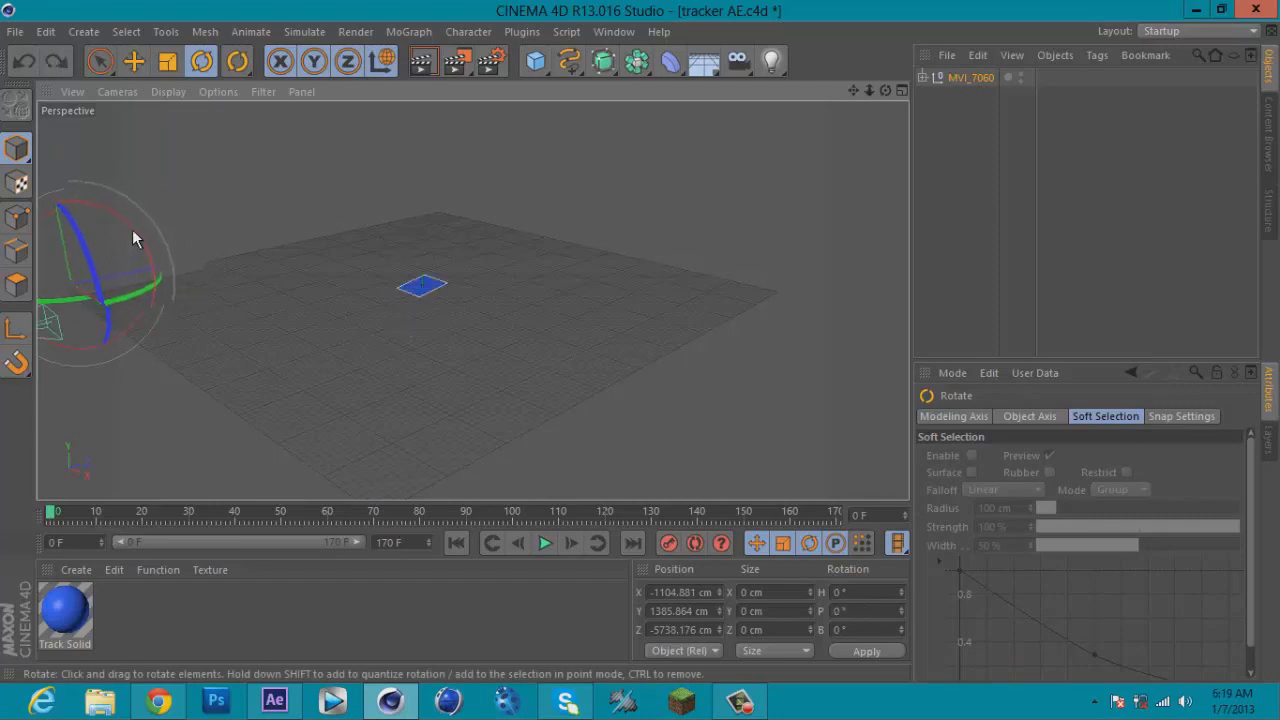
{"action": "left_click_drag", "start_coordinate": [135, 238], "coordinate": [81, 175]}
{"action": "key", "text": "e"}
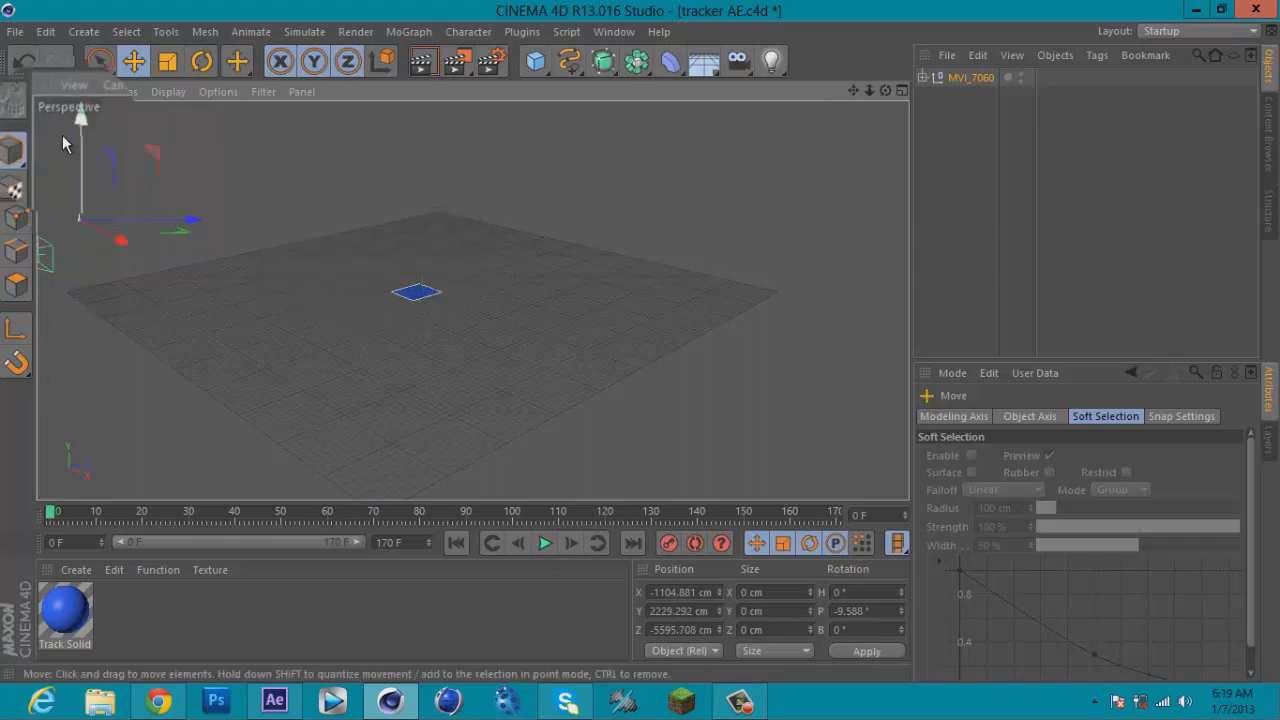
Step: Switch the viewport back to the 3D Tracker Camera
{"action": "left_click", "coordinate": [117, 91]}
{"action": "mouse_move", "coordinate": [153, 138]}
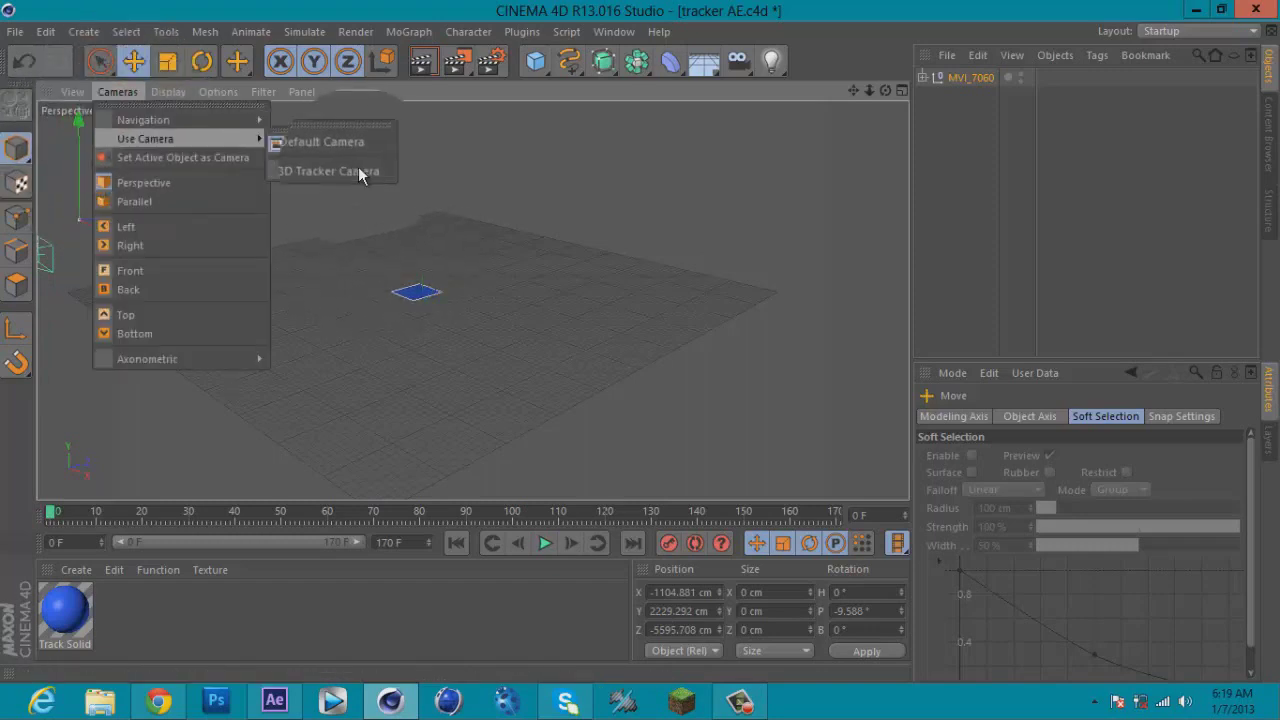
{"action": "left_click", "coordinate": [362, 172]}
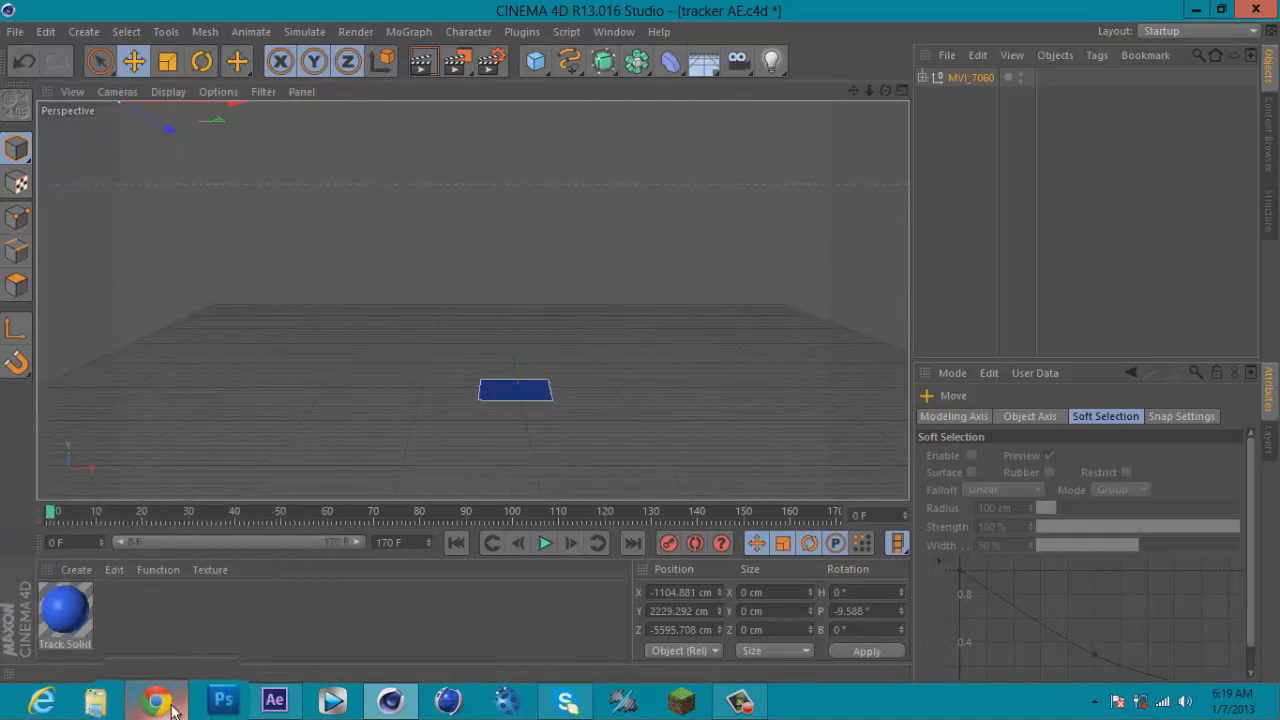
Step: Add a Background object to the scene, look at the footage composition in After Effects and return to CINEMA 4D
{"action": "left_click_drag", "start_coordinate": [713, 66], "coordinate": [783, 219]}
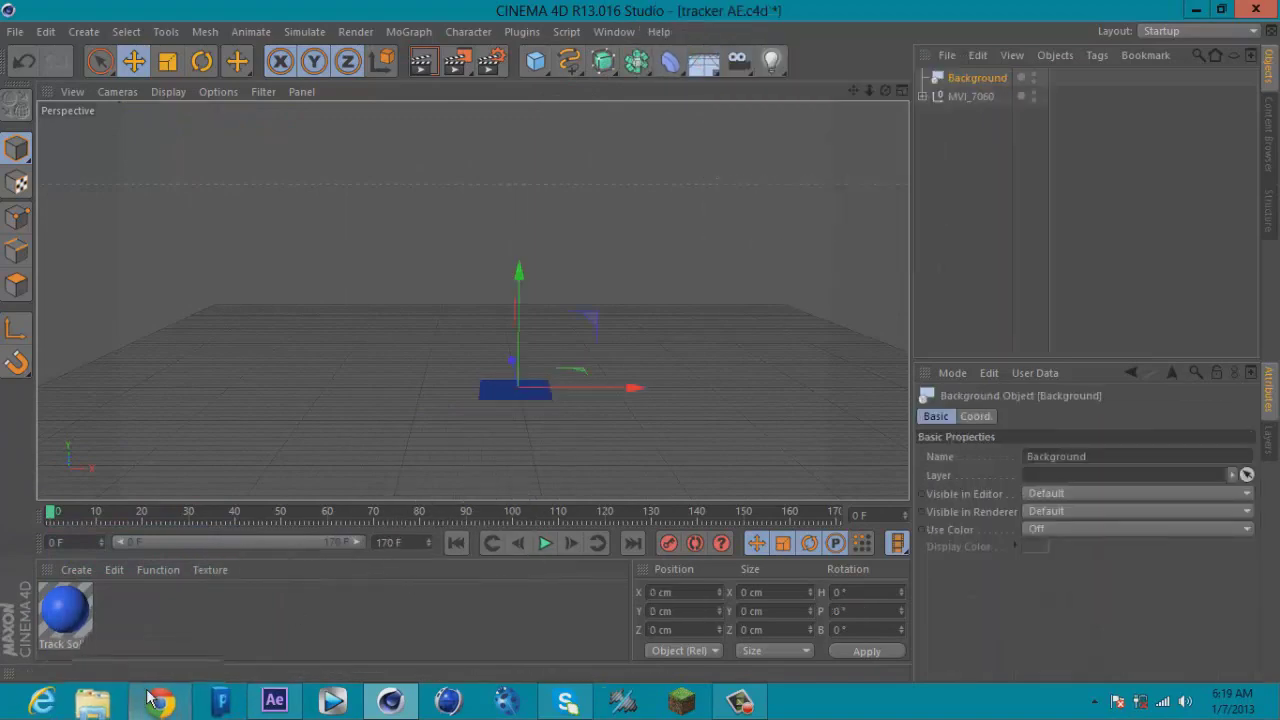
{"action": "left_click", "coordinate": [274, 700]}
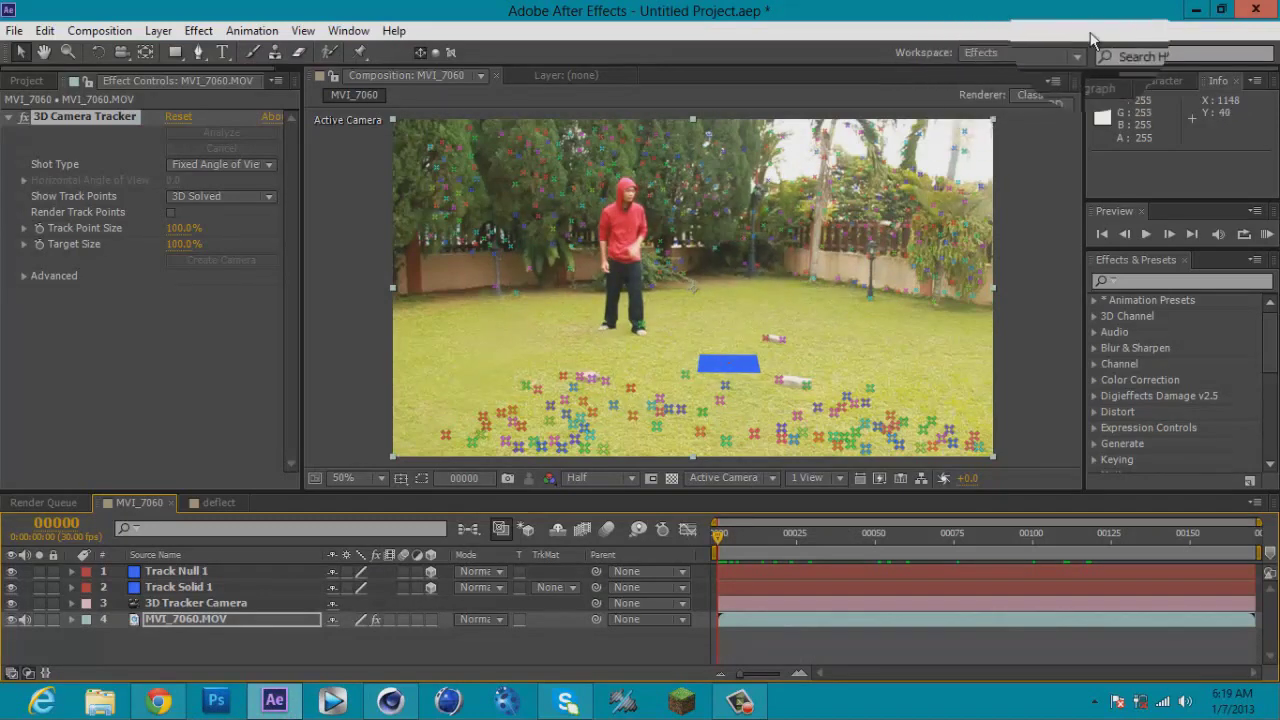
{"action": "left_click", "coordinate": [1197, 12]}
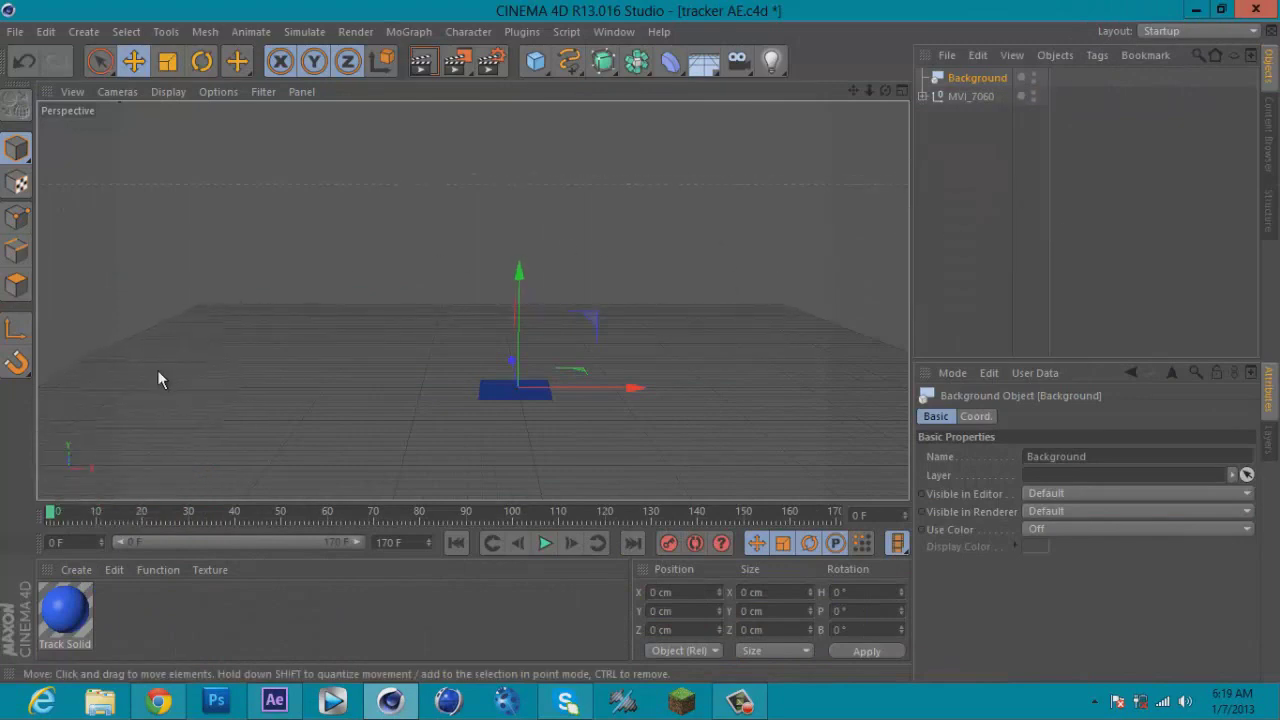
Step: Create a new material and disable its Specular channel in the Material Editor
{"action": "double_click", "coordinate": [273, 626]}
{"action": "double_click", "coordinate": [59, 612]}
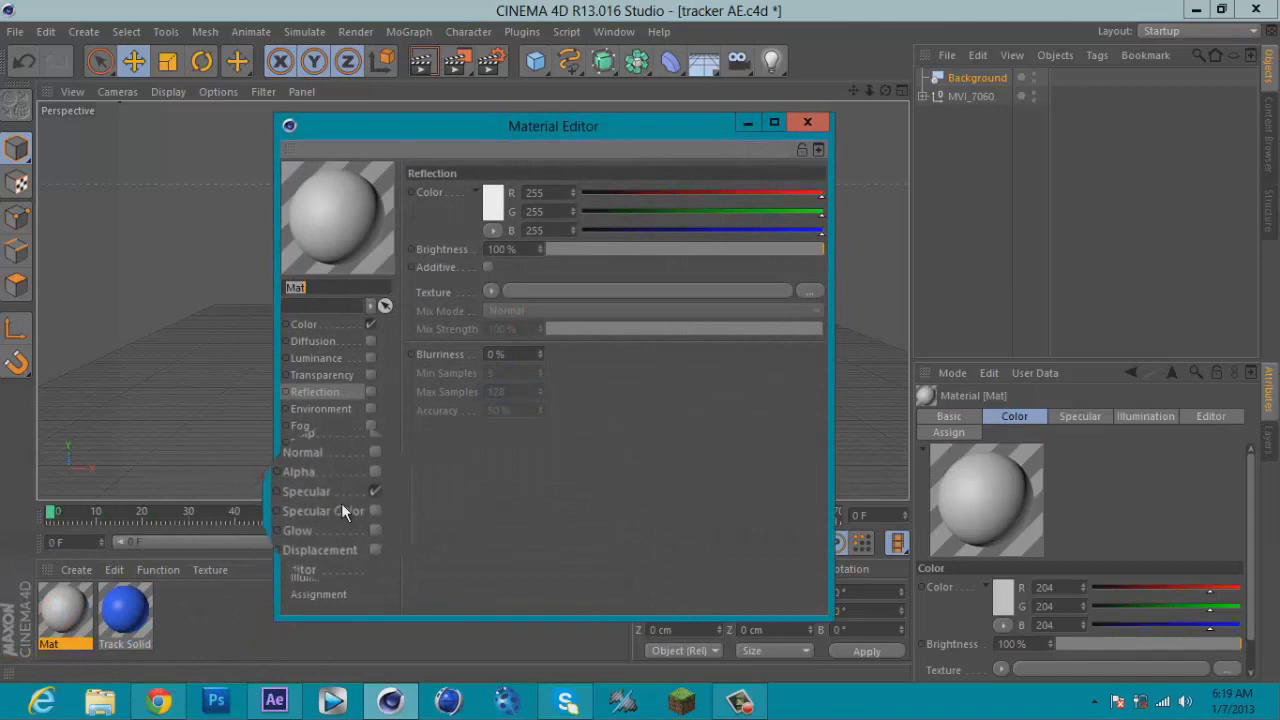
{"action": "left_click", "coordinate": [370, 493]}
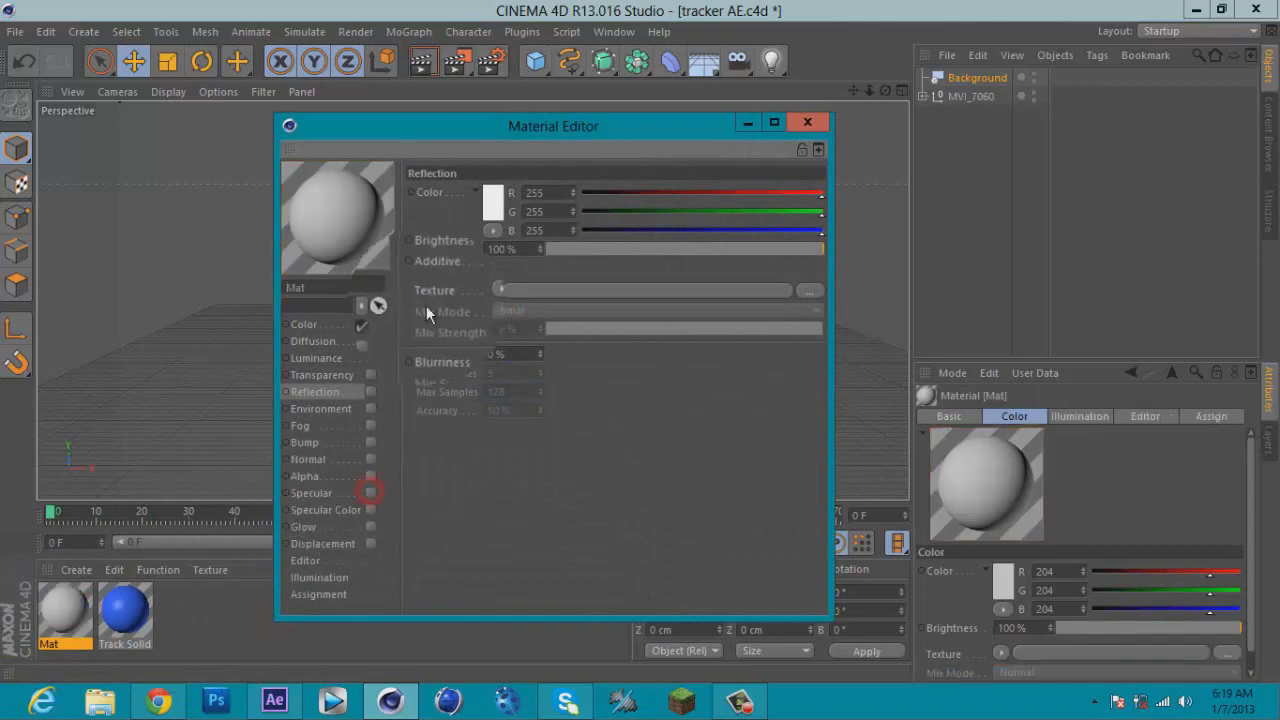
Step: Load MVI_7060_1_00000 from the JPEG Sequence folder as the material's Color texture, declining to copy it to the project location
{"action": "left_click", "coordinate": [327, 325]}
{"action": "left_click", "coordinate": [491, 273]}
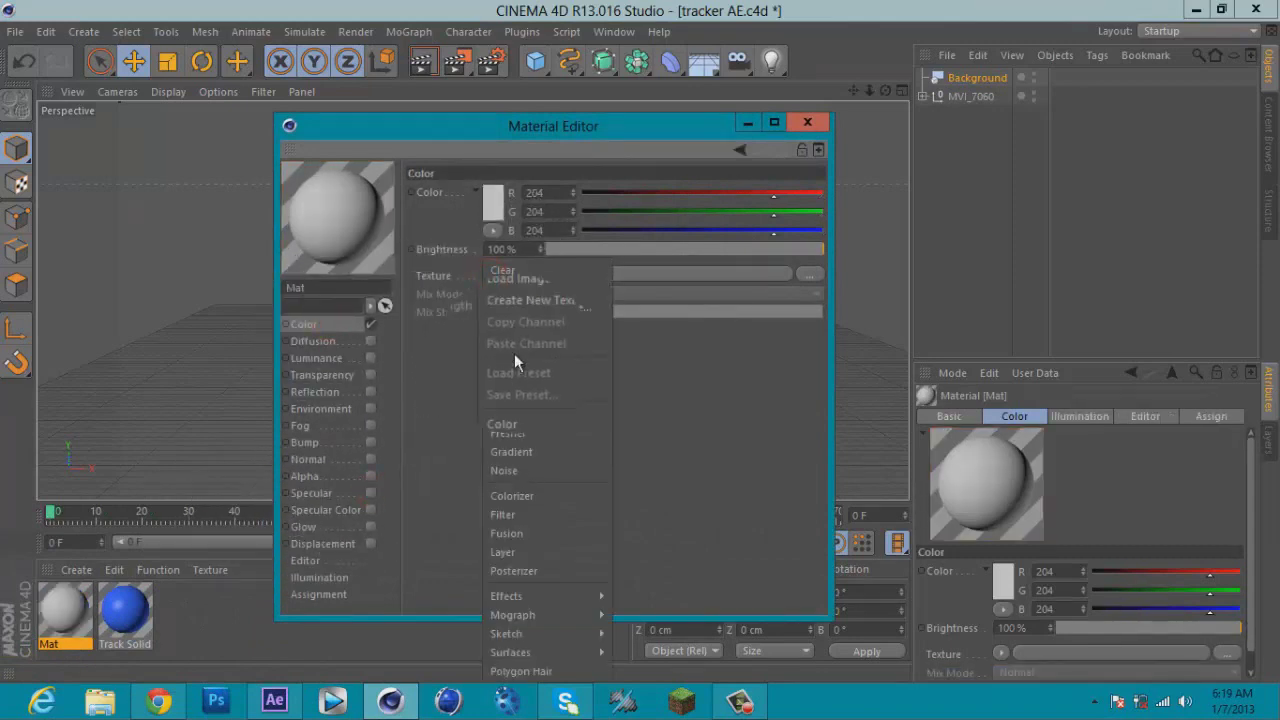
{"action": "left_click", "coordinate": [517, 282]}
{"action": "left_click", "coordinate": [496, 268]}
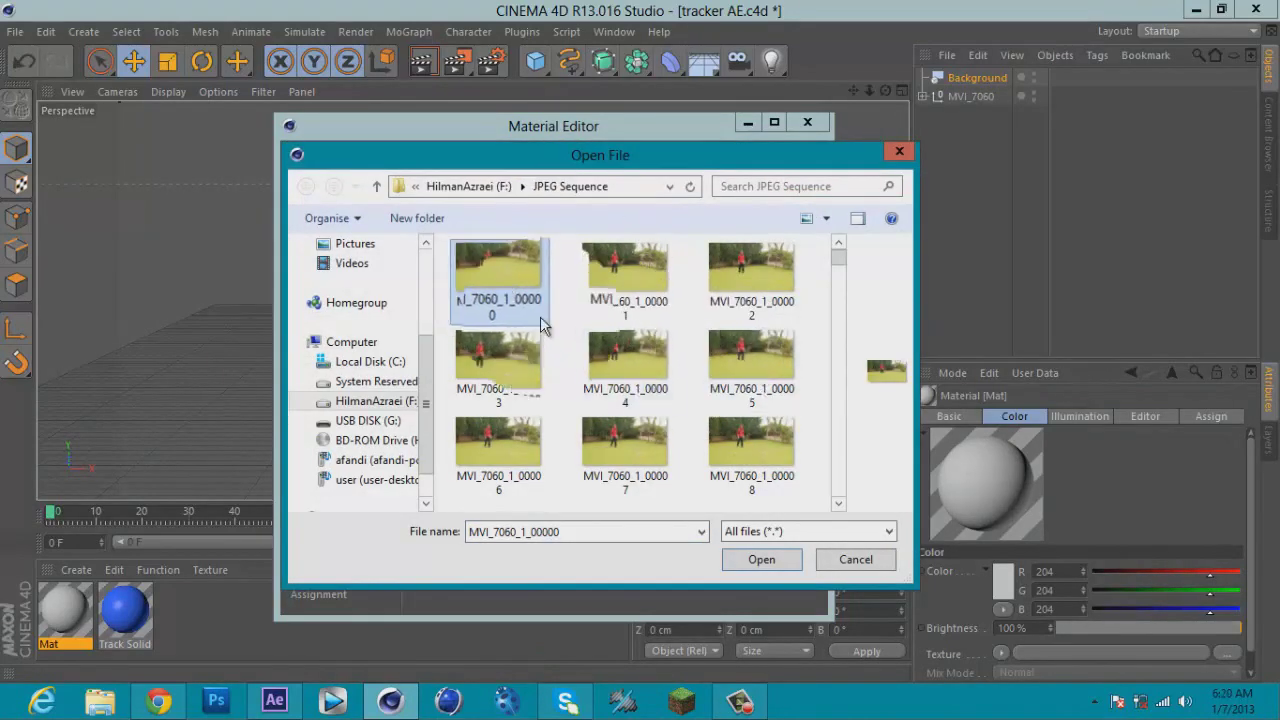
{"action": "left_click", "coordinate": [761, 559]}
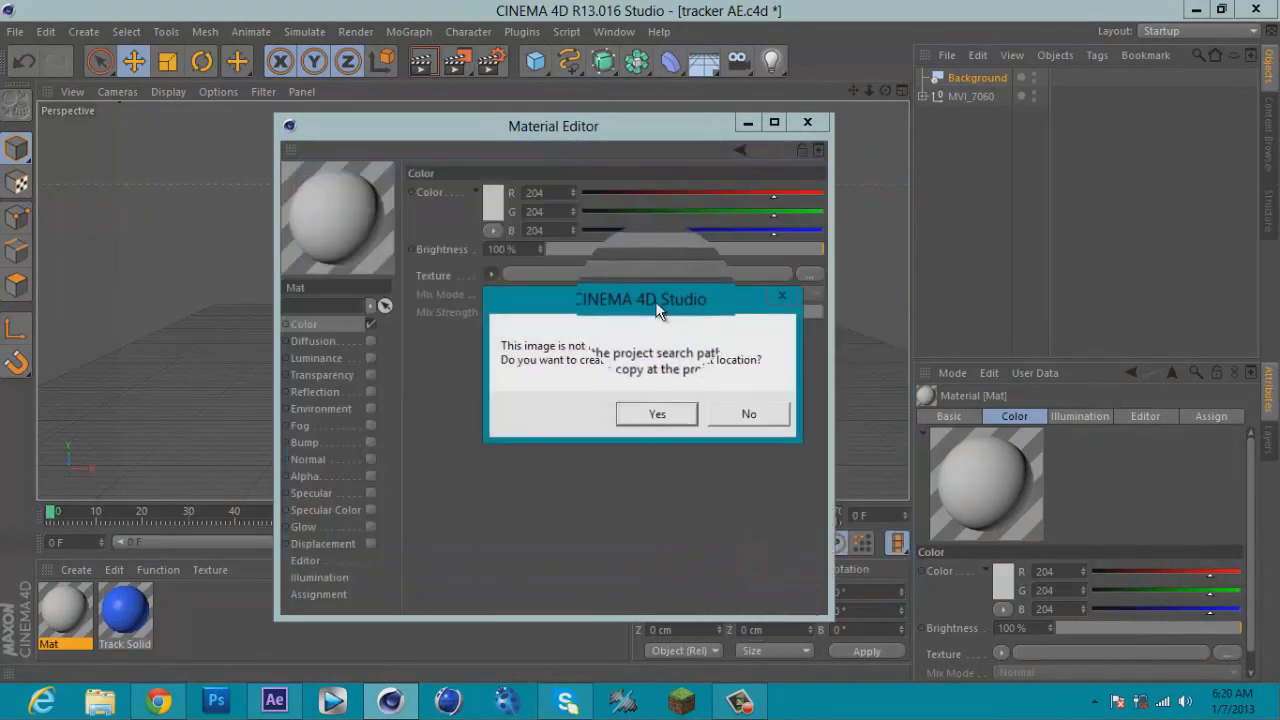
{"action": "left_click", "coordinate": [706, 427]}
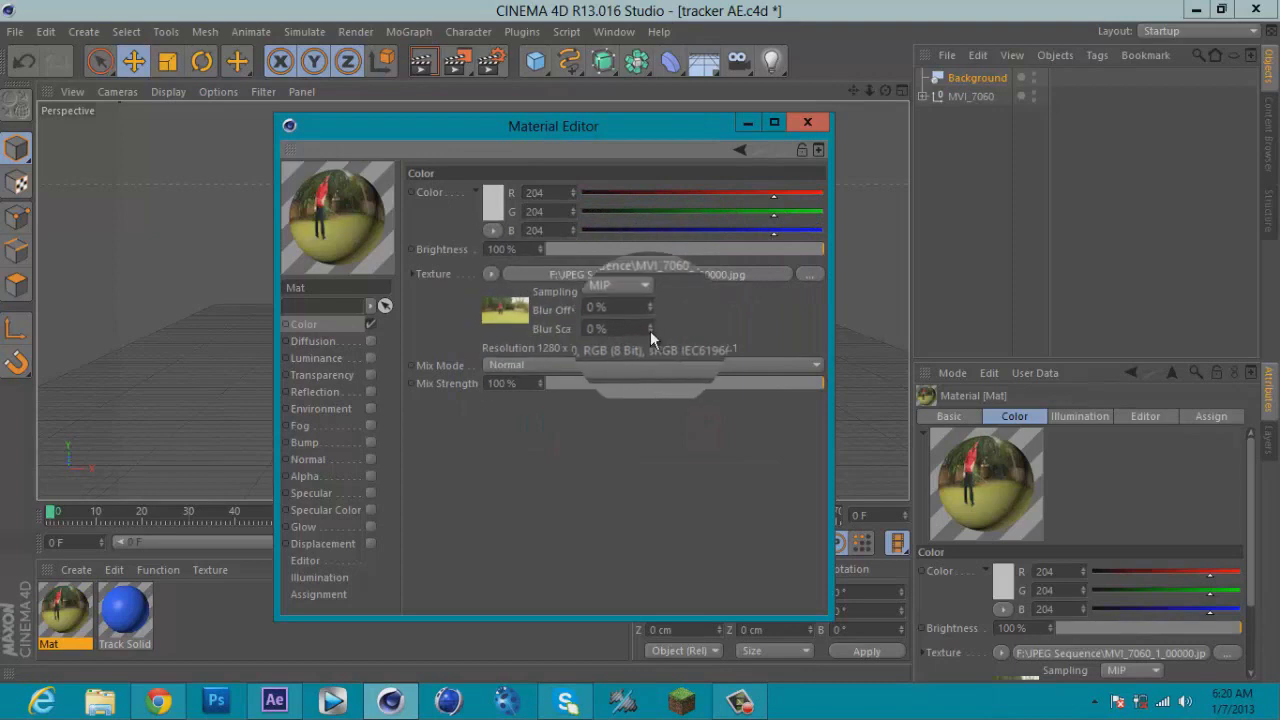
Step: Calculate the Color texture's animation frame range from the image sequence and close the Material Editor
{"action": "left_click", "coordinate": [703, 274]}
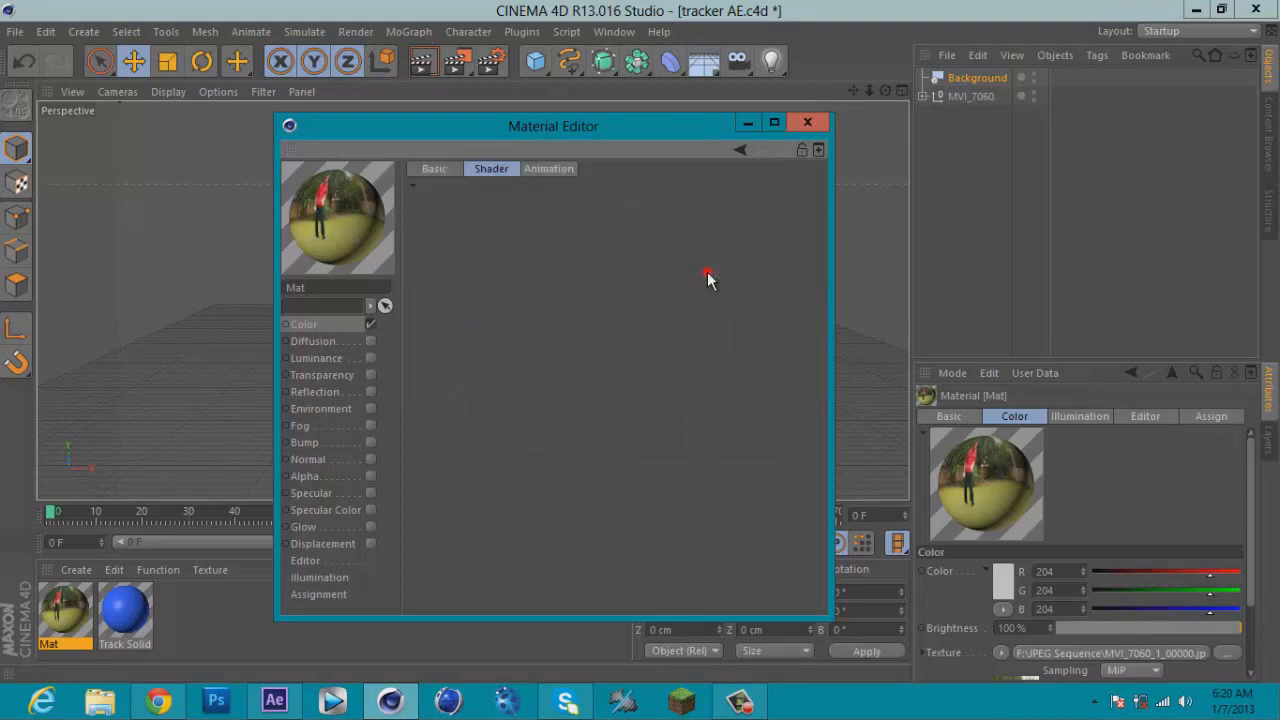
{"action": "left_click", "coordinate": [551, 169]}
{"action": "left_click", "coordinate": [452, 480]}
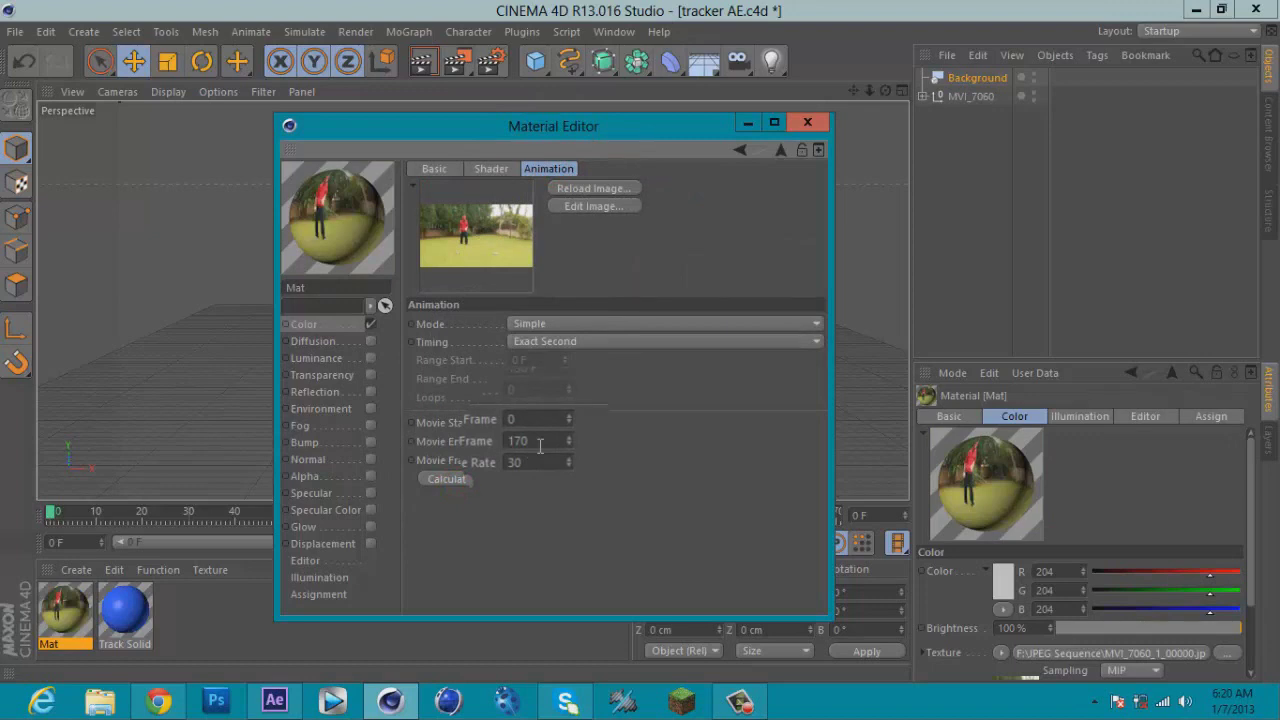
{"action": "left_click", "coordinate": [799, 123]}
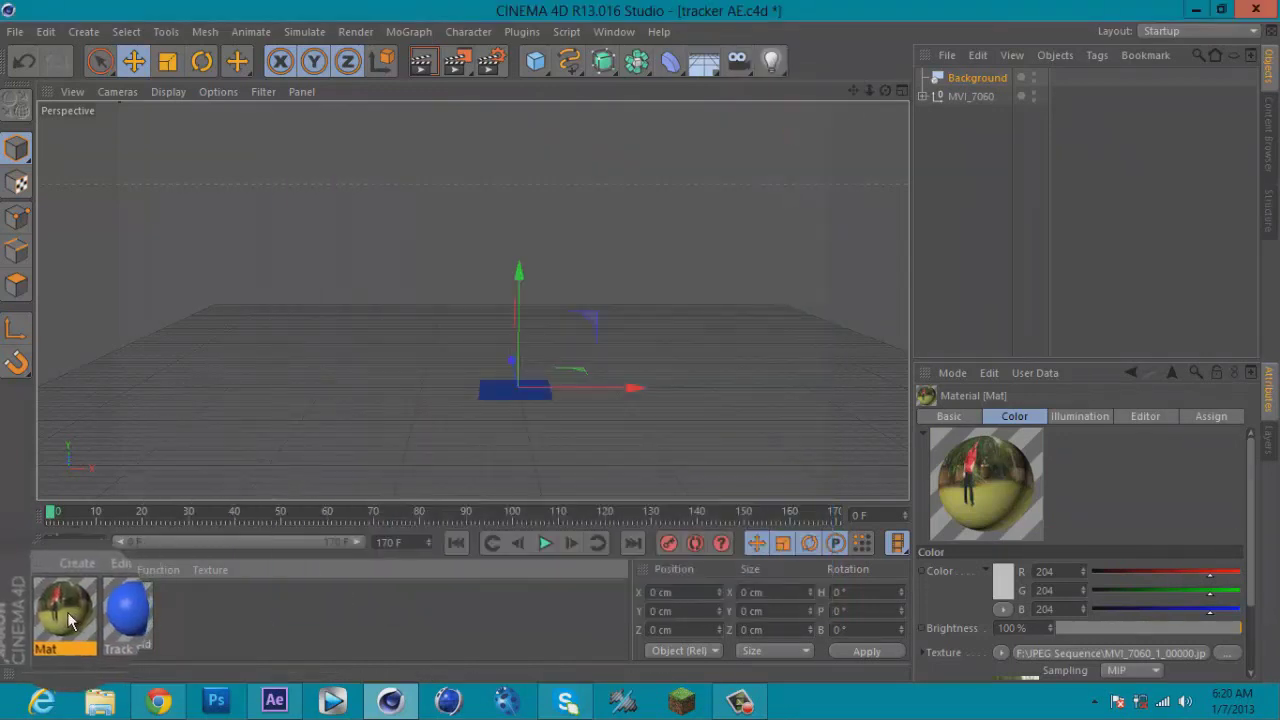
Step: Apply the footage material to the Background object, check it on the timeline and render a preview of the view
{"action": "left_click_drag", "start_coordinate": [68, 620], "coordinate": [958, 81]}
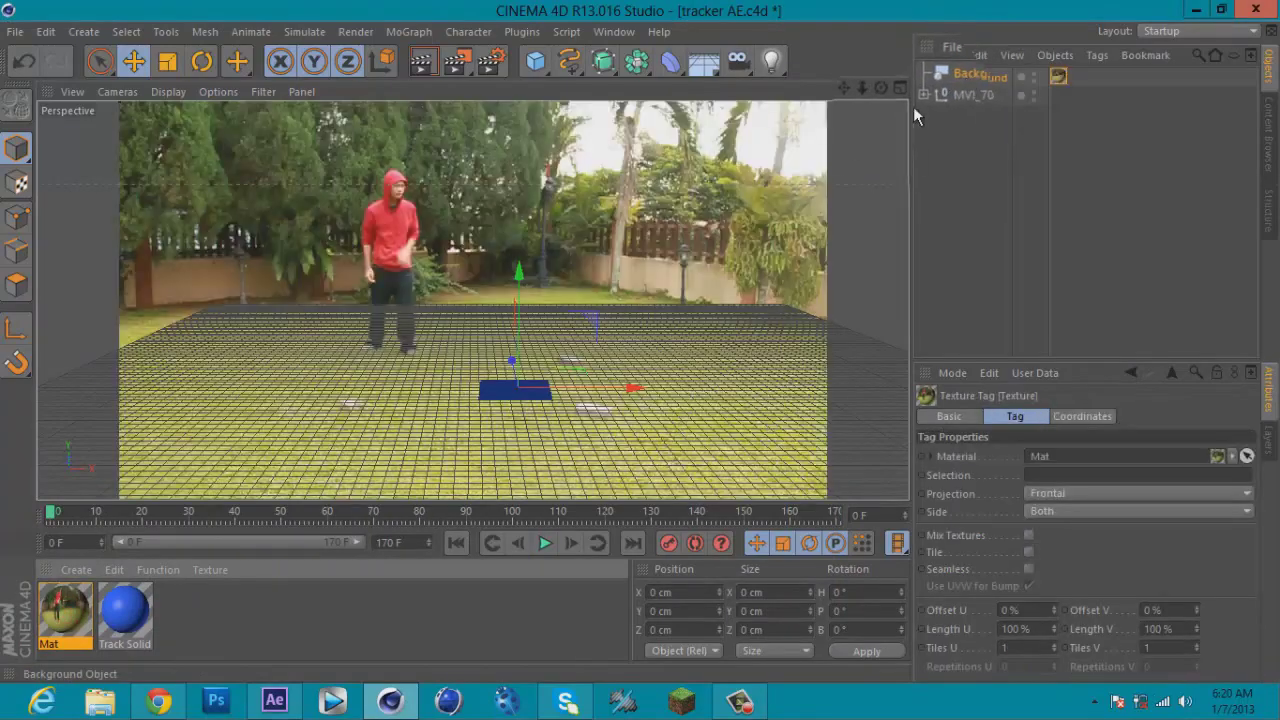
{"action": "left_click_drag", "start_coordinate": [55, 520], "coordinate": [27, 485]}
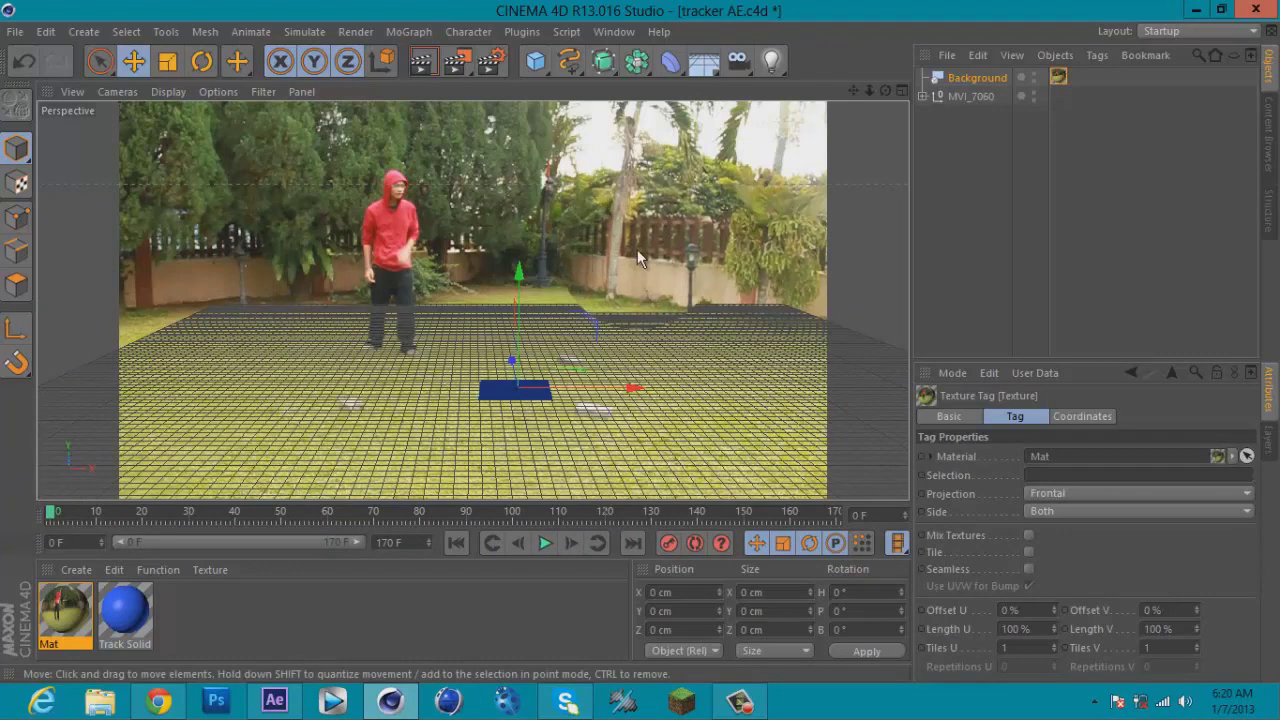
{"action": "left_click", "coordinate": [429, 61]}
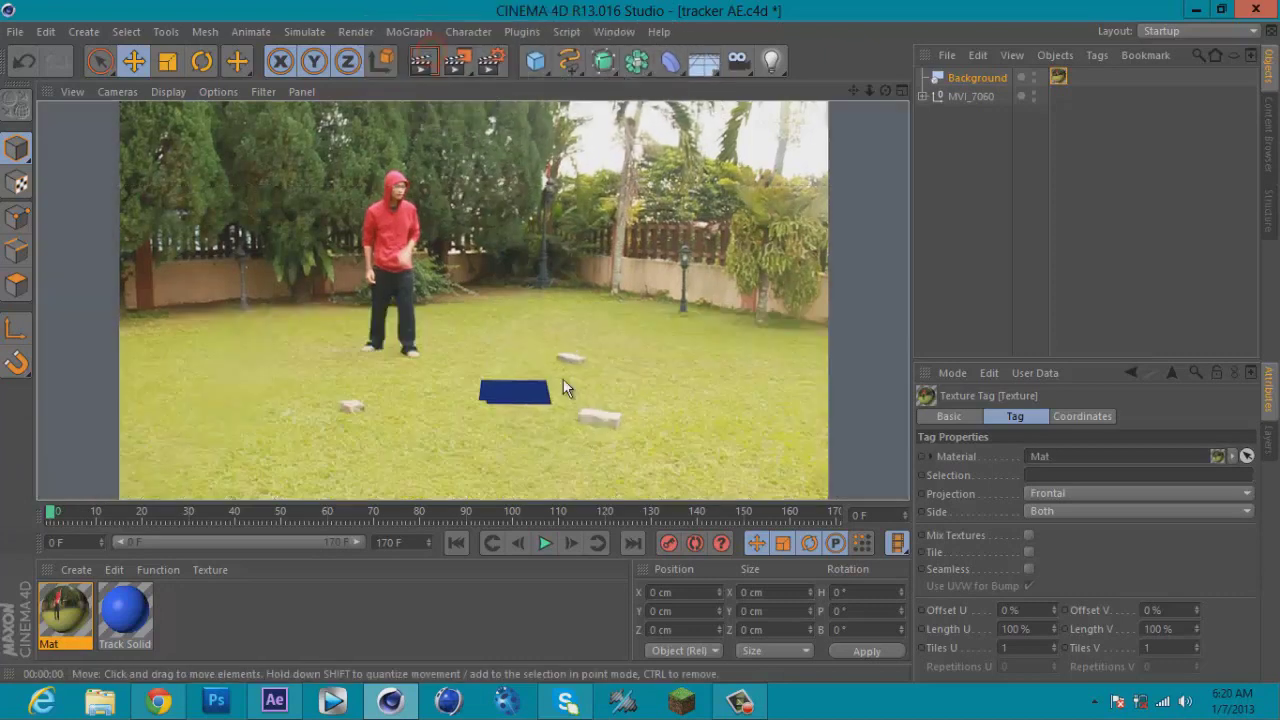
{"action": "left_click", "coordinate": [502, 414]}
Step: Hide the MVI_7060 null in the renderer and render the view to check the result
{"action": "left_click", "coordinate": [968, 96]}
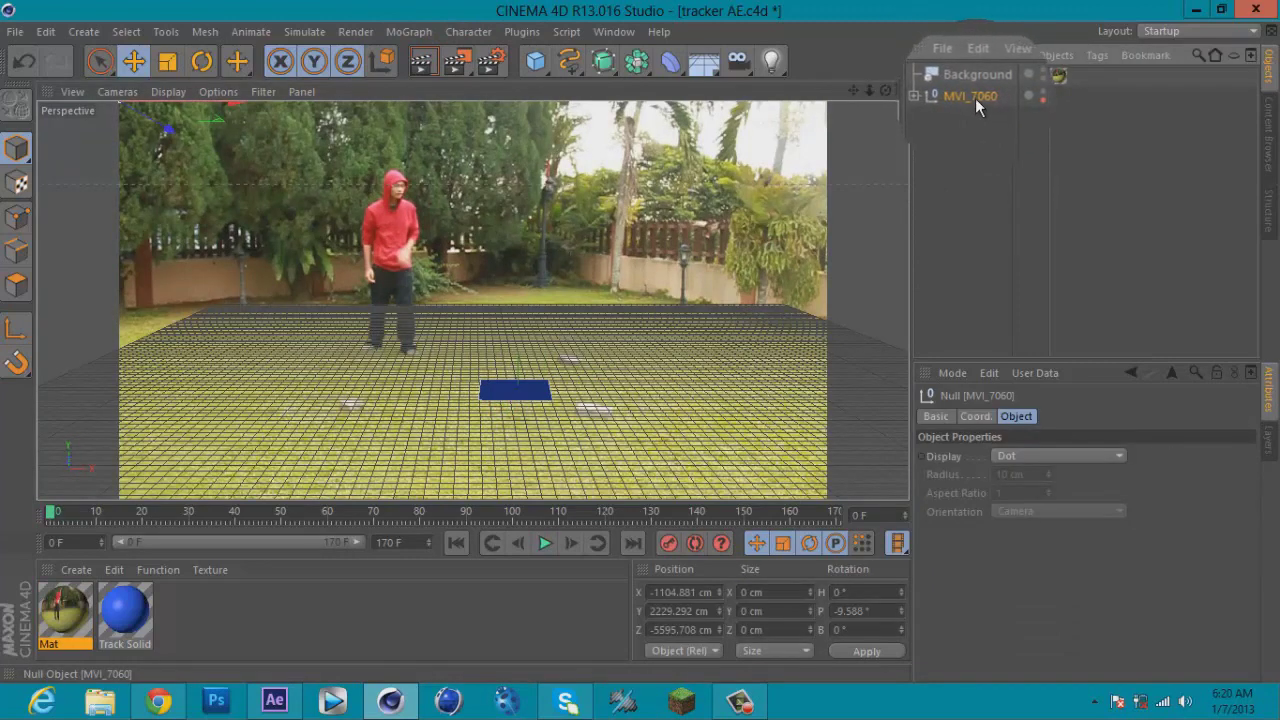
{"action": "left_click", "coordinate": [421, 61]}
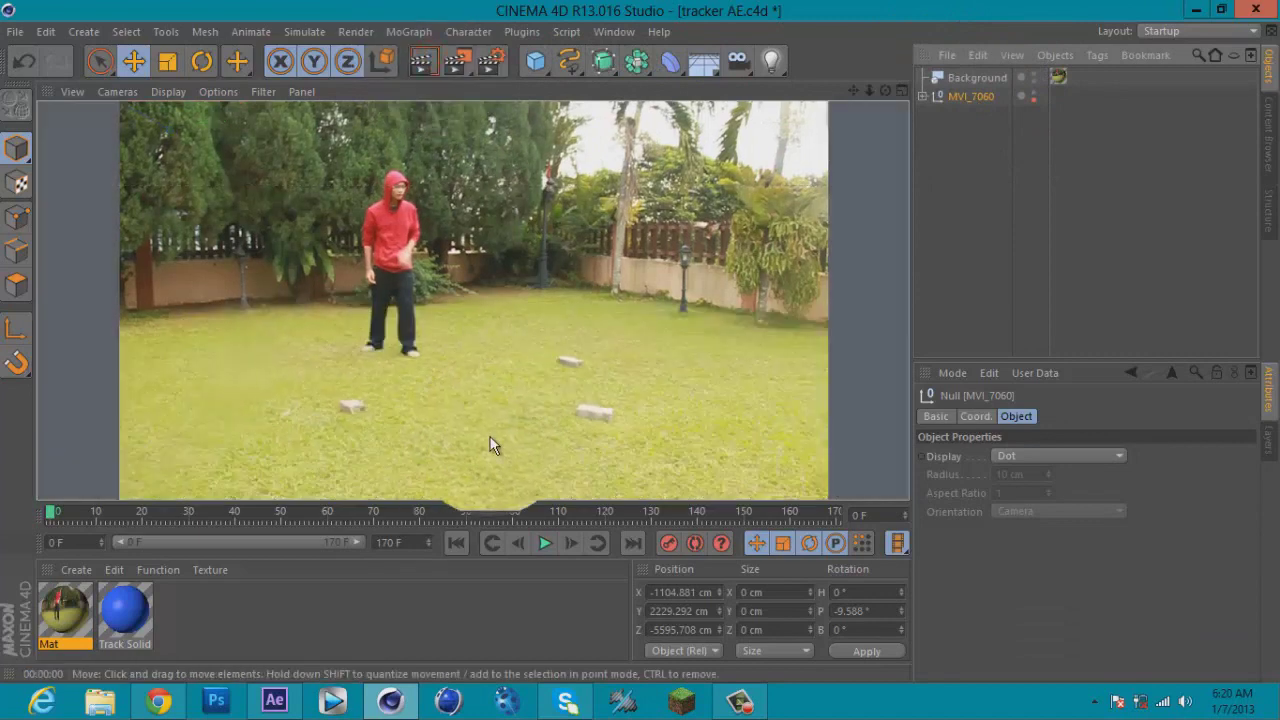
{"action": "left_click", "coordinate": [466, 594]}
Step: Hide the MVI_7060 null in the editor as well and scrub the timeline to about frame 116
{"action": "mouse_move", "coordinate": [51, 517]}
{"action": "left_mouse_down"}
{"action": "mouse_move", "coordinate": [169, 501]}
{"action": "mouse_move", "coordinate": [634, 506]}
{"action": "mouse_move", "coordinate": [63, 510]}
{"action": "left_mouse_up"}
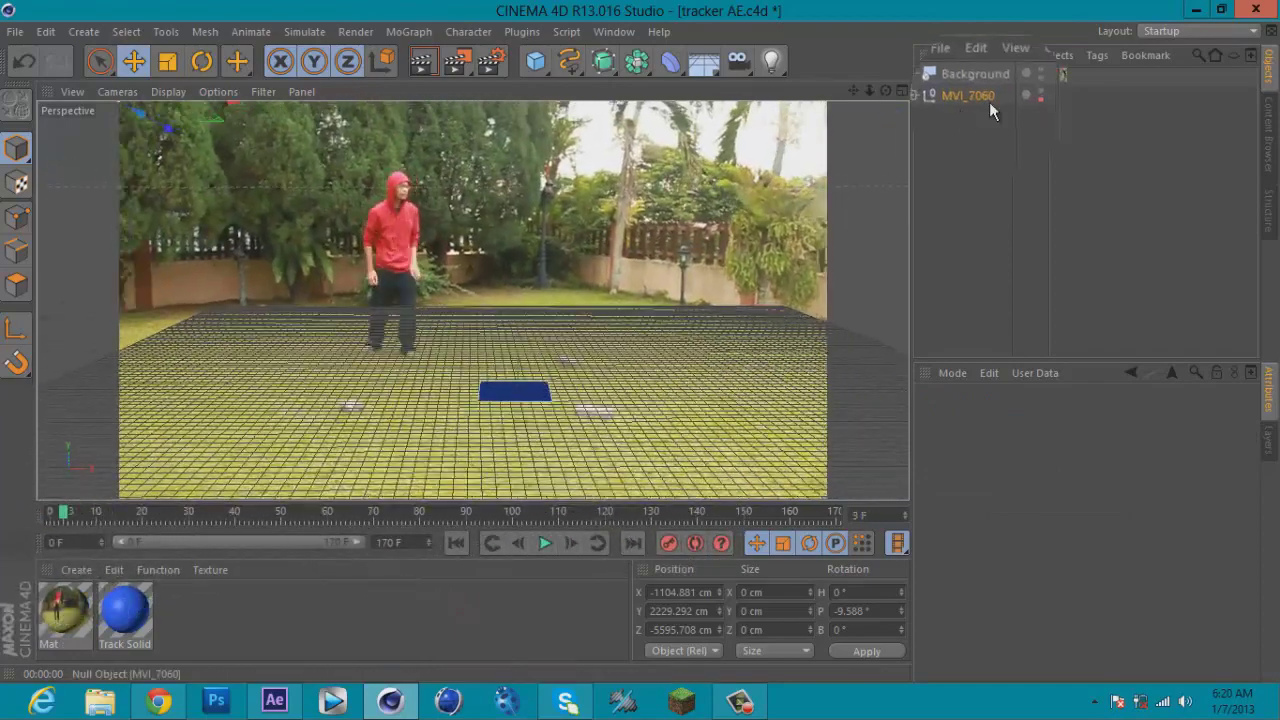
{"action": "left_click", "coordinate": [1035, 94]}
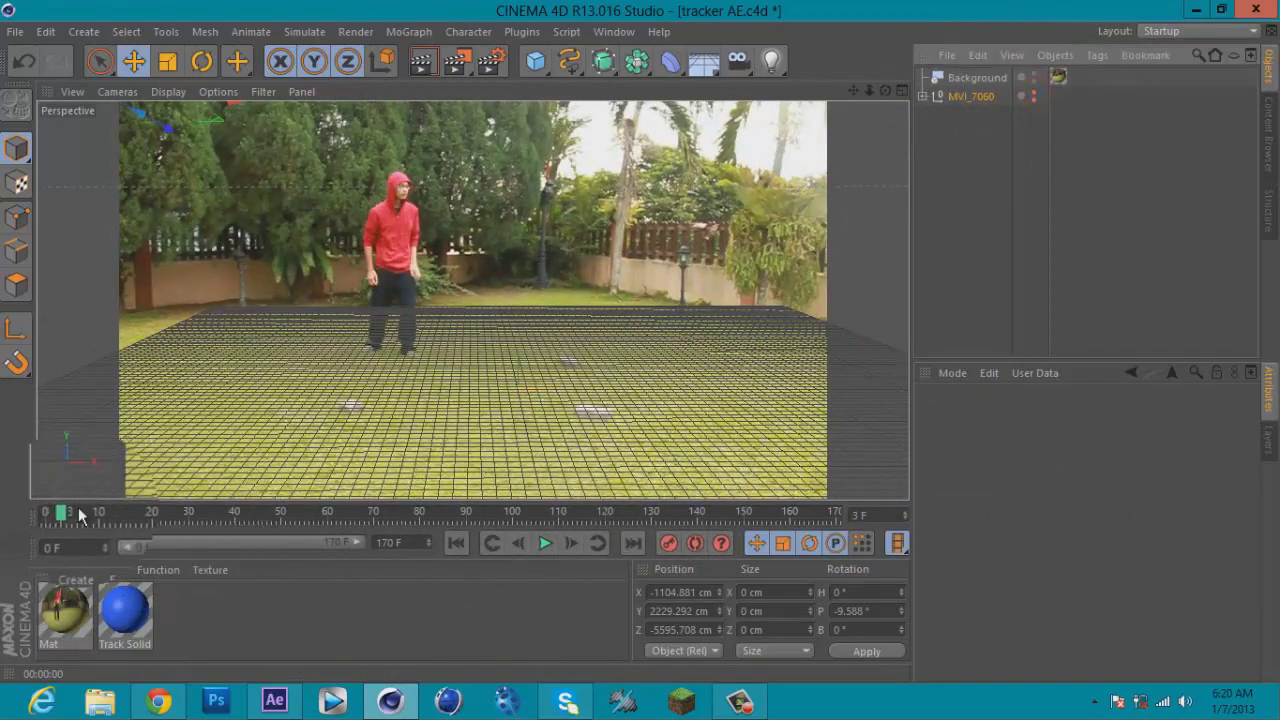
{"action": "left_click_drag", "start_coordinate": [82, 514], "coordinate": [586, 507]}
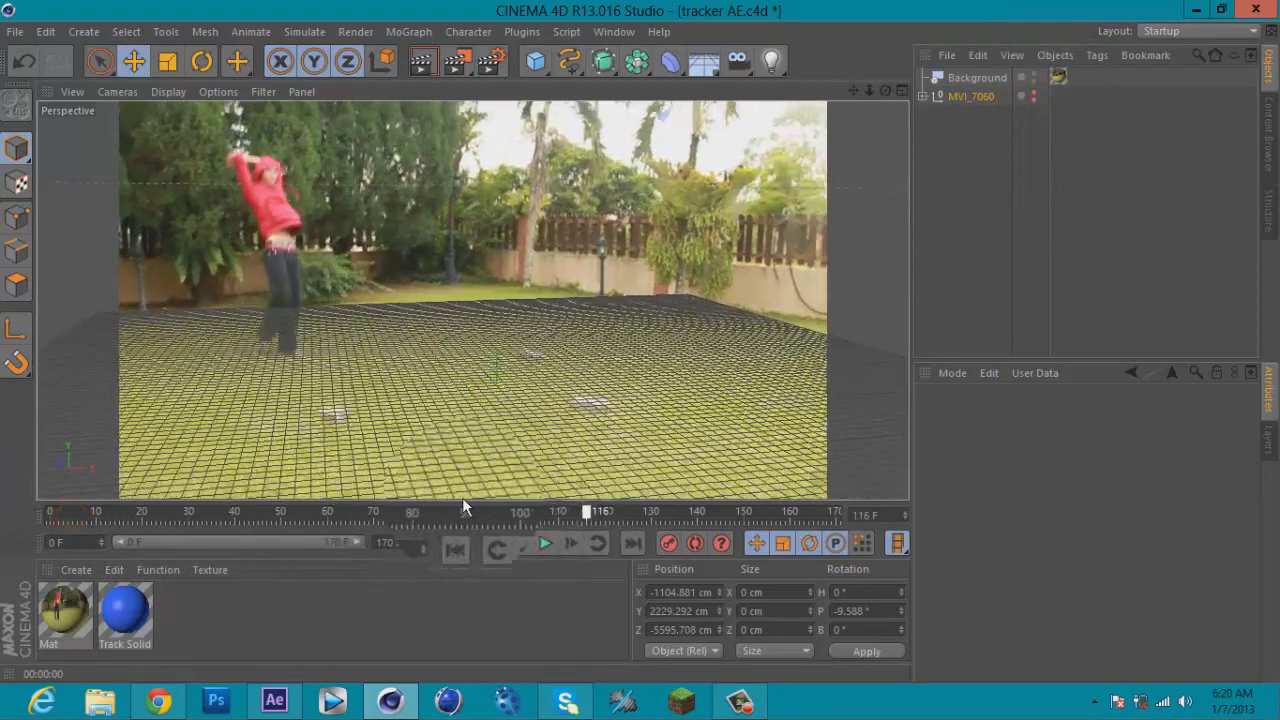
Step: Return the timeline to frame 0, add a cube and scale it uniformly to about 1120 cm per side
{"action": "left_click_drag", "start_coordinate": [462, 507], "coordinate": [53, 505]}
{"action": "left_click", "coordinate": [245, 597]}
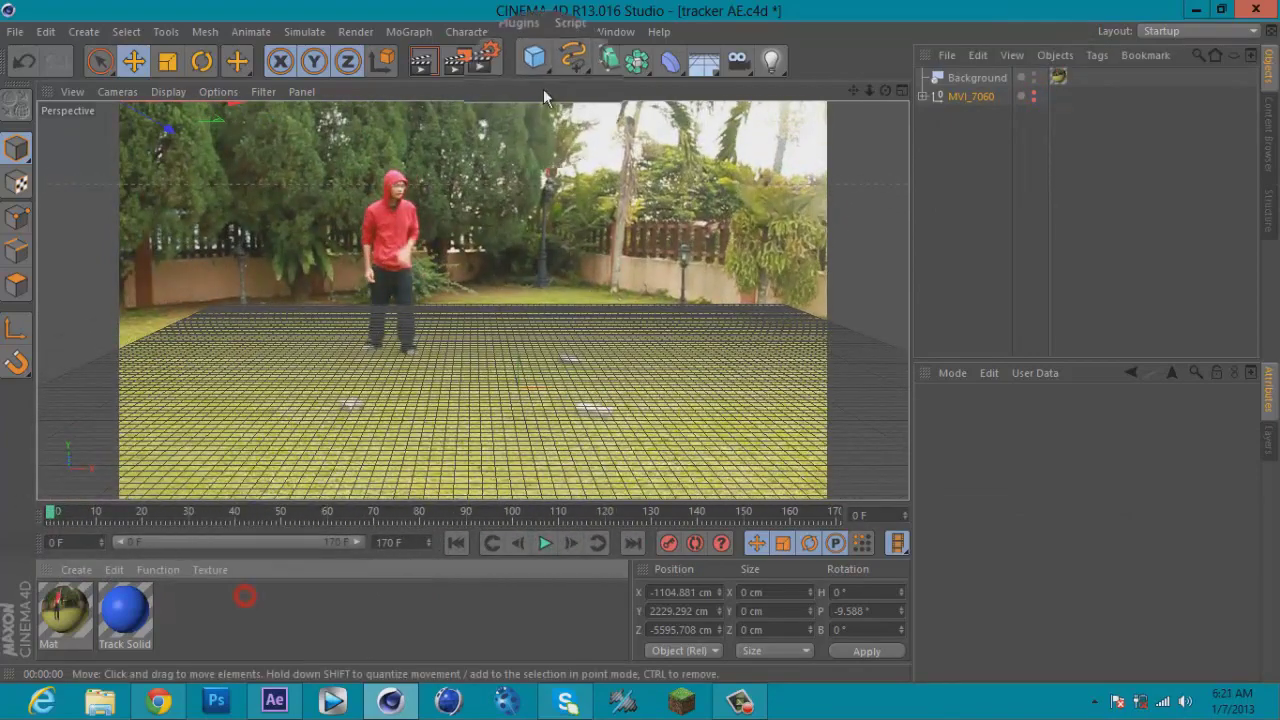
{"action": "left_click", "coordinate": [535, 60]}
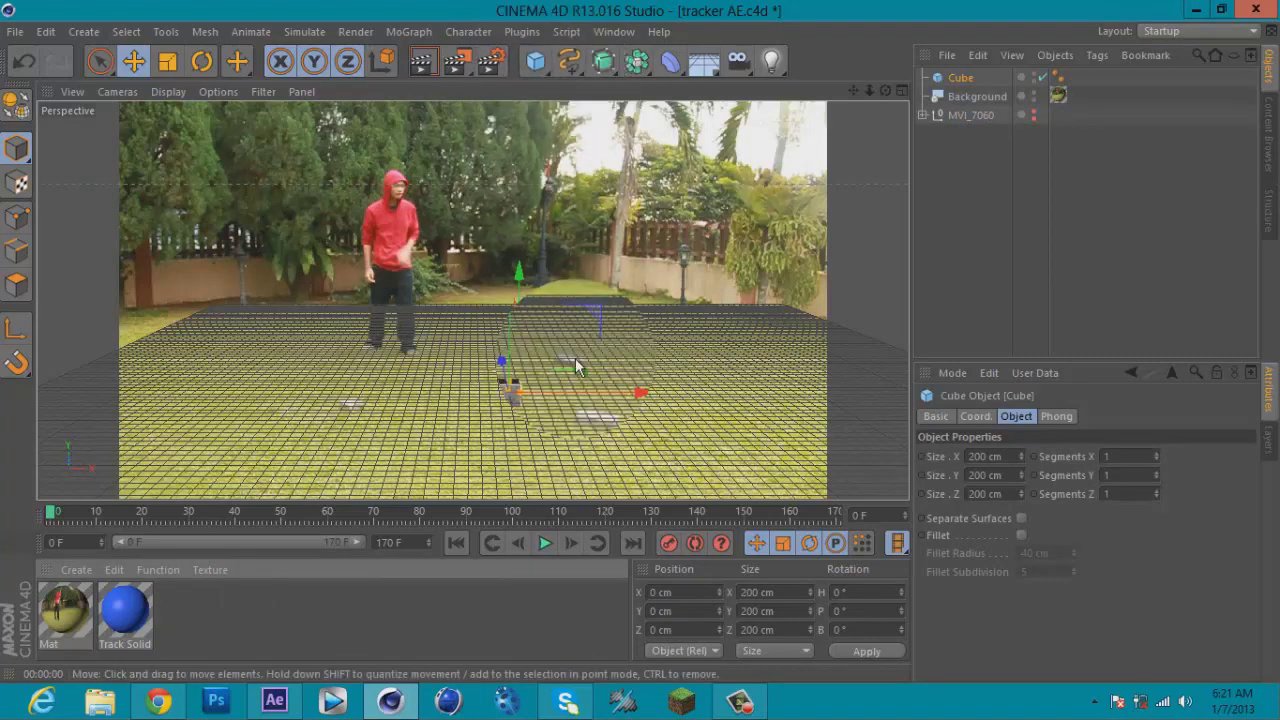
{"action": "key", "text": "t"}
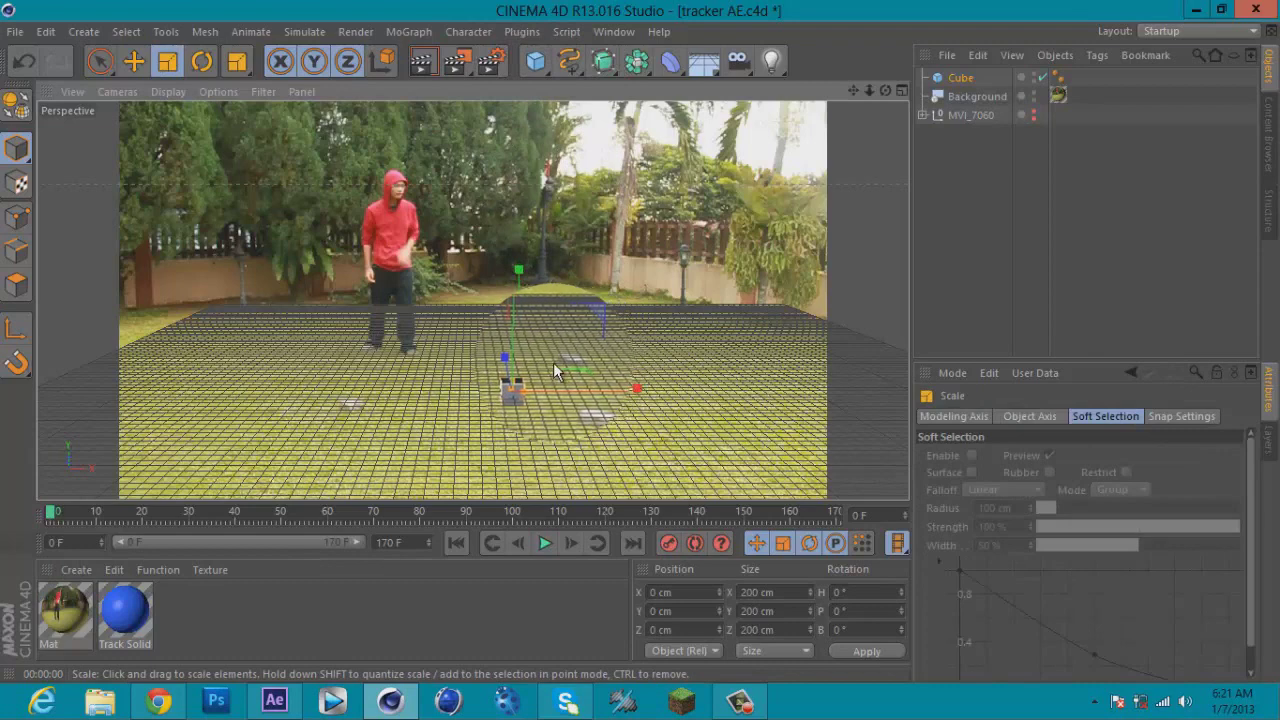
{"action": "left_click_drag", "start_coordinate": [593, 320], "coordinate": [649, 347]}
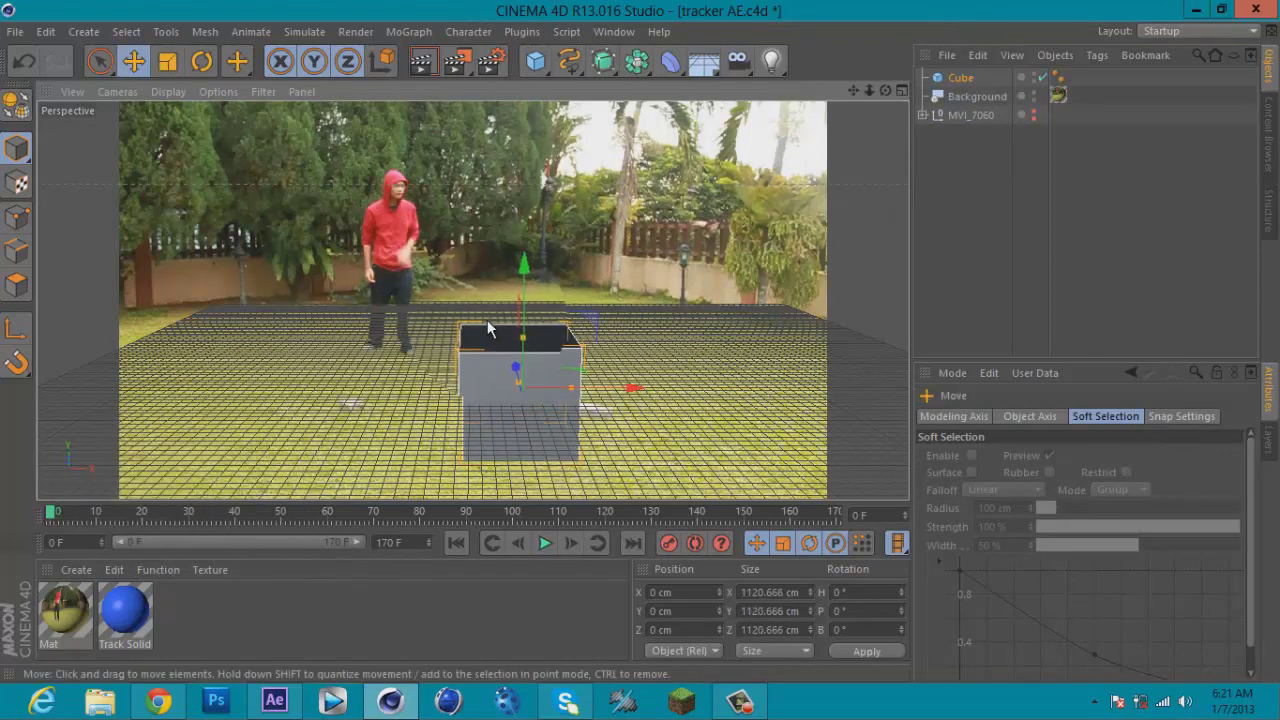
Step: Raise the cube to about 556 cm in Y and rotate its heading to about 41°
{"action": "key", "text": "e"}
{"action": "left_click_drag", "start_coordinate": [528, 292], "coordinate": [530, 255]}
{"action": "key", "text": "r"}
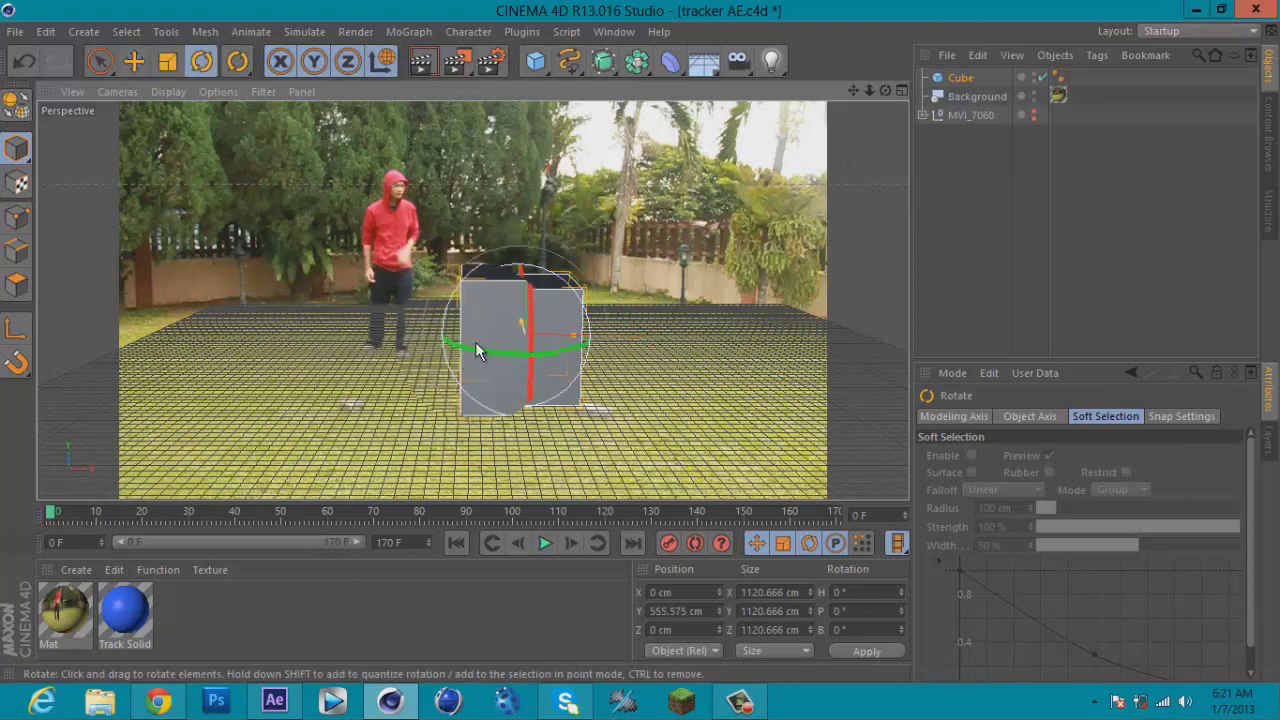
{"action": "left_click_drag", "start_coordinate": [484, 343], "coordinate": [548, 346]}
Step: Add a Floor object beneath the cube and render a preview of the view
{"action": "left_click", "coordinate": [690, 120]}
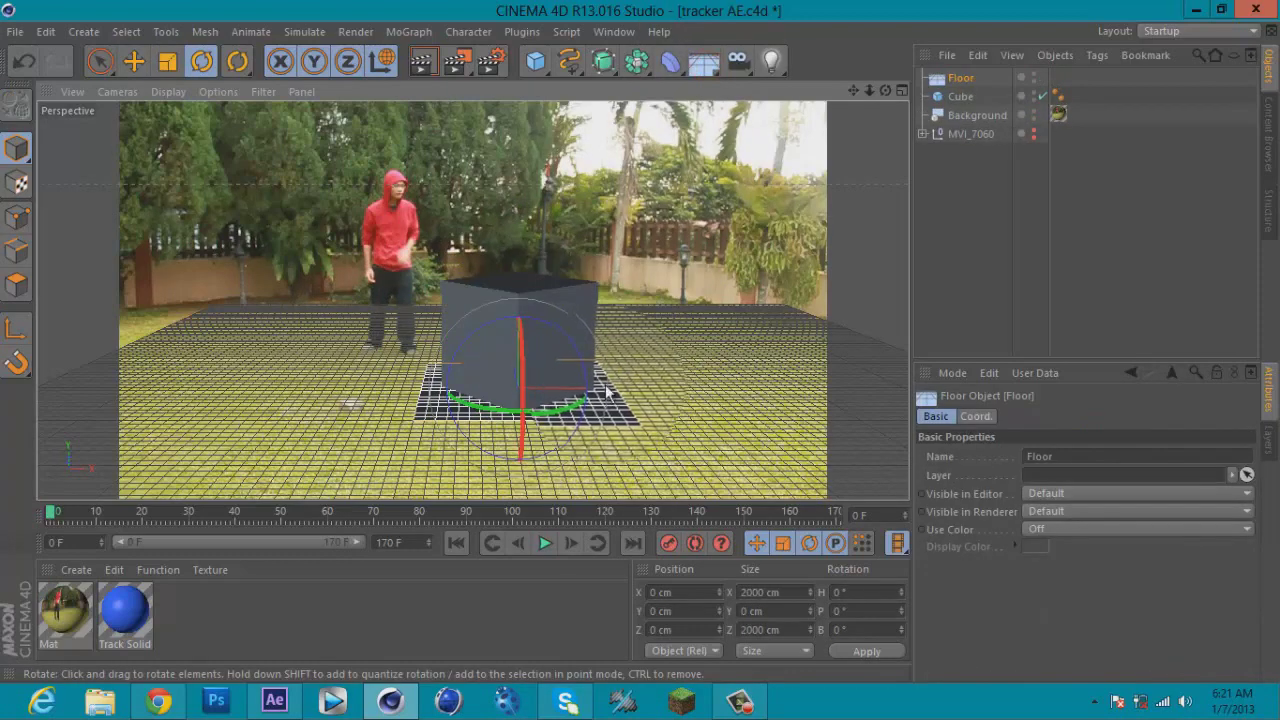
{"action": "left_click", "coordinate": [421, 61]}
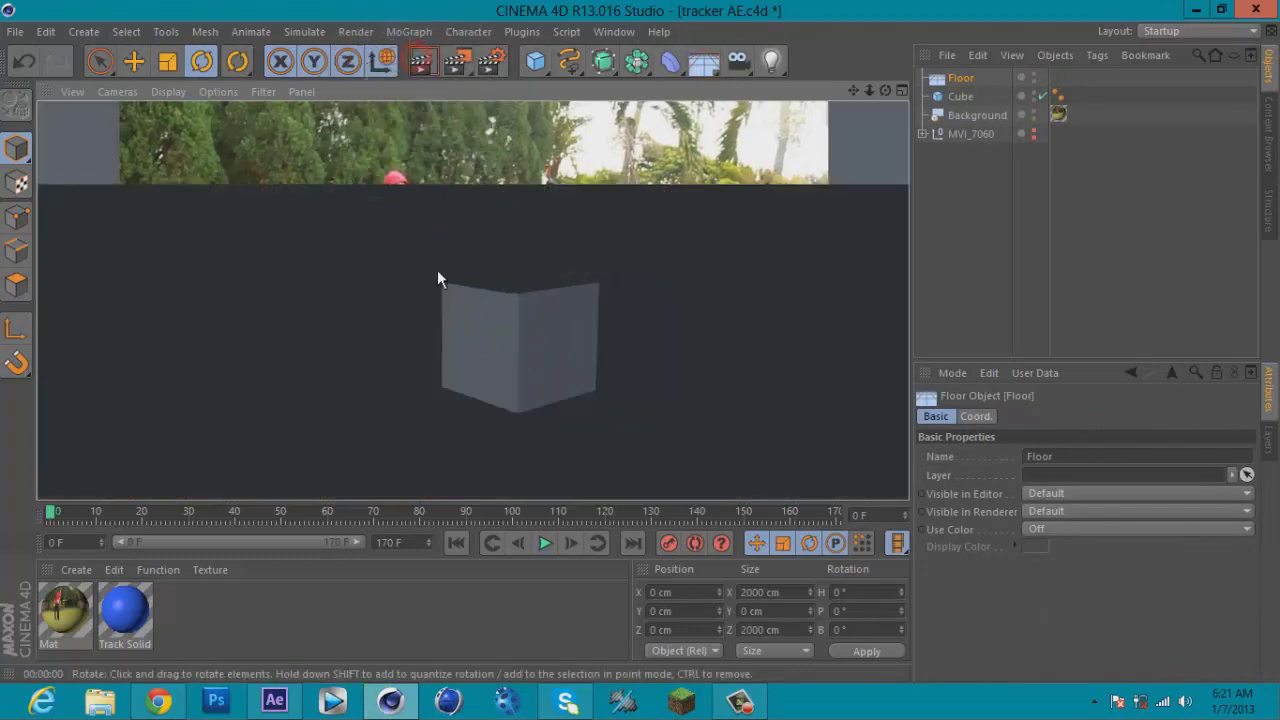
{"action": "left_click", "coordinate": [298, 399]}
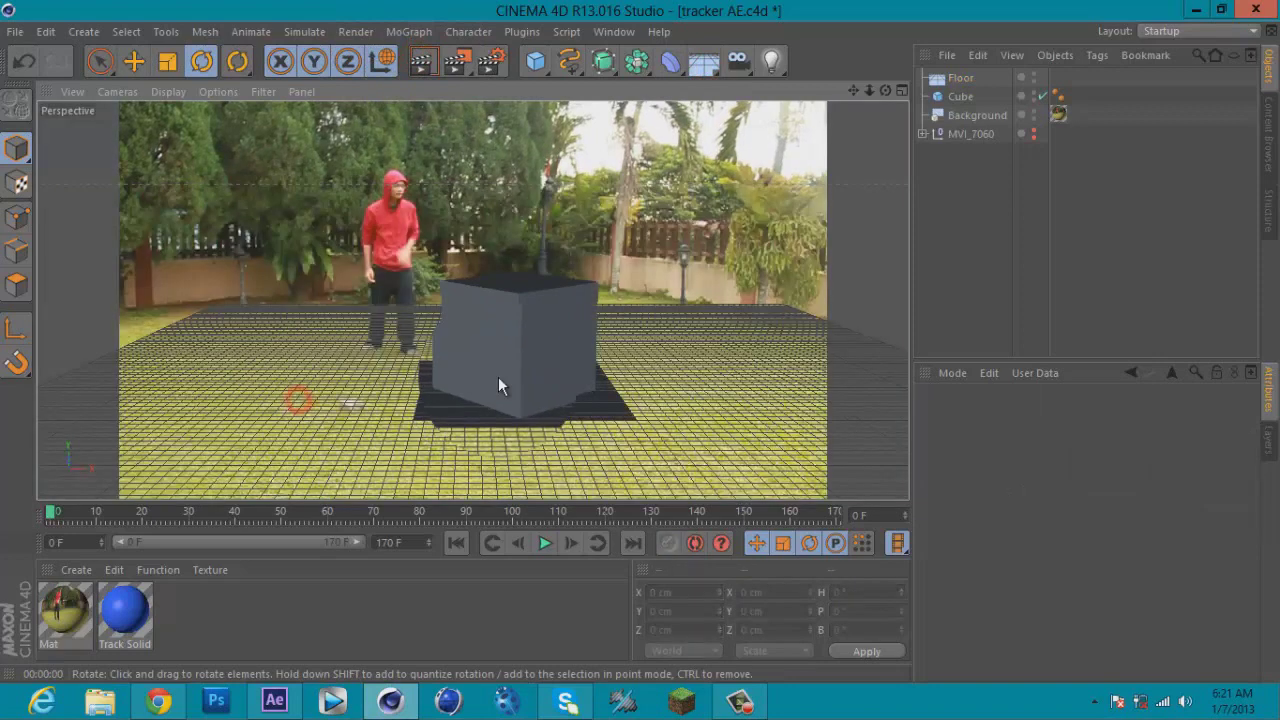
Step: Apply the footage material Mat to the Floor and set its texture projection to Frontal
{"action": "left_click_drag", "start_coordinate": [72, 600], "coordinate": [960, 78]}
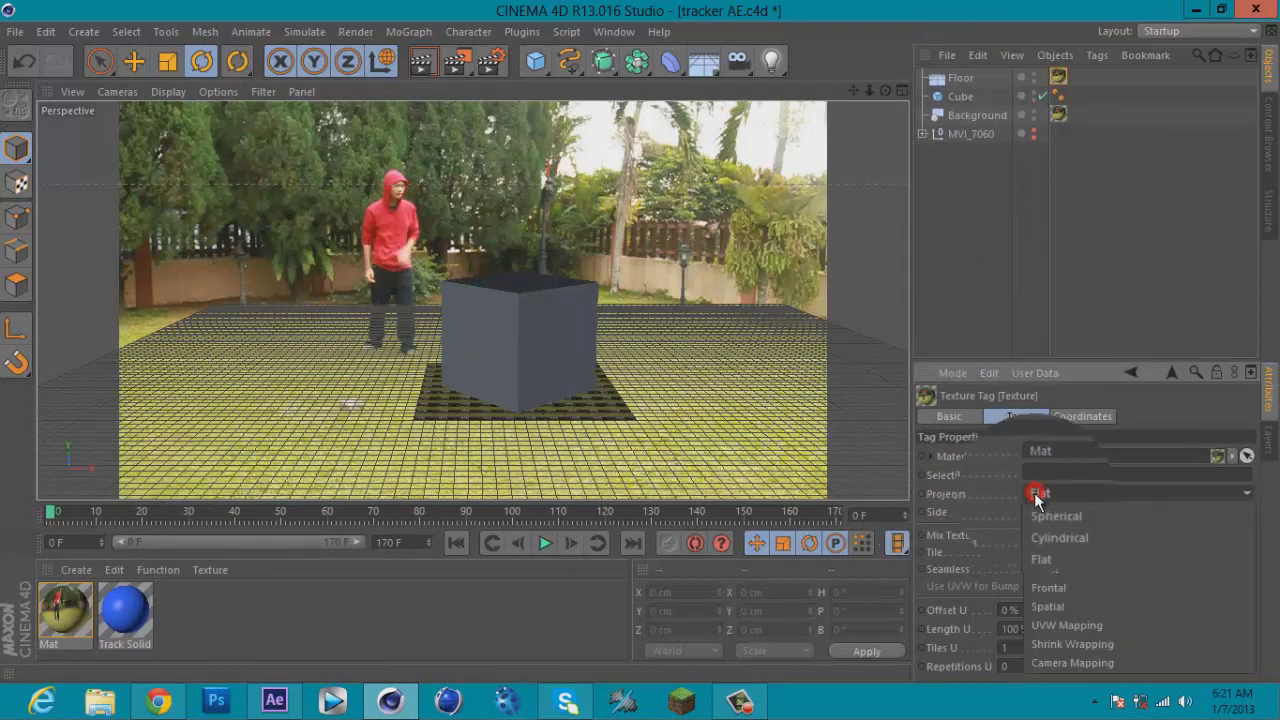
{"action": "left_click", "coordinate": [1031, 491]}
{"action": "left_click", "coordinate": [1045, 588]}
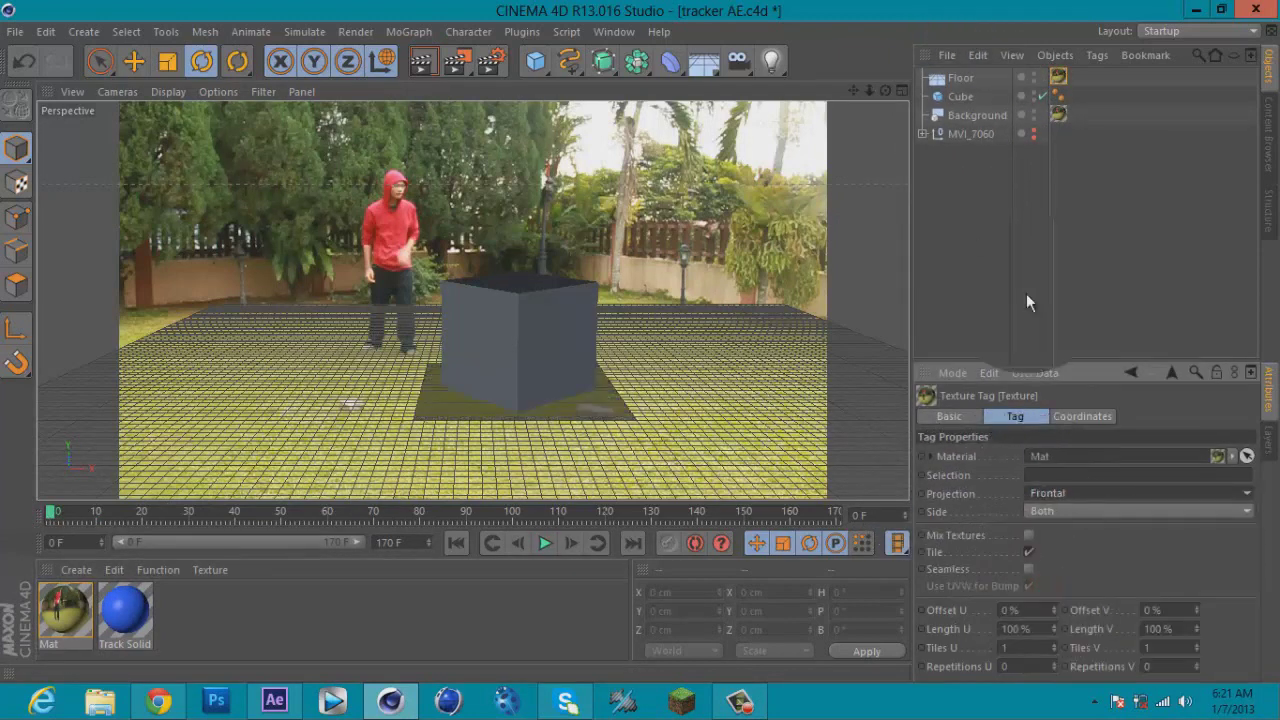
Step: Add a Compositing tag to the Floor with Self Shadowing off and Compositing Background on, and render the view
{"action": "right_click", "coordinate": [964, 78]}
{"action": "mouse_move", "coordinate": [1007, 31]}
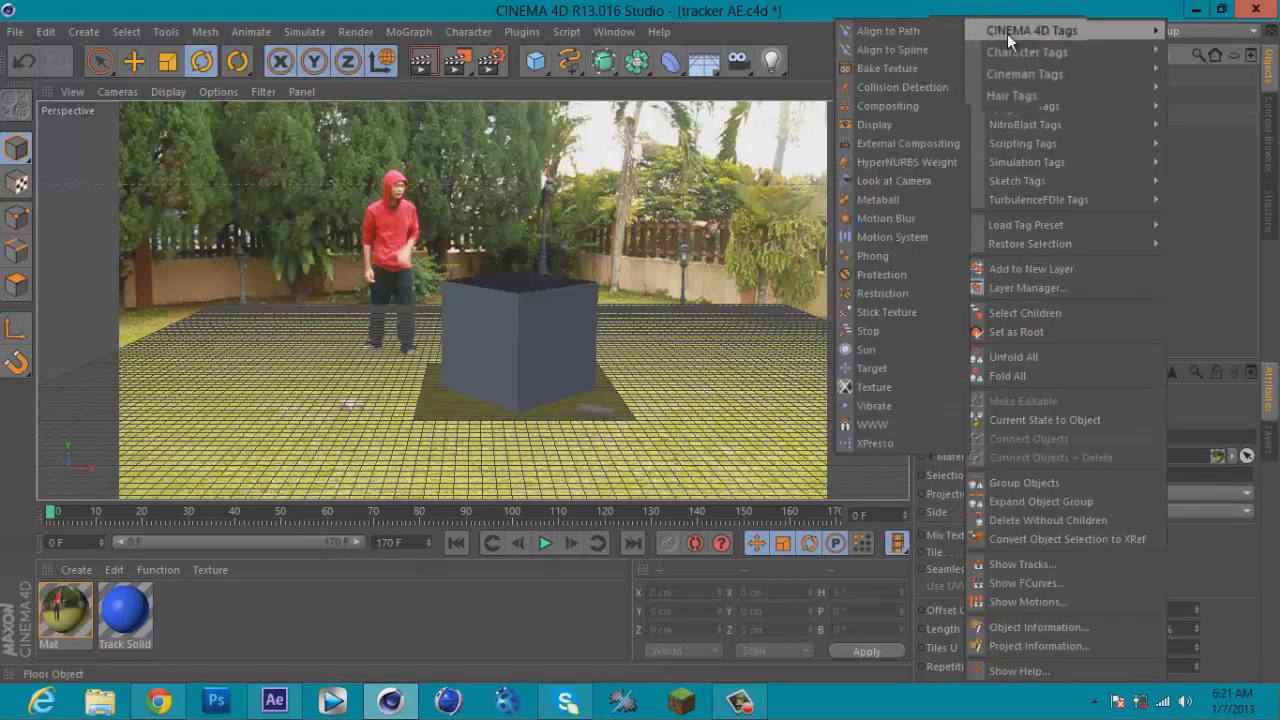
{"action": "left_click", "coordinate": [905, 108]}
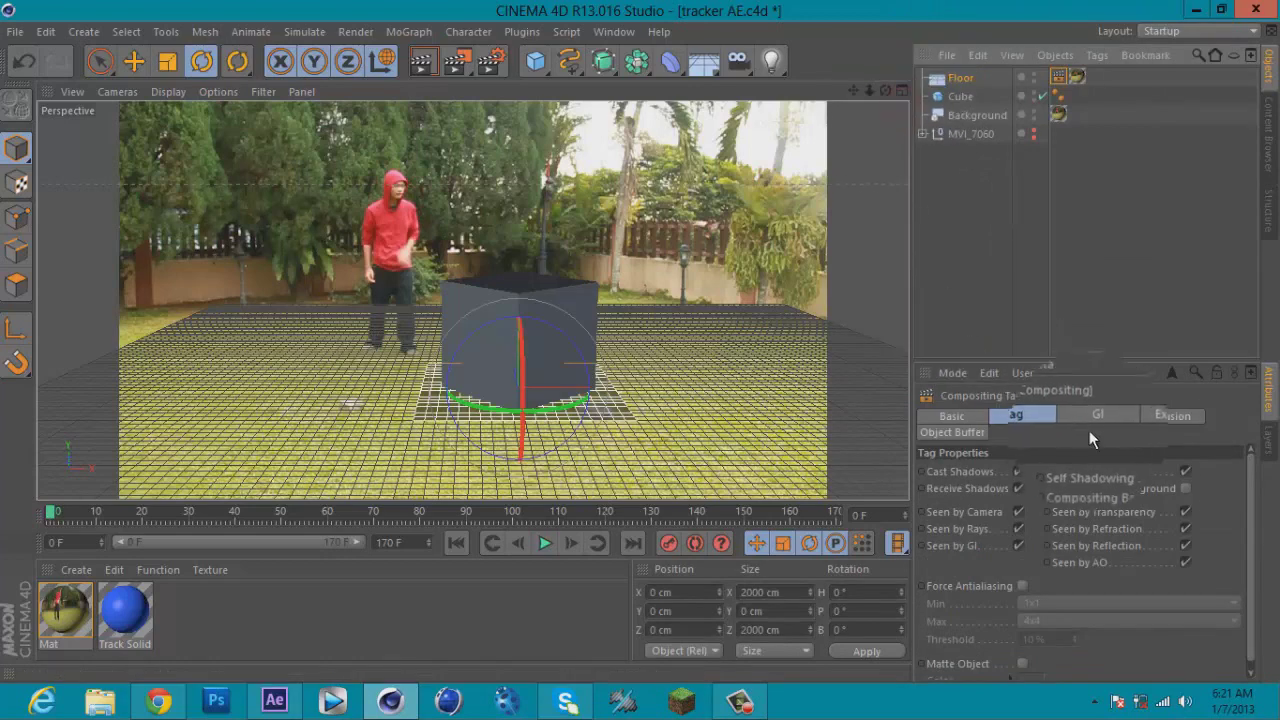
{"action": "left_click", "coordinate": [1185, 472]}
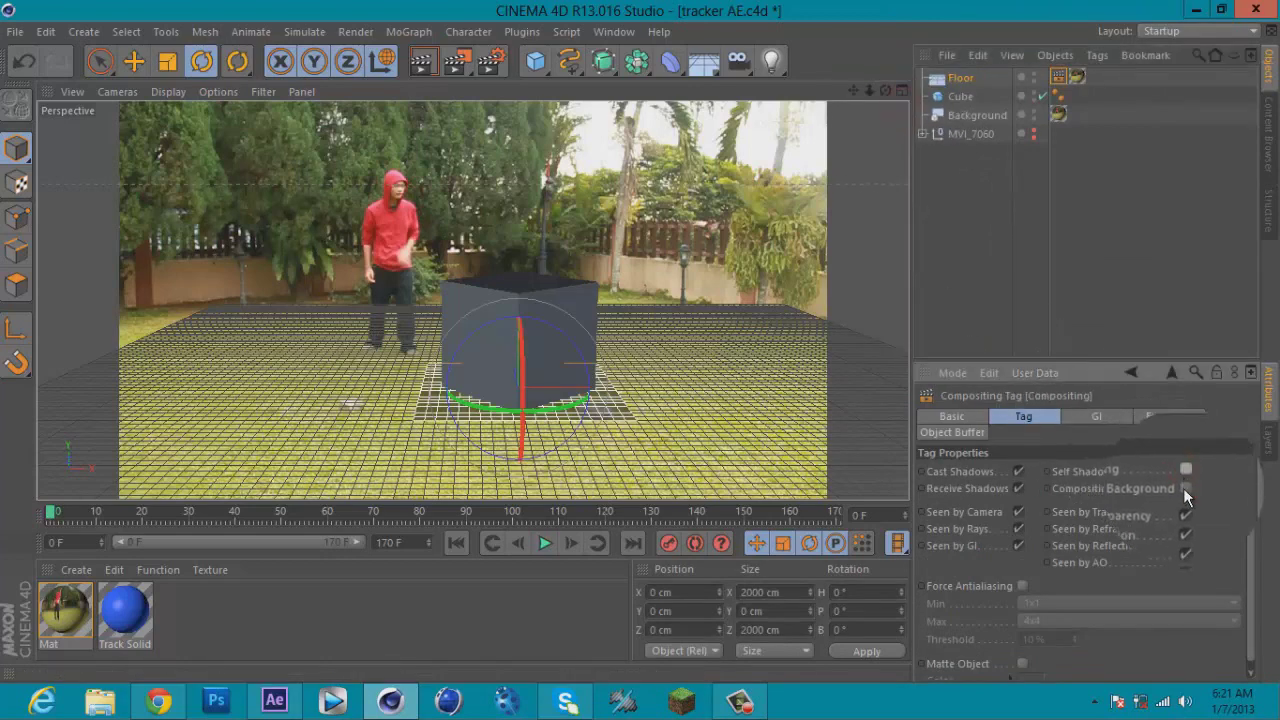
{"action": "left_click", "coordinate": [1185, 488]}
{"action": "left_click", "coordinate": [421, 64]}
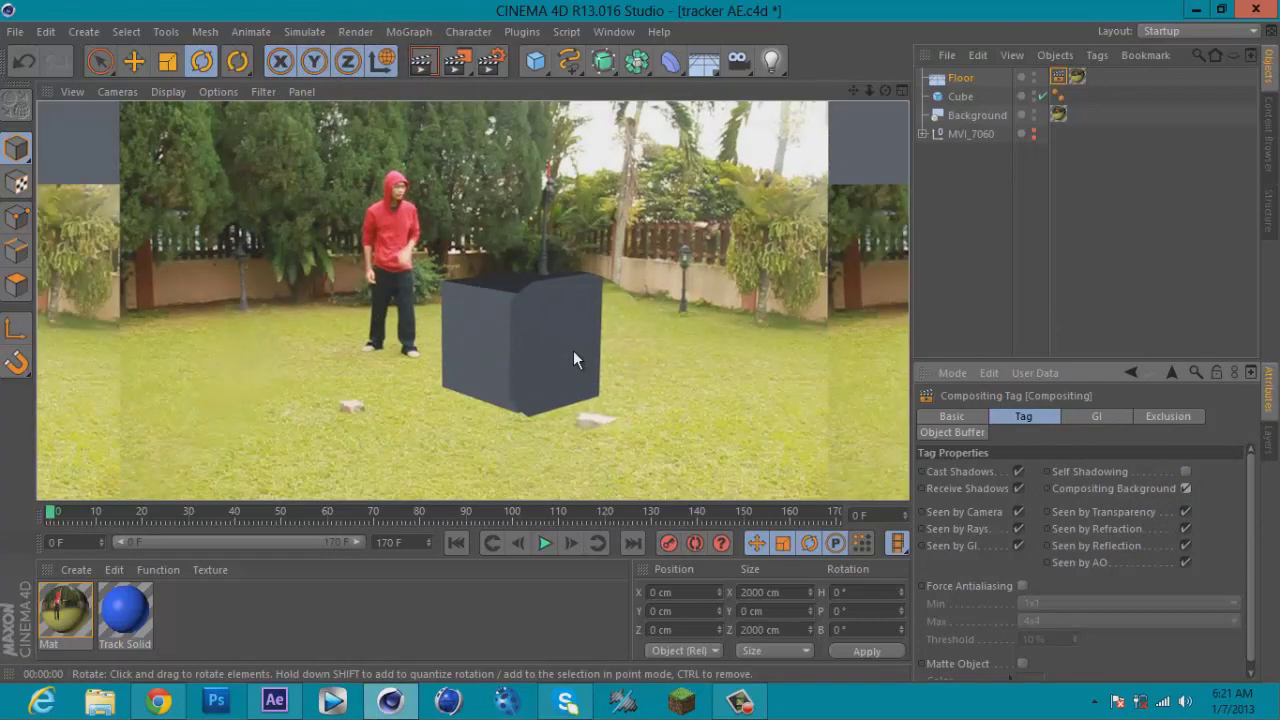
Step: Apply the blue Track Solid material to the cube, swap its Specular channel for Reflection at reduced brightness, and render the view
{"action": "left_click", "coordinate": [541, 400]}
{"action": "left_click_drag", "start_coordinate": [541, 400], "coordinate": [586, 332]}
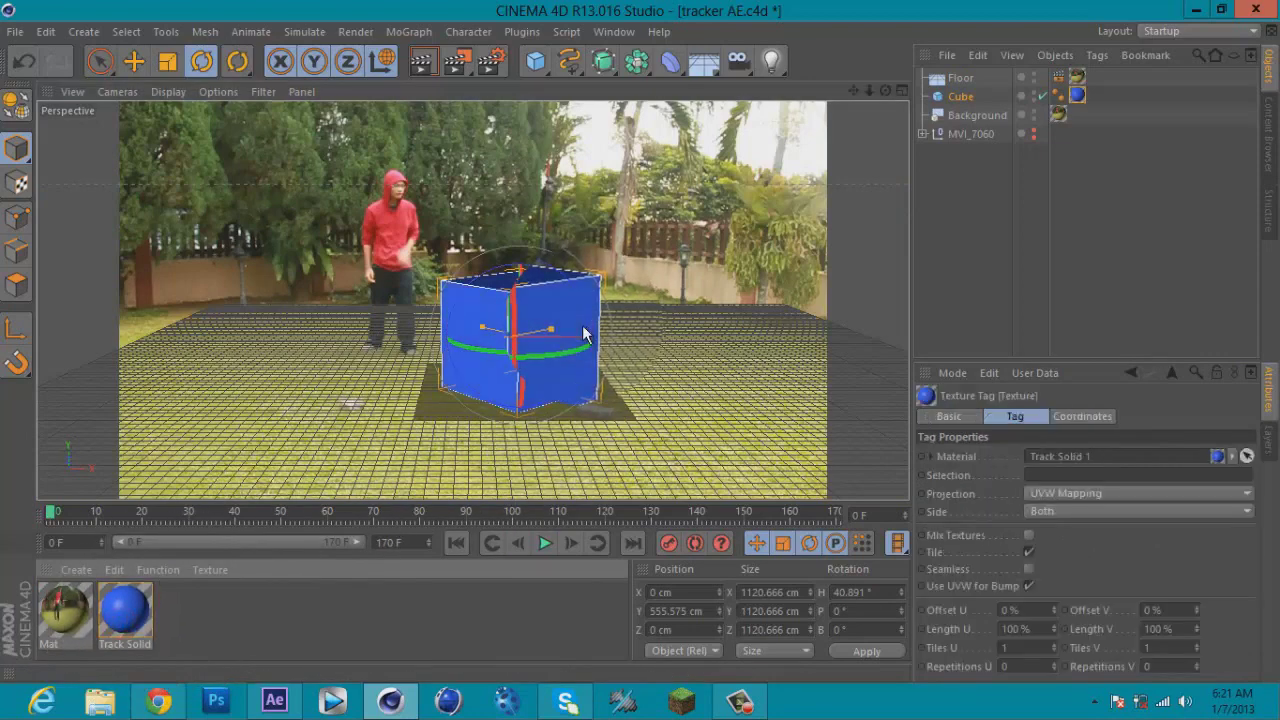
{"action": "double_click", "coordinate": [150, 604]}
{"action": "left_click", "coordinate": [371, 490]}
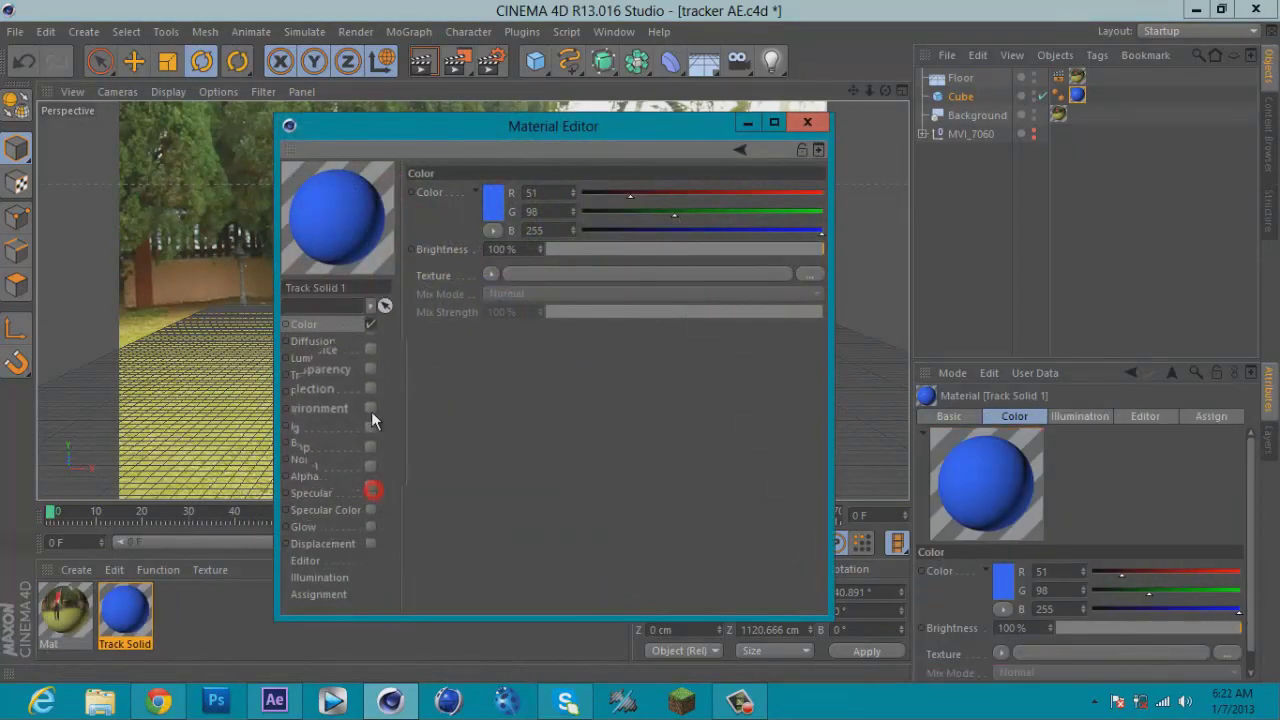
{"action": "left_click", "coordinate": [370, 392]}
{"action": "left_click_drag", "start_coordinate": [688, 249], "coordinate": [613, 255]}
{"action": "left_click", "coordinate": [807, 122]}
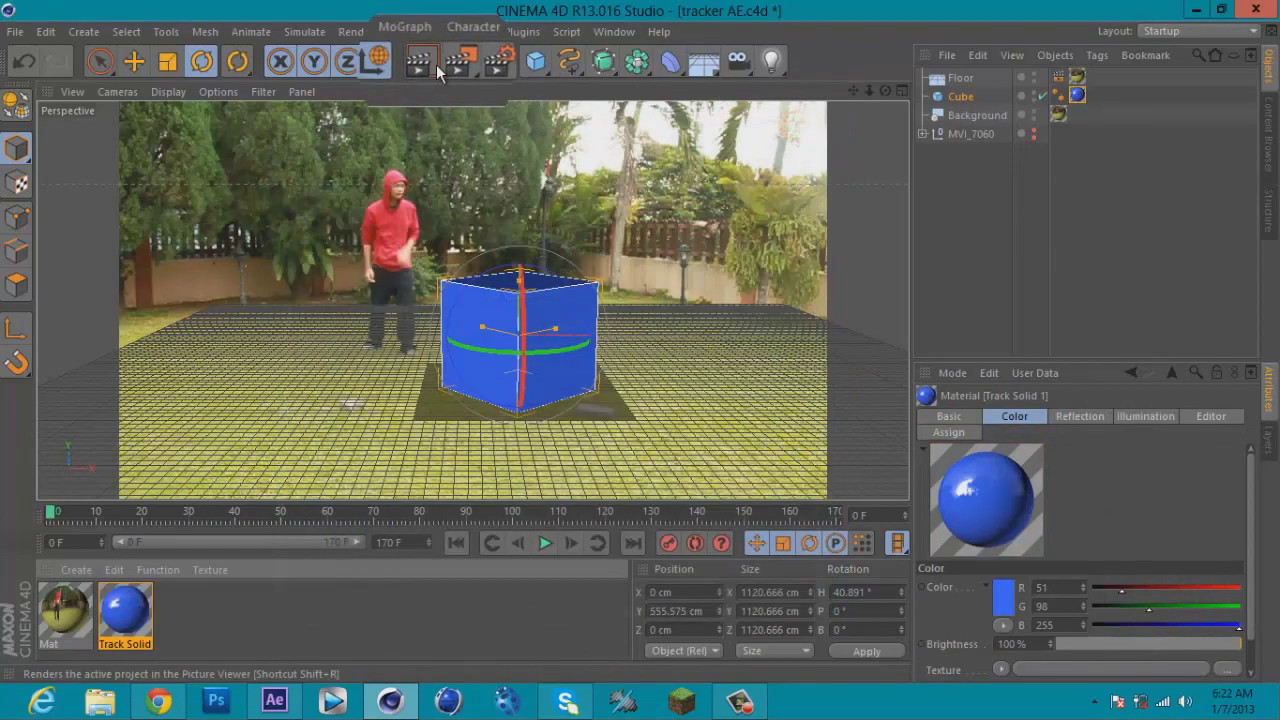
{"action": "key", "text": "ctrl+r"}
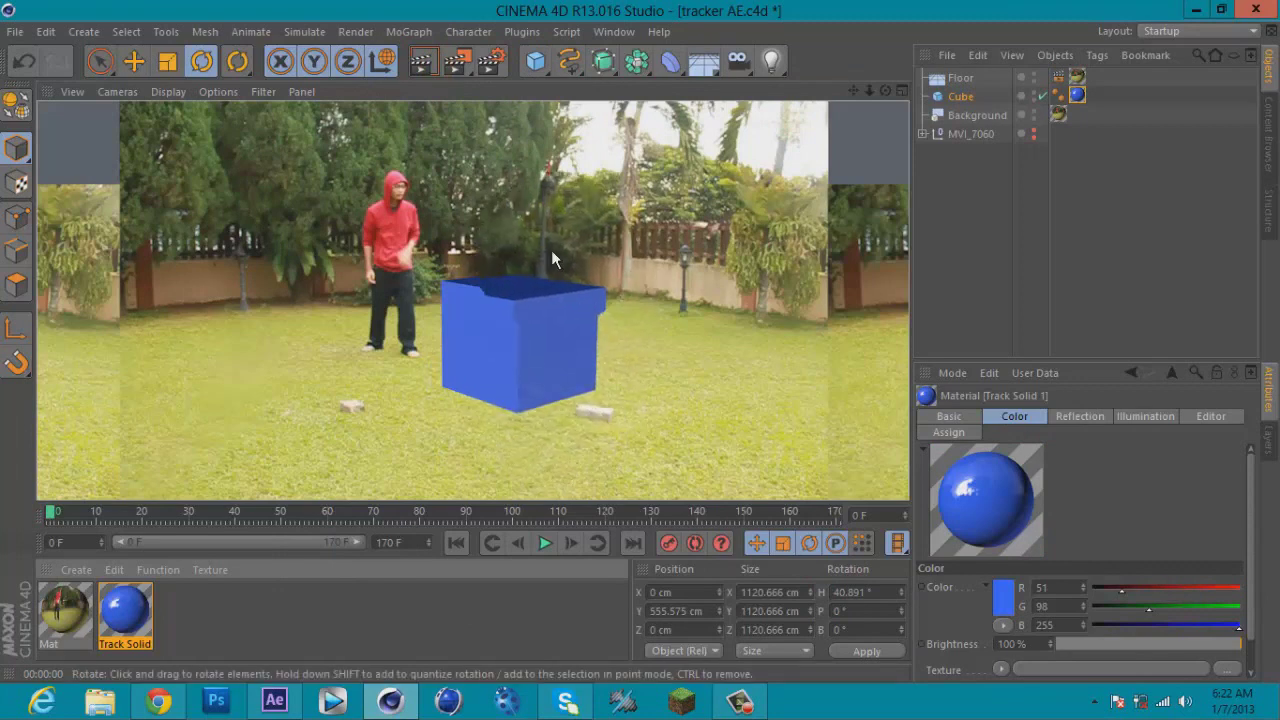
Step: Add the Ambient Occlusion effect to the render settings and render the view
{"action": "left_click", "coordinate": [488, 62]}
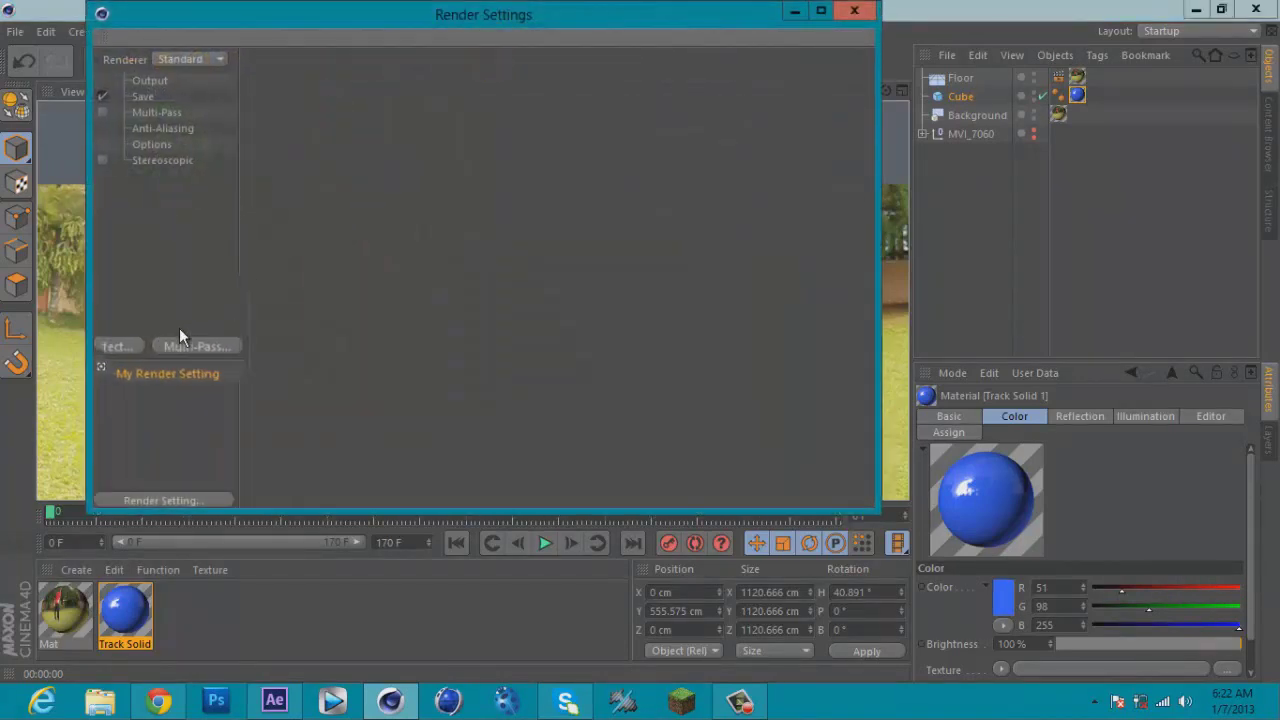
{"action": "left_click", "coordinate": [135, 346]}
{"action": "left_click", "coordinate": [192, 277]}
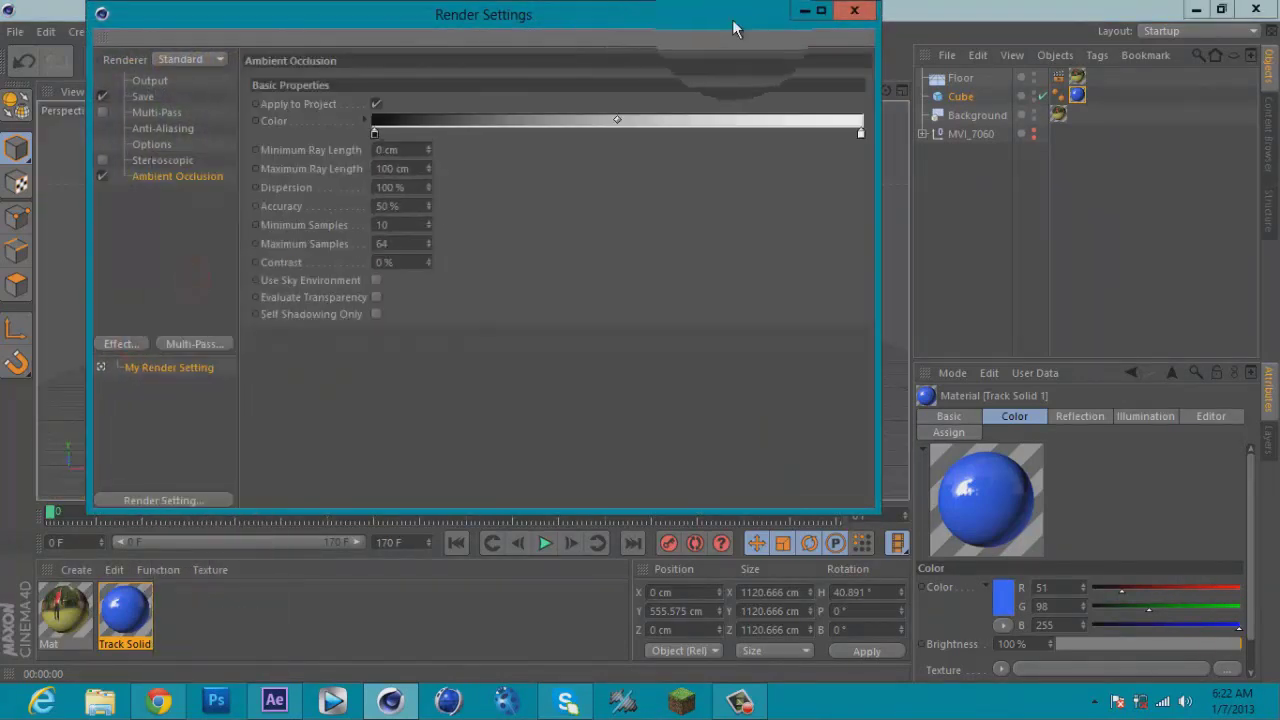
{"action": "left_click", "coordinate": [855, 12]}
{"action": "left_click", "coordinate": [421, 61]}
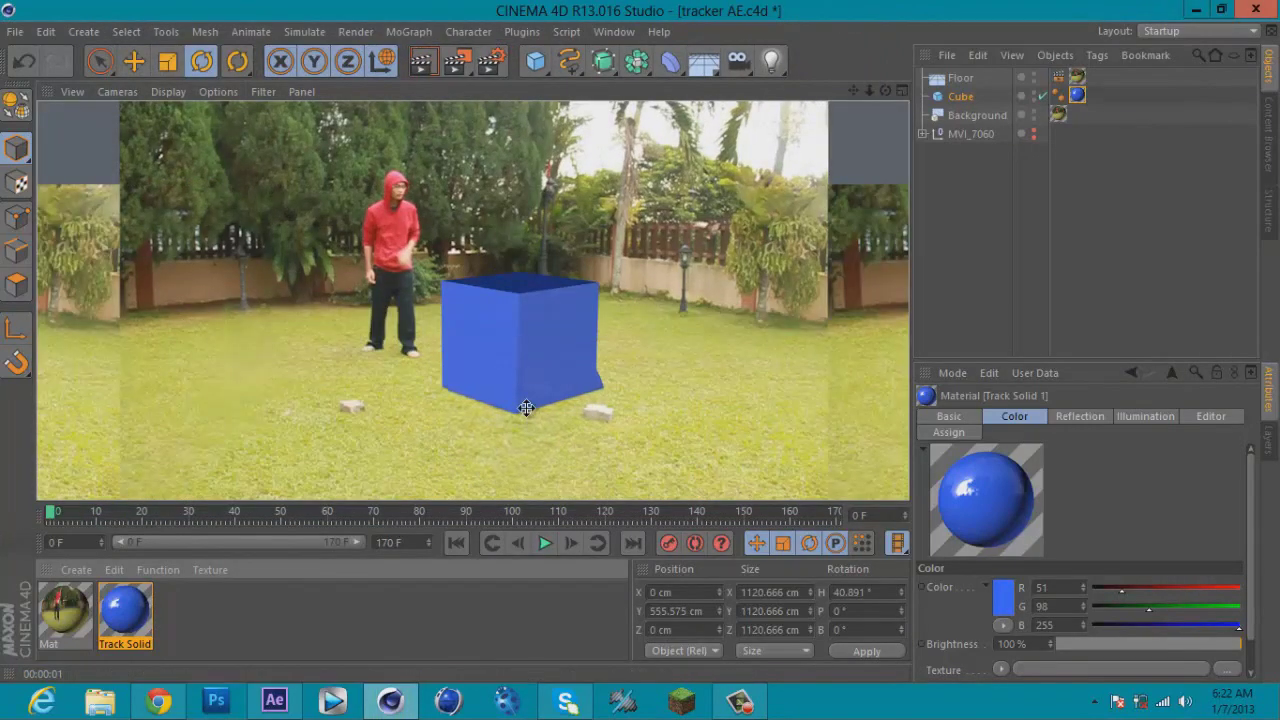
Step: Add a light, move it to about X -1554, Y 2398, Z -3342 cm, and render the view to check the lighting
{"action": "left_click", "coordinate": [771, 61]}
{"action": "key", "text": "e"}
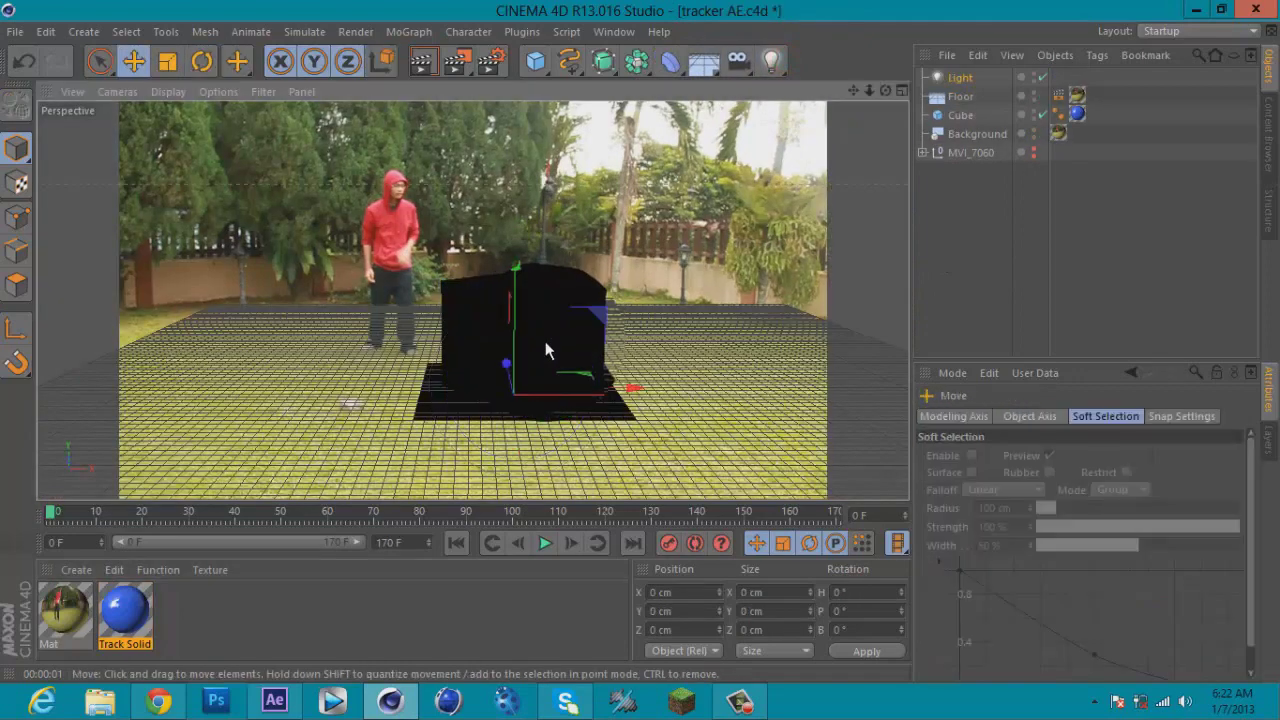
{"action": "left_click_drag", "start_coordinate": [522, 332], "coordinate": [255, 110]}
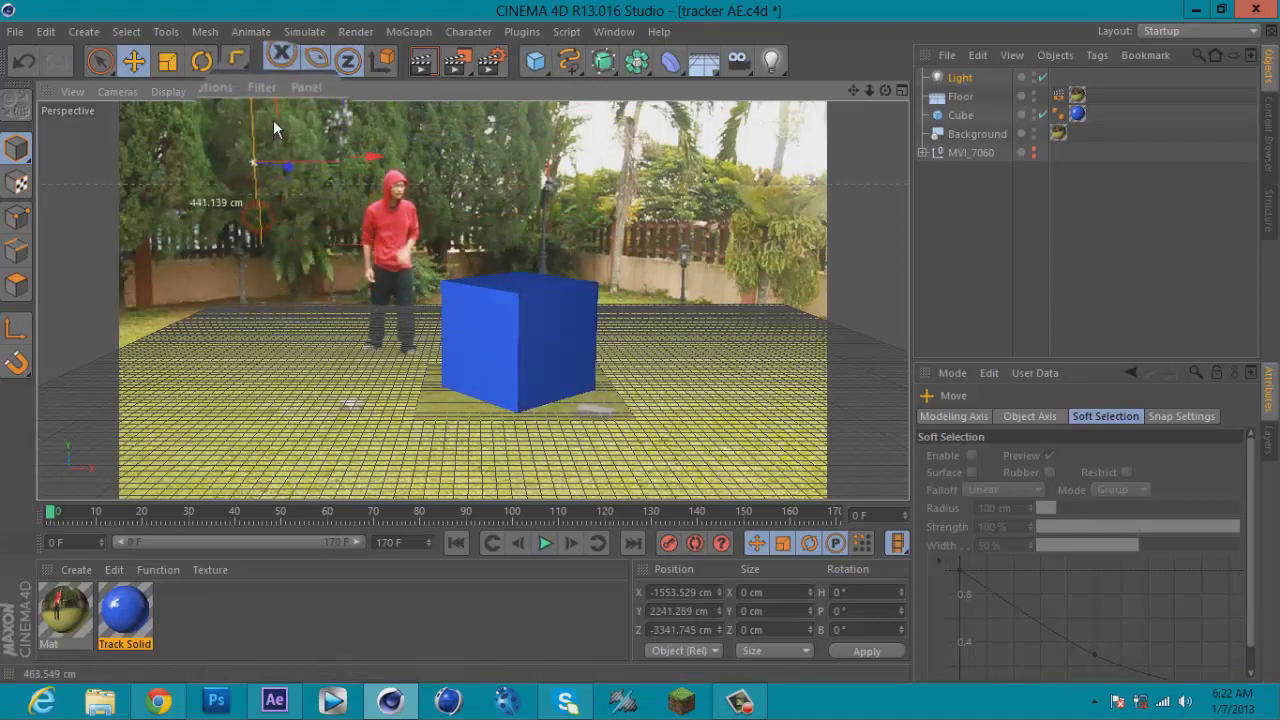
{"action": "left_click", "coordinate": [421, 61]}
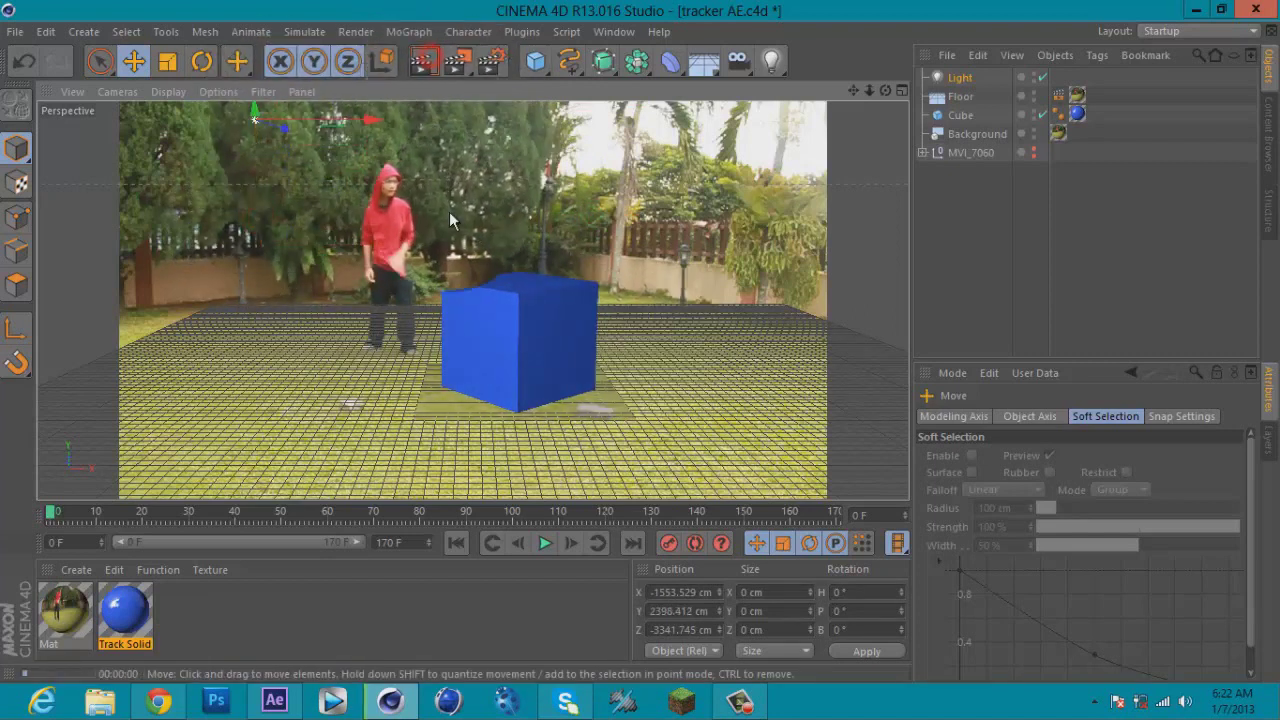
{"action": "left_click", "coordinate": [527, 410]}
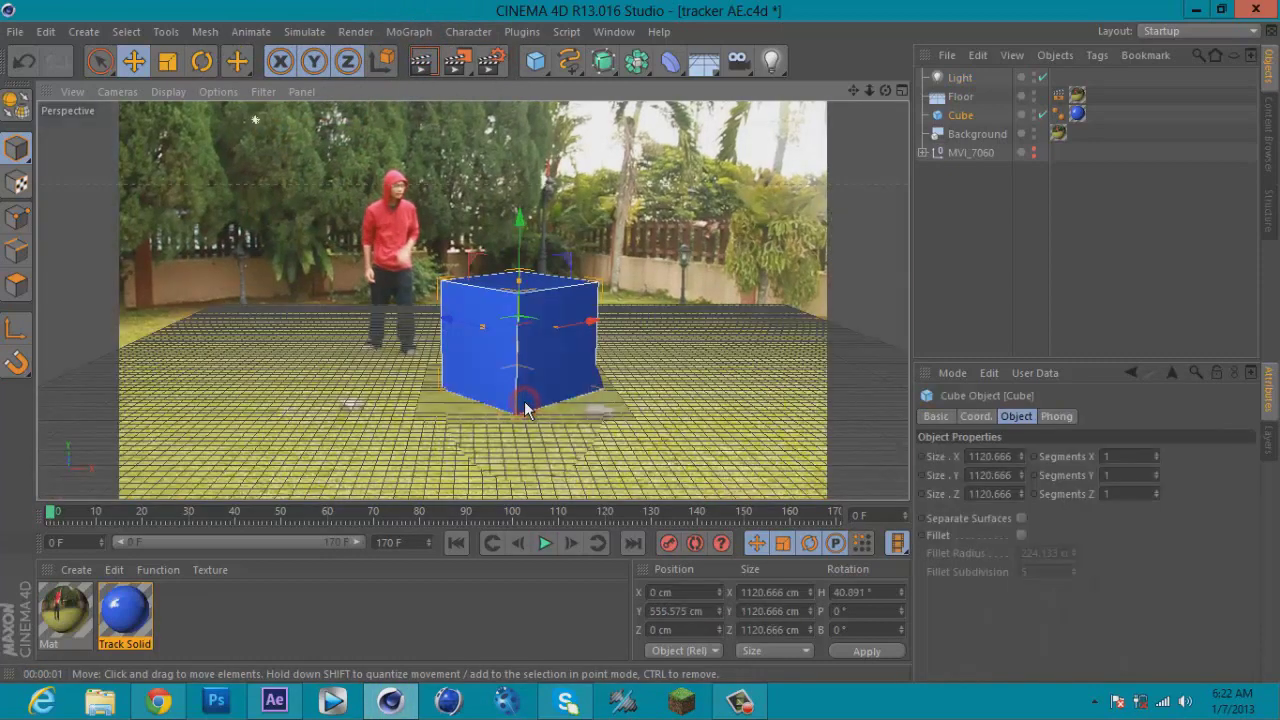
Step: Set the Ambient Occlusion contrast to 20% in the render settings and render the view again
{"action": "left_click", "coordinate": [497, 64]}
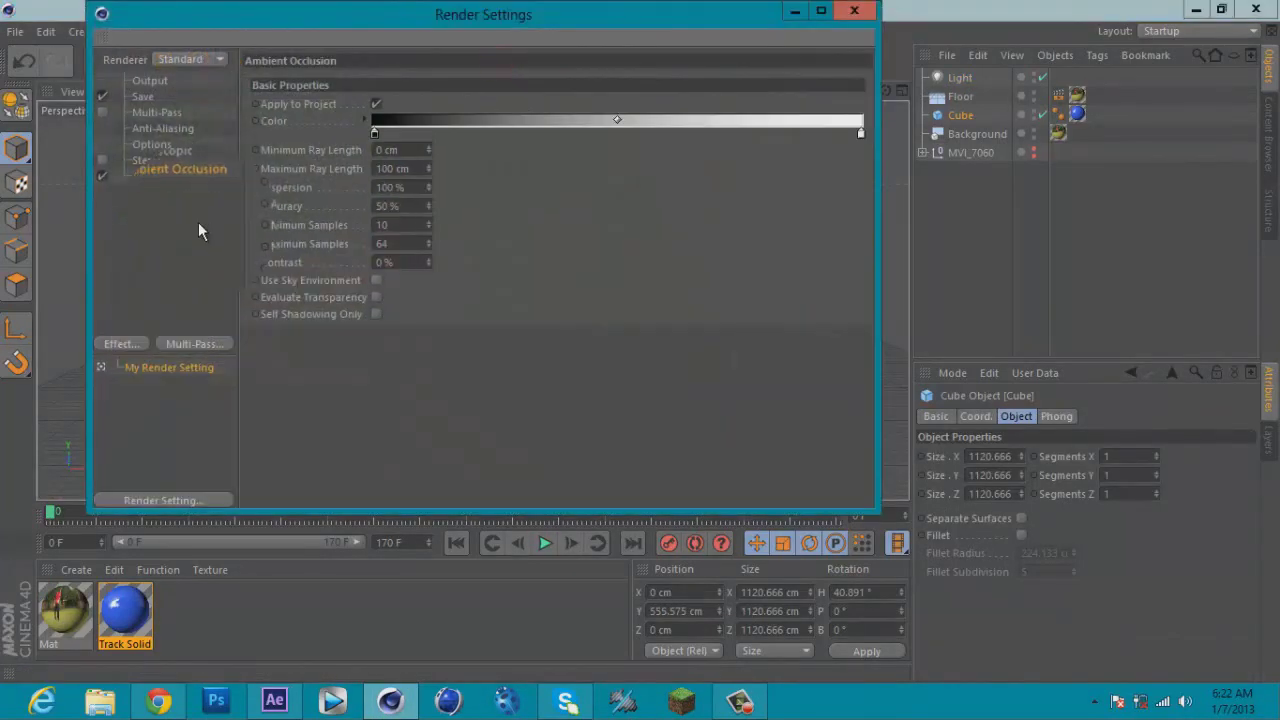
{"action": "left_click", "coordinate": [404, 261]}
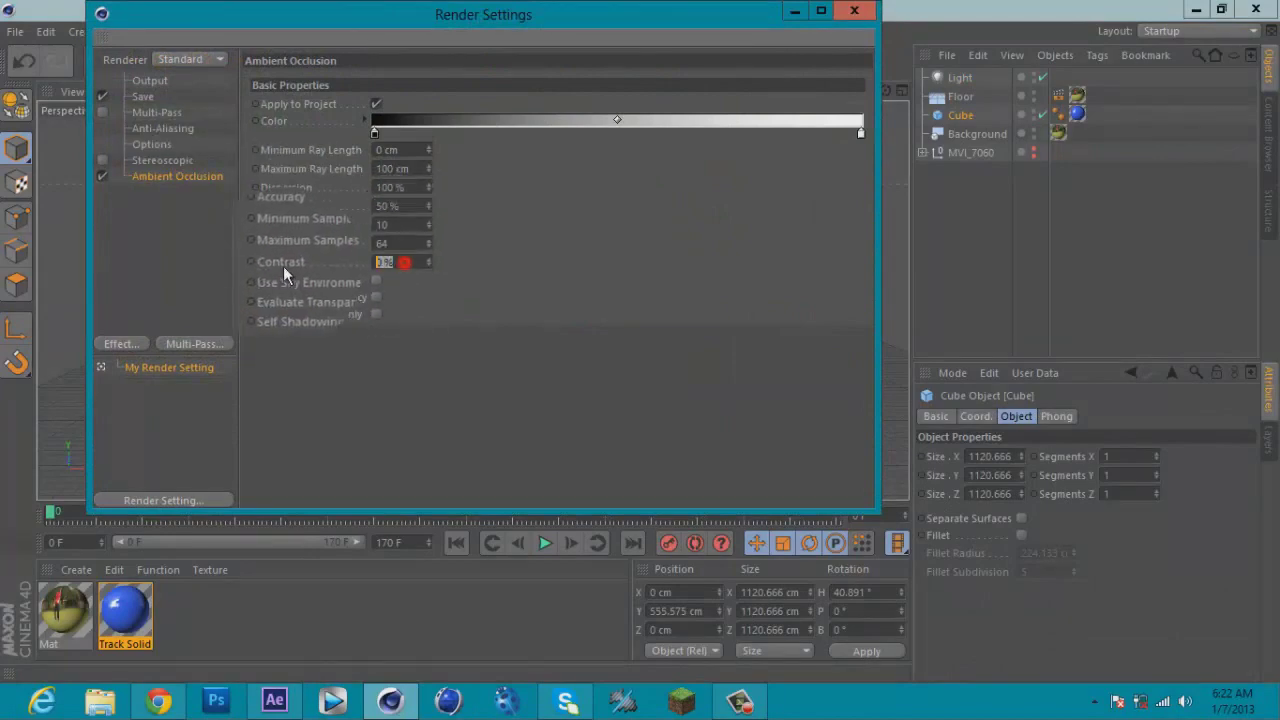
{"action": "left_click", "coordinate": [422, 391]}
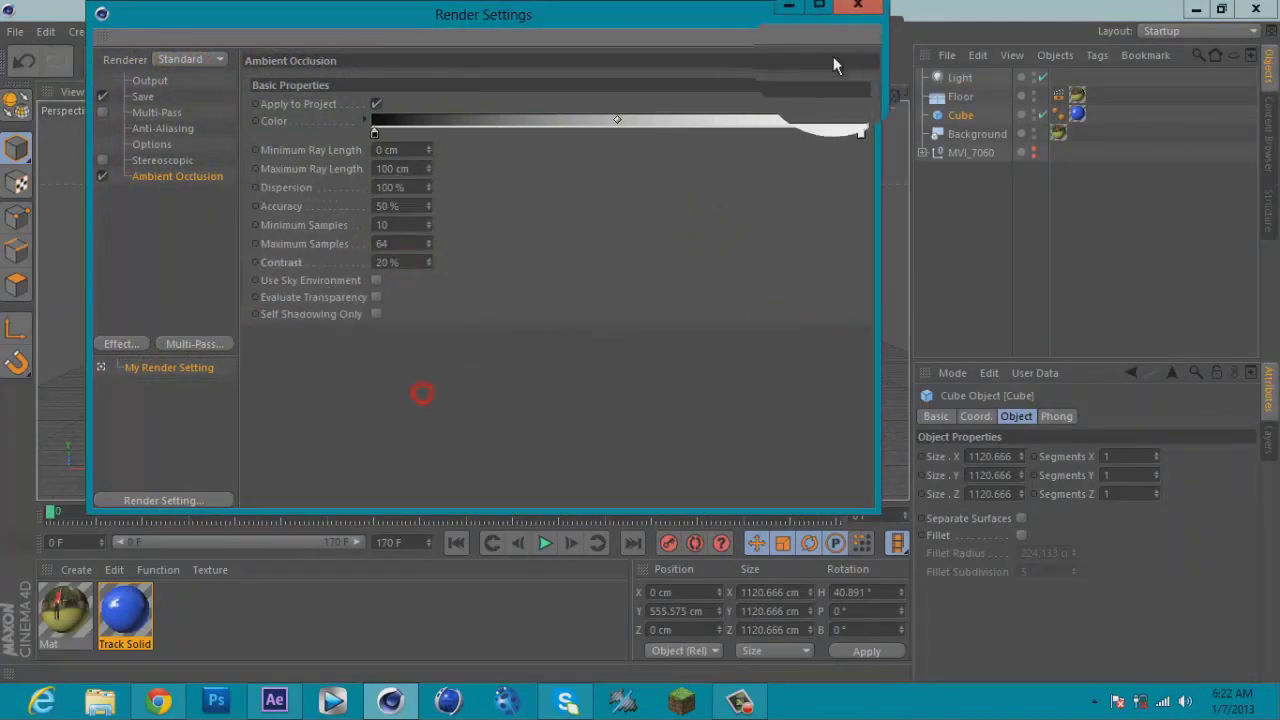
{"action": "left_click", "coordinate": [853, 11]}
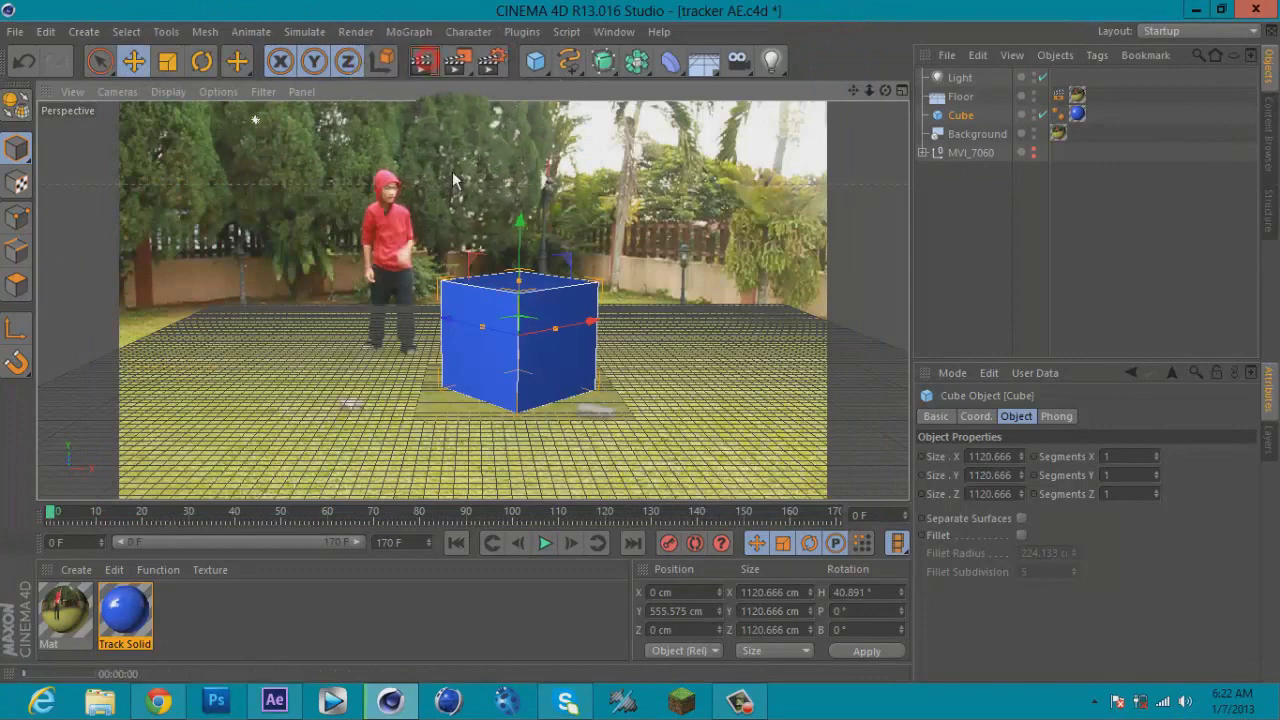
{"action": "left_click", "coordinate": [421, 61]}
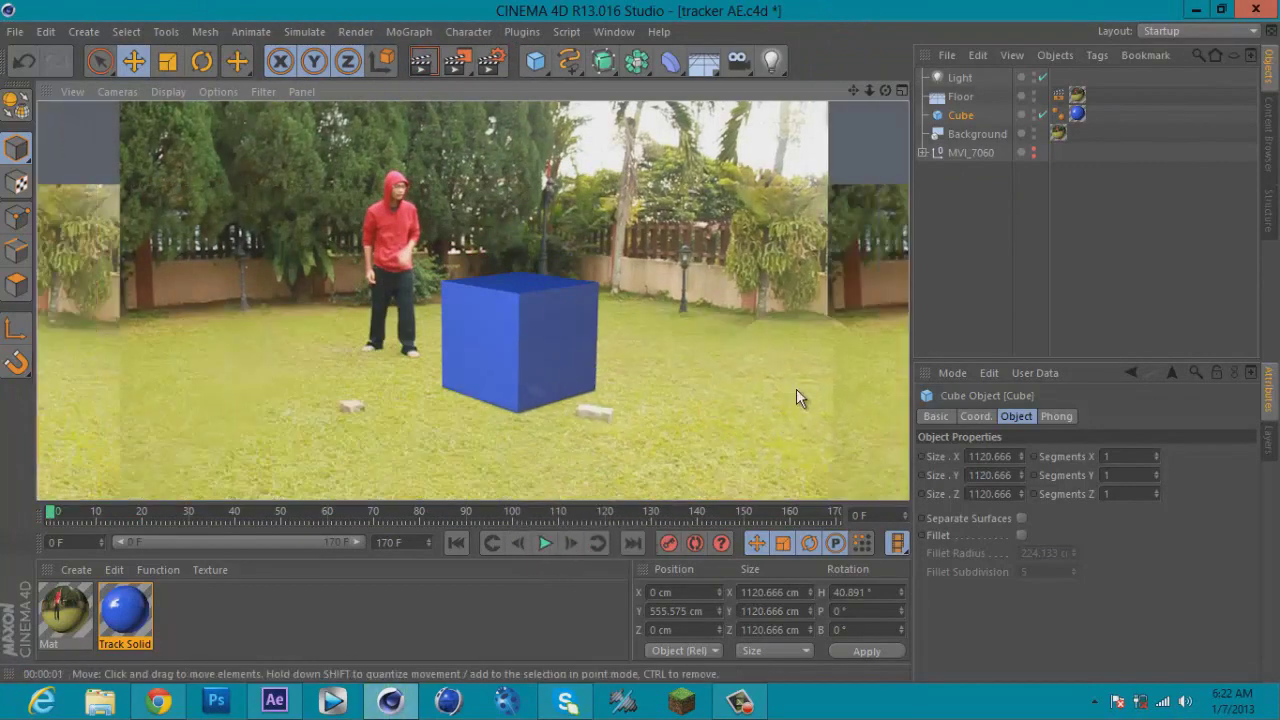
Step: Give the light Shadow Maps (Soft) shadows with 50% density and render the view
{"action": "left_click", "coordinate": [960, 80]}
{"action": "left_click", "coordinate": [948, 432]}
{"action": "left_click", "coordinate": [1010, 485]}
{"action": "left_click", "coordinate": [1018, 526]}
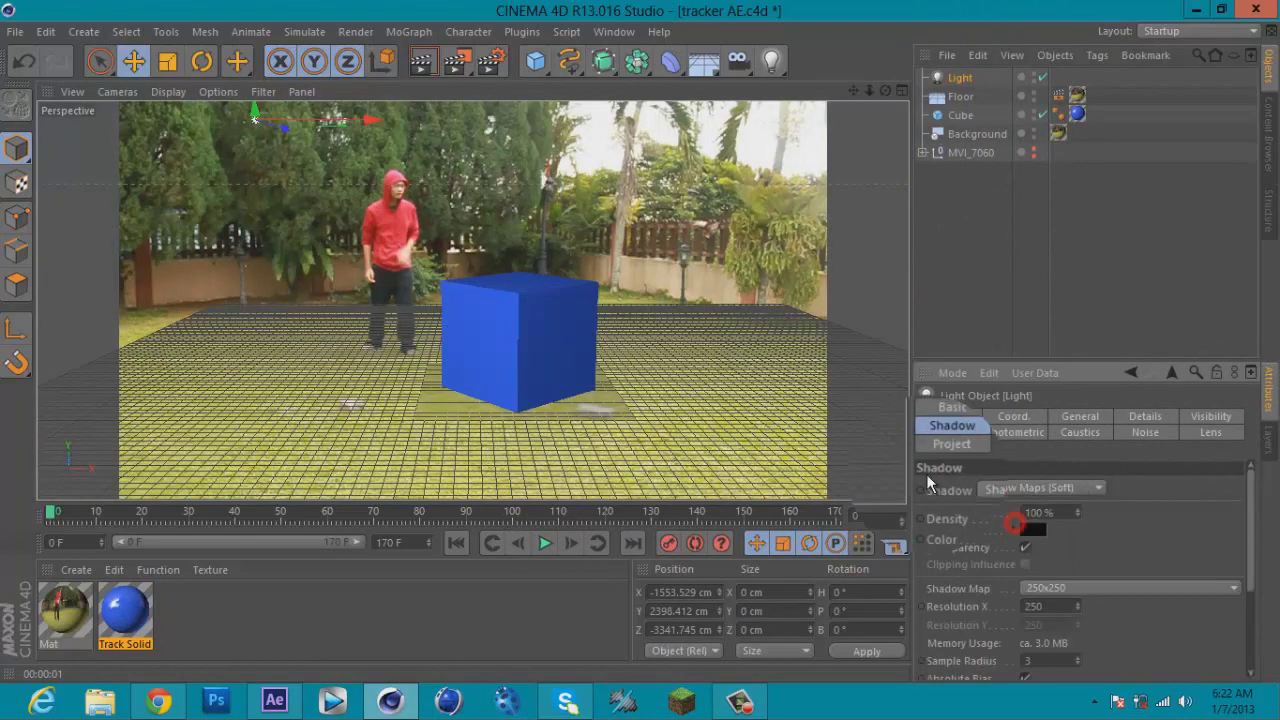
{"action": "left_click", "coordinate": [1068, 485]}
{"action": "left_click", "coordinate": [1092, 527]}
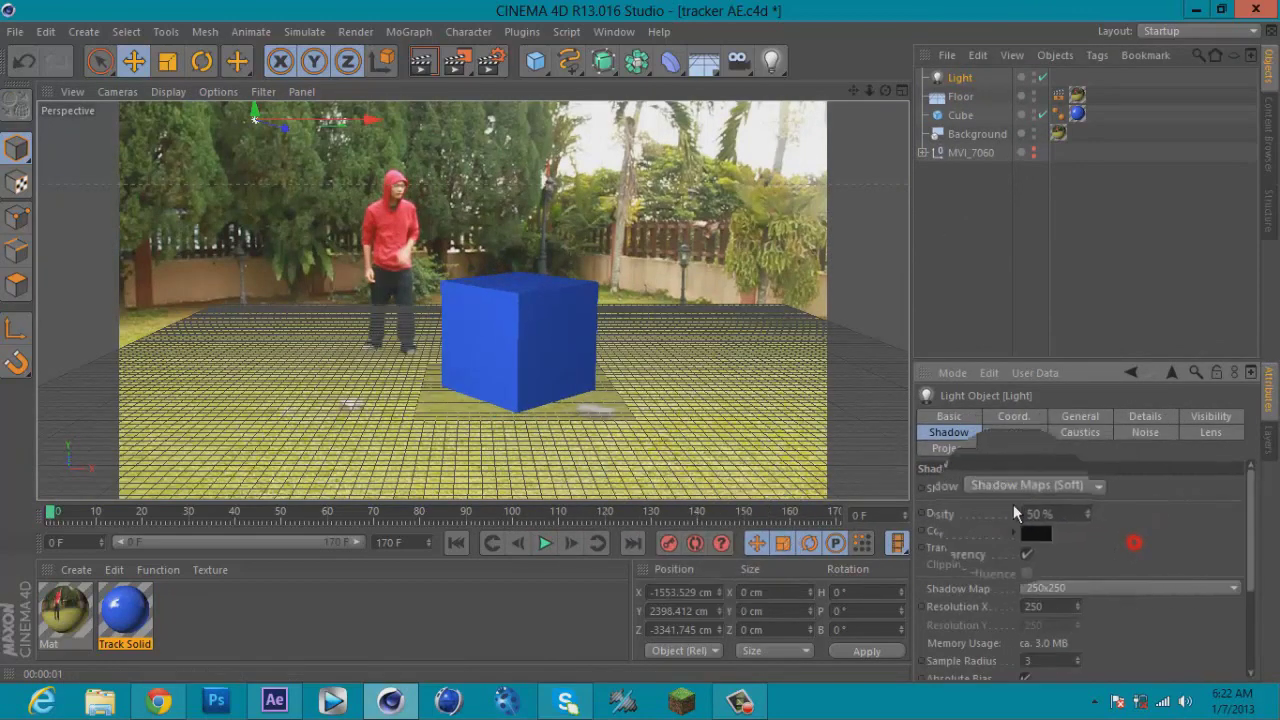
{"action": "left_click", "coordinate": [425, 60]}
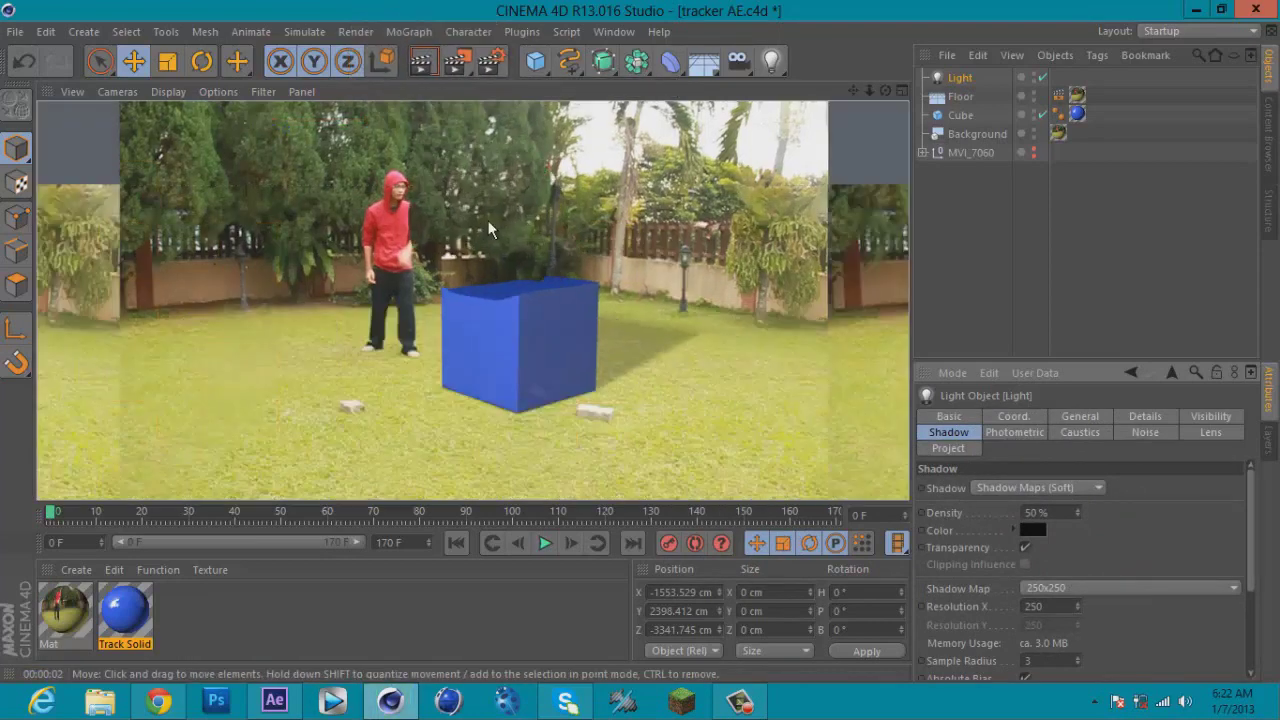
Step: Set Anti-Aliasing to Best in the render settings
{"action": "left_click", "coordinate": [490, 60]}
{"action": "left_click", "coordinate": [172, 132]}
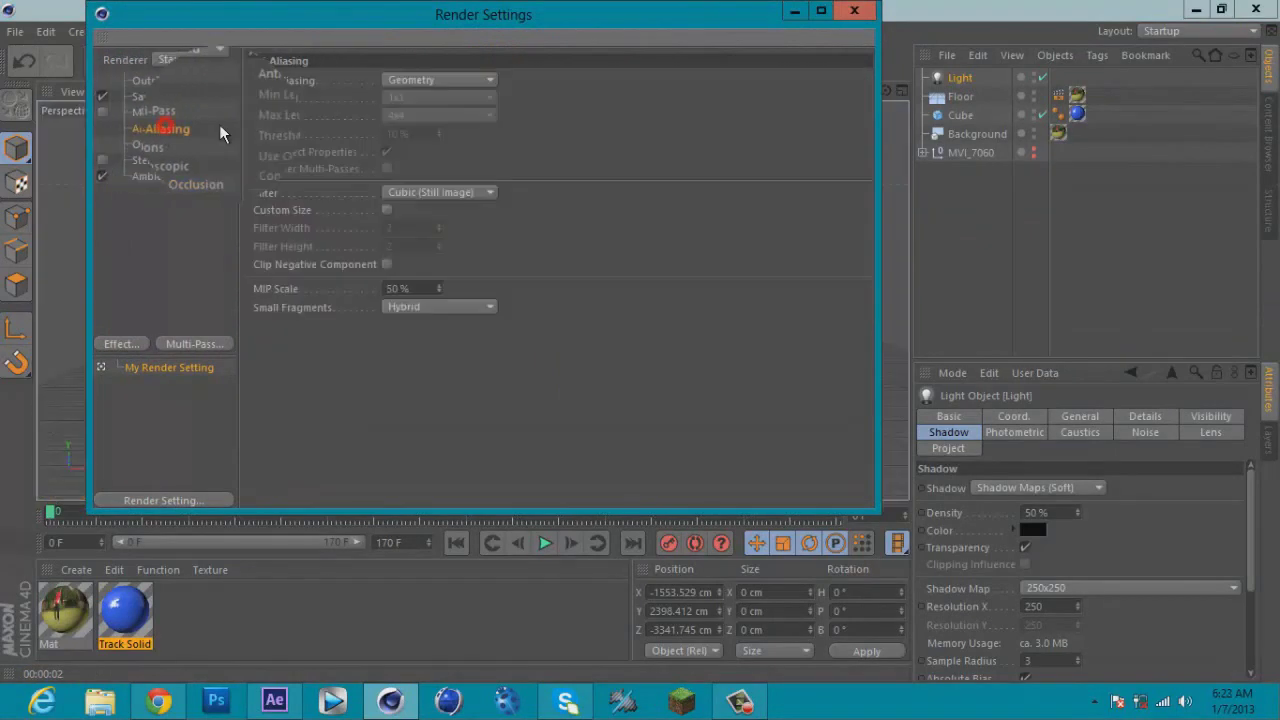
{"action": "left_click", "coordinate": [445, 80]}
{"action": "left_click", "coordinate": [437, 134]}
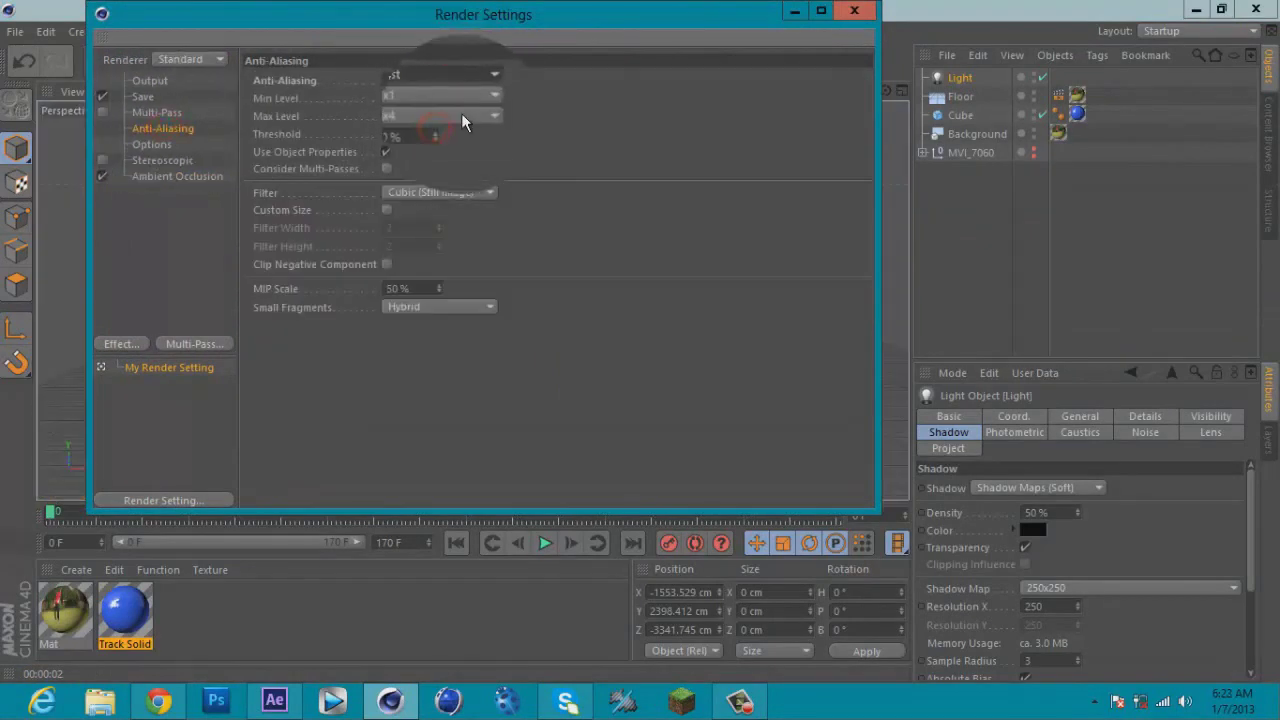
Step: Set the output frame range to All Frames in the render settings
{"action": "left_click_drag", "start_coordinate": [550, 14], "coordinate": [716, 95]}
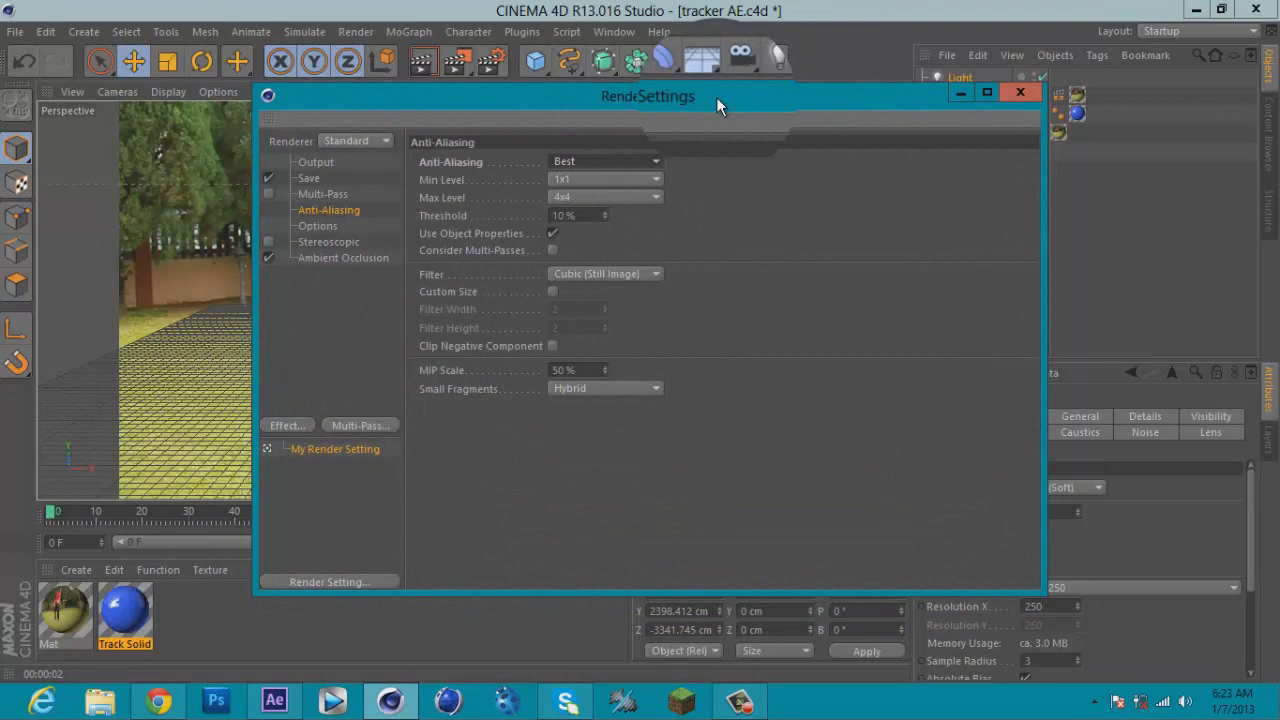
{"action": "left_click", "coordinate": [586, 162]}
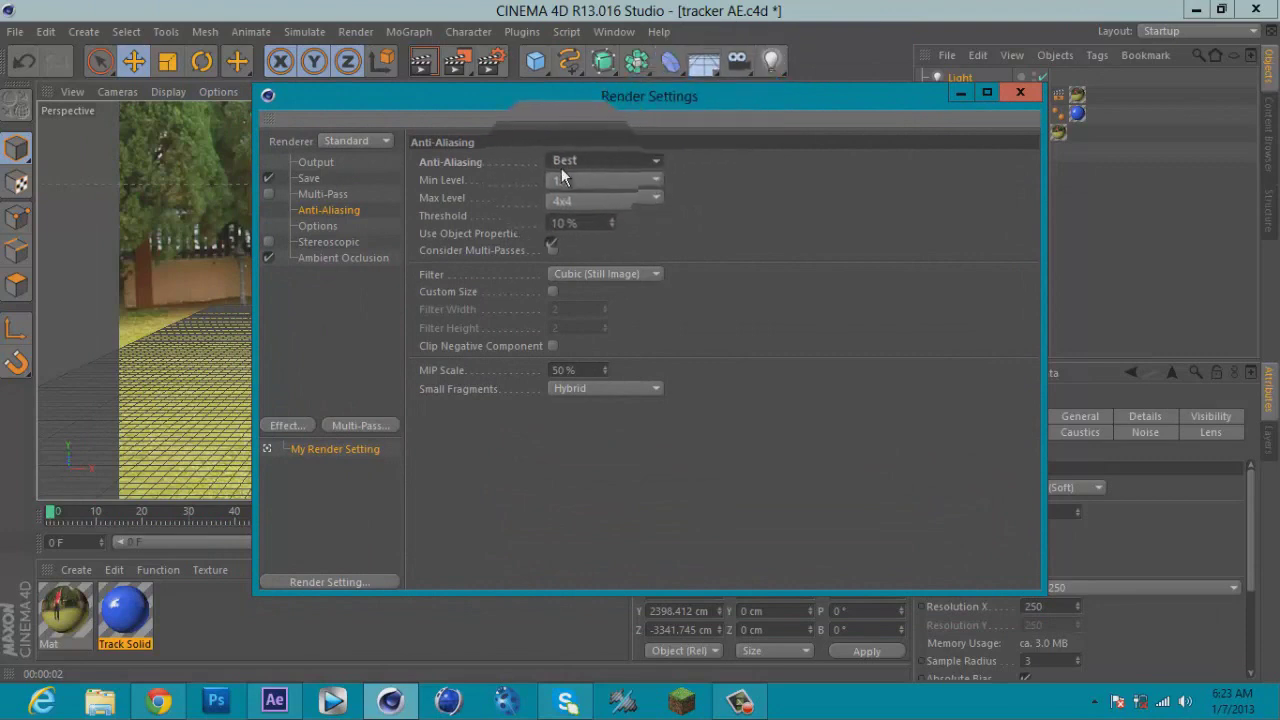
{"action": "left_click", "coordinate": [317, 164]}
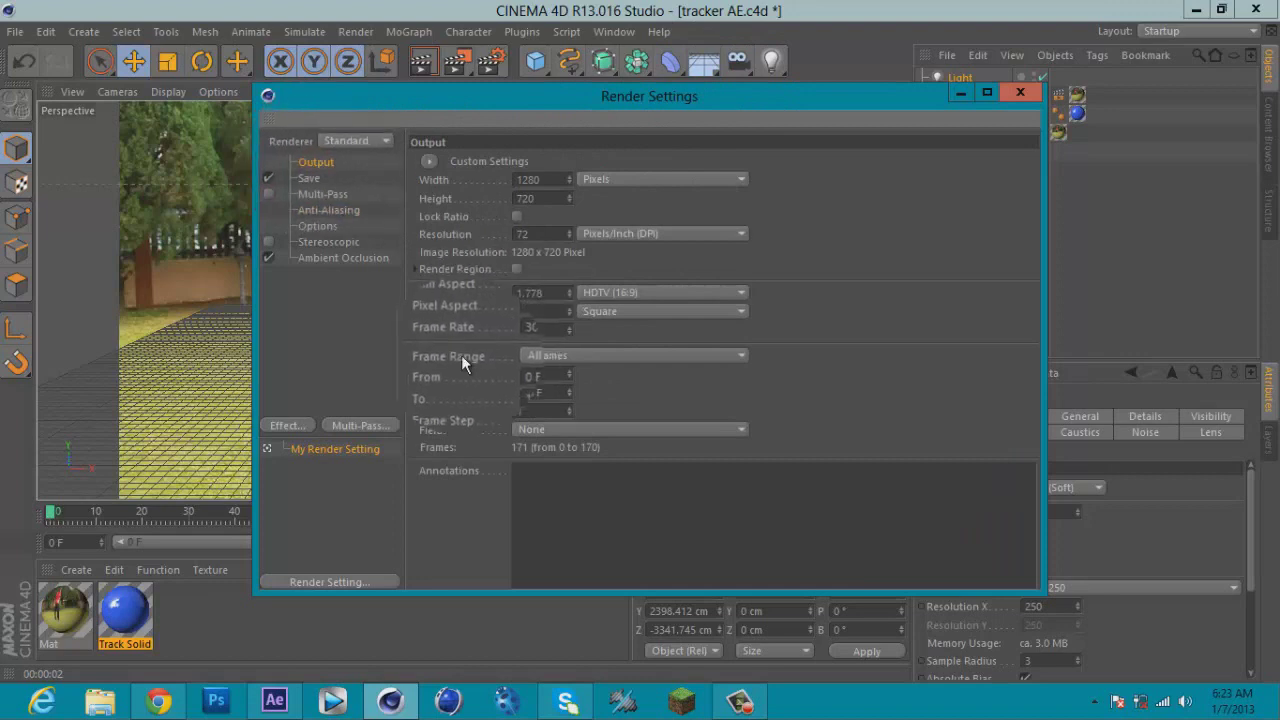
{"action": "left_click", "coordinate": [546, 355]}
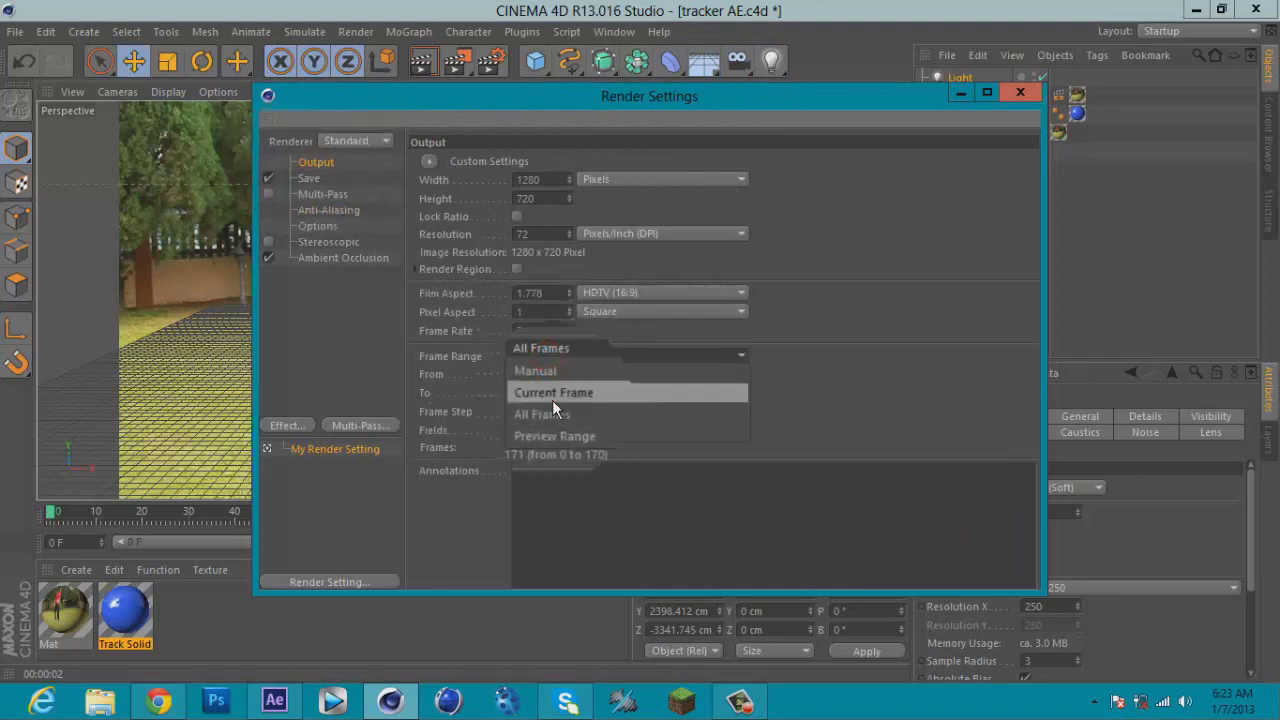
{"action": "left_click", "coordinate": [552, 396]}
{"action": "left_click", "coordinate": [555, 356]}
{"action": "left_click", "coordinate": [563, 408]}
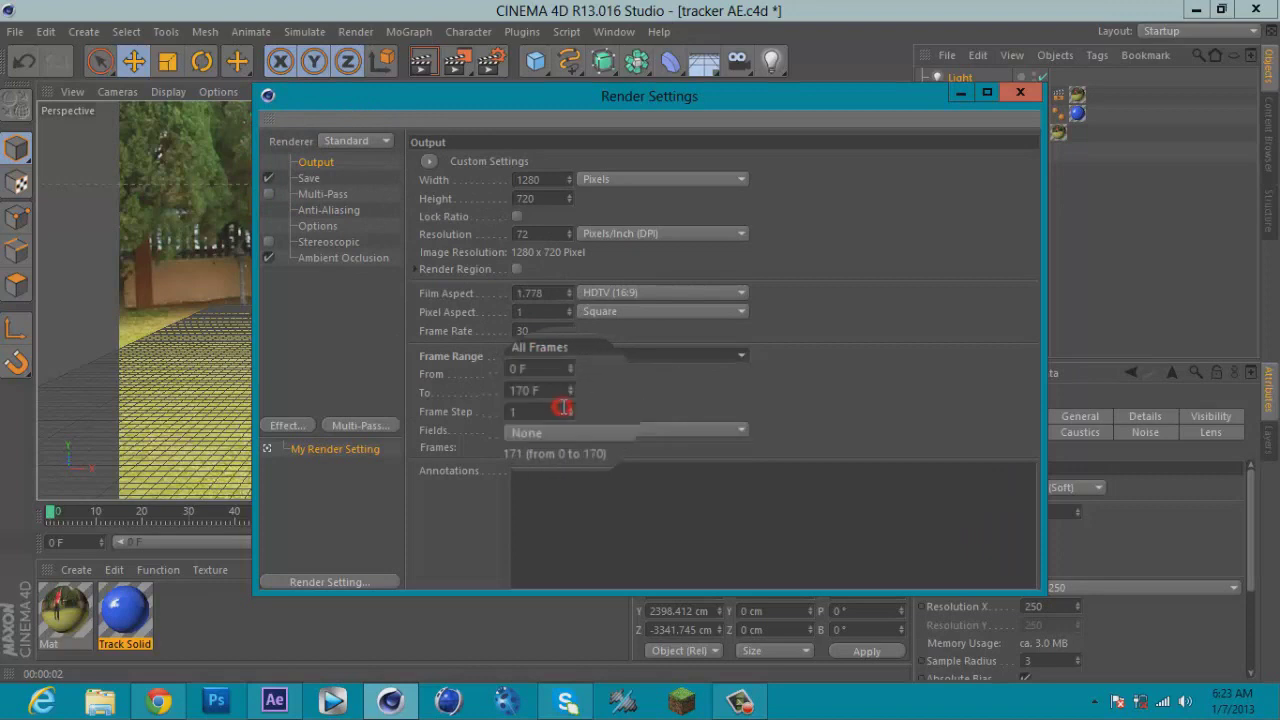
Step: Examine the render's save settings, including the file path and the available image formats
{"action": "left_click", "coordinate": [310, 178]}
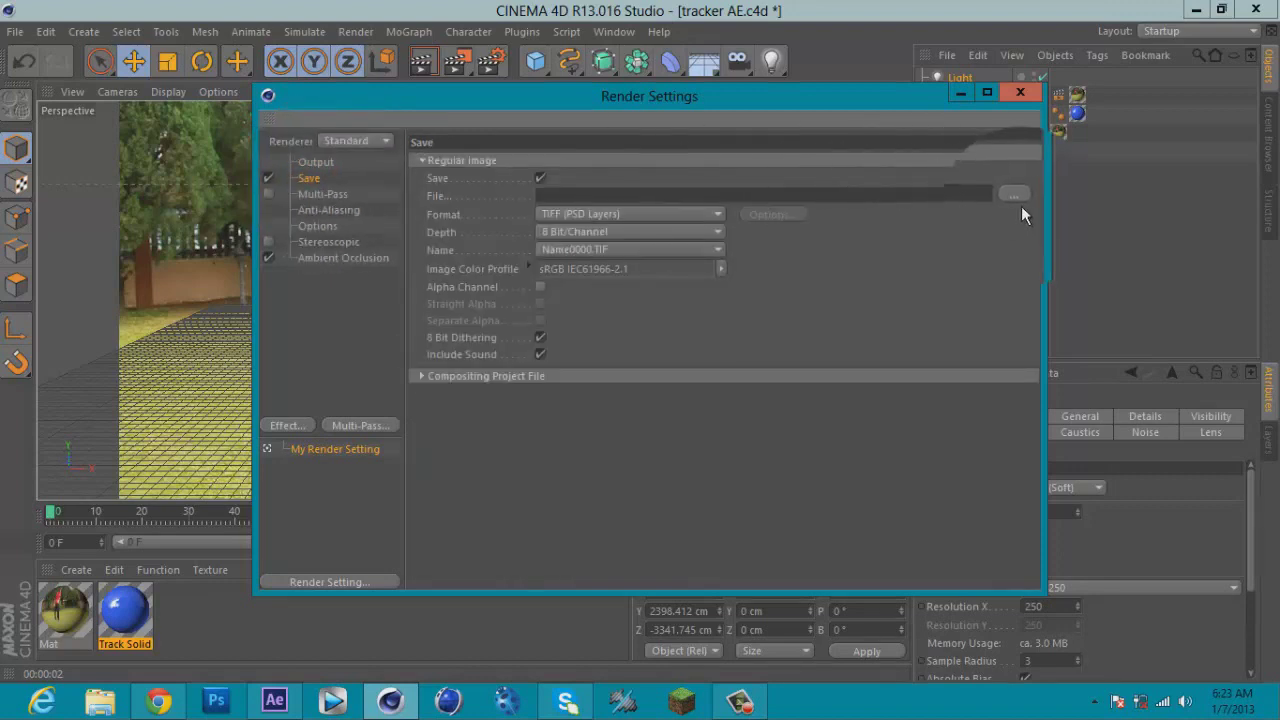
{"action": "left_click", "coordinate": [712, 215]}
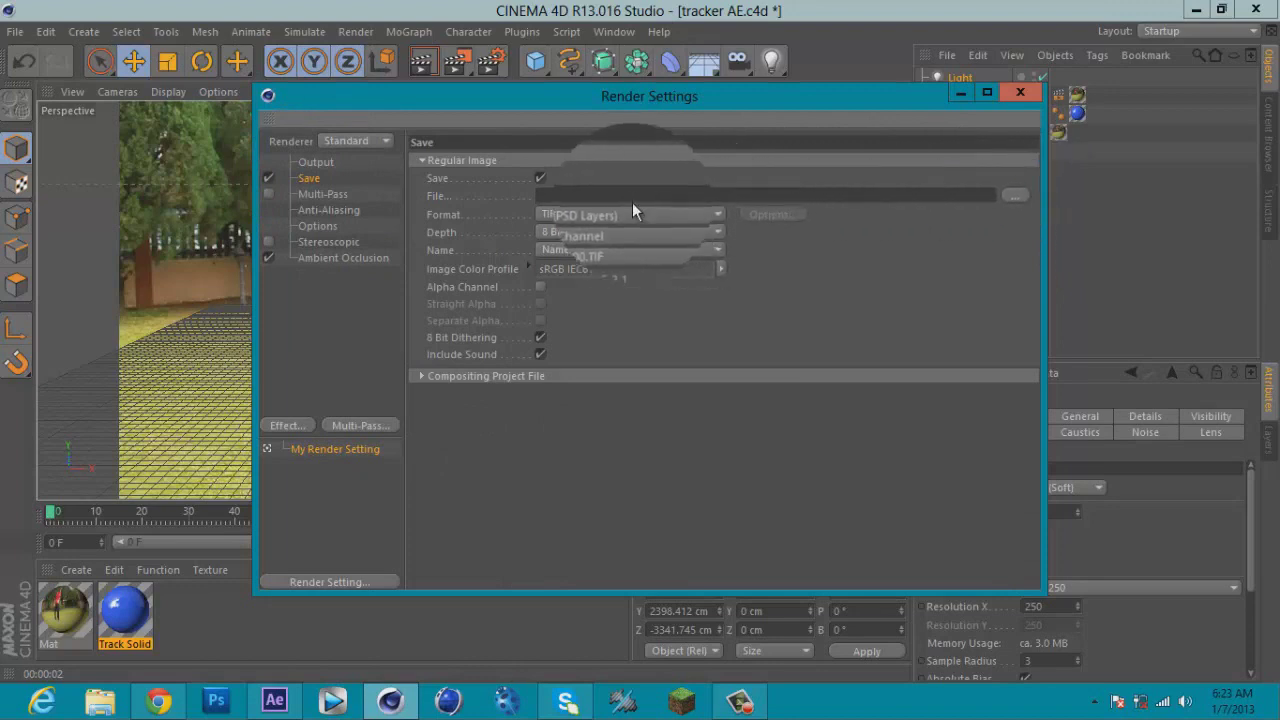
{"action": "left_click", "coordinate": [851, 452]}
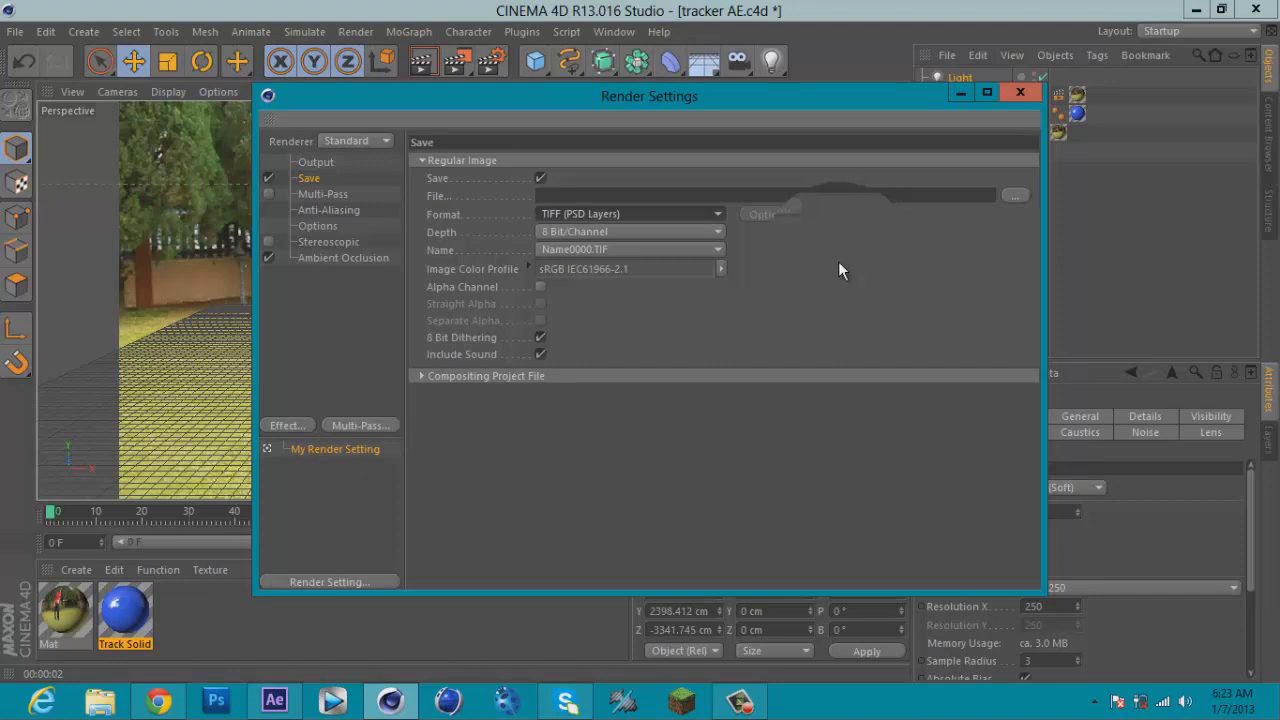
Step: Add the Global Illumination effect to the render settings and render the view
{"action": "left_click", "coordinate": [284, 426]}
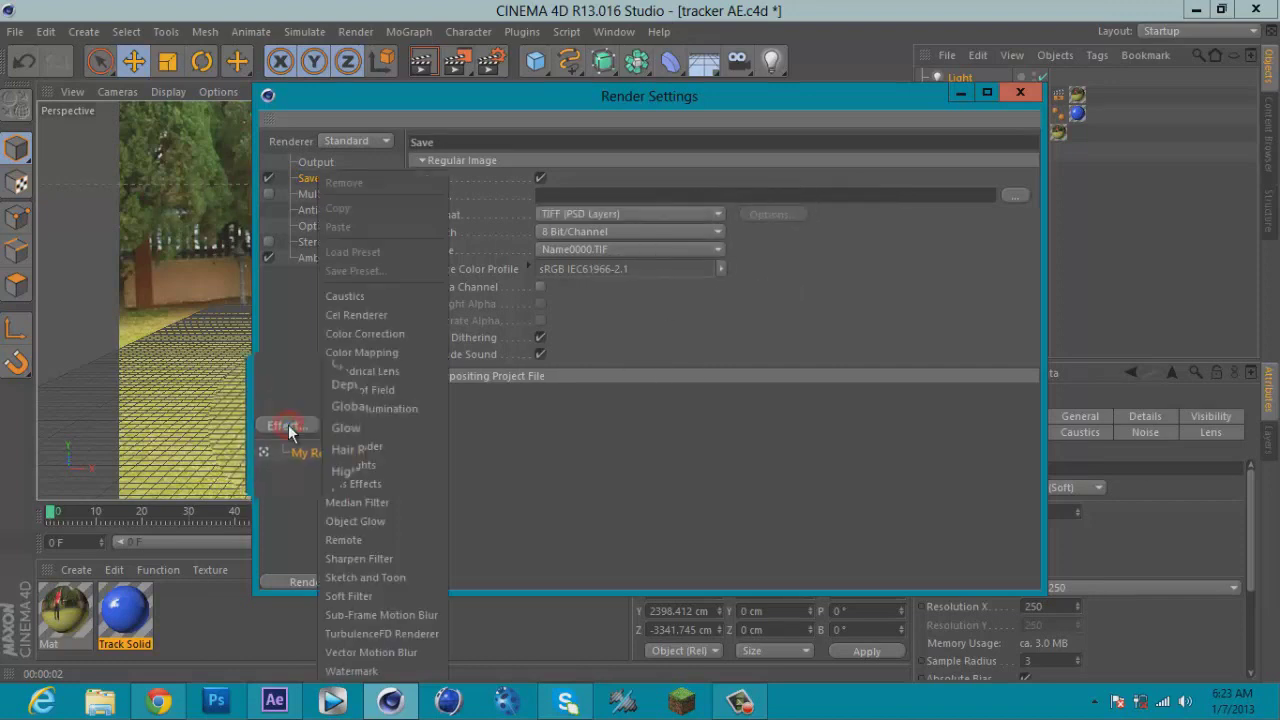
{"action": "left_click", "coordinate": [337, 408]}
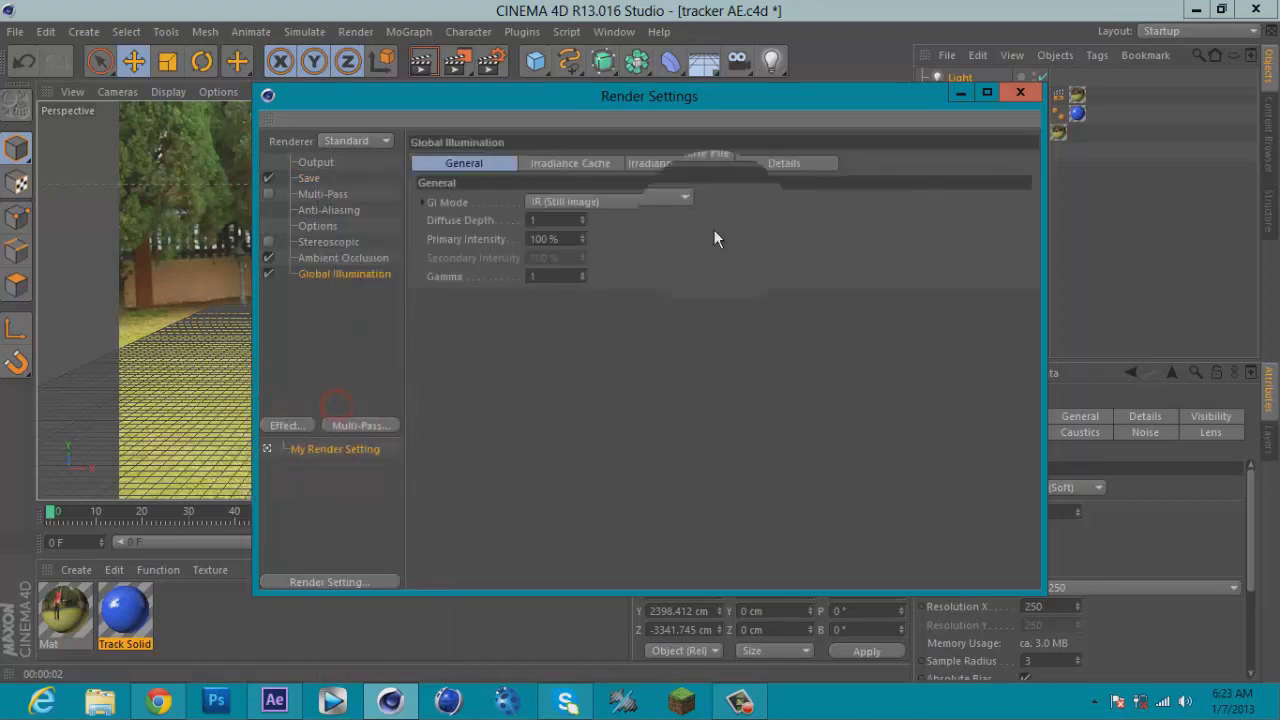
{"action": "left_click", "coordinate": [1016, 93]}
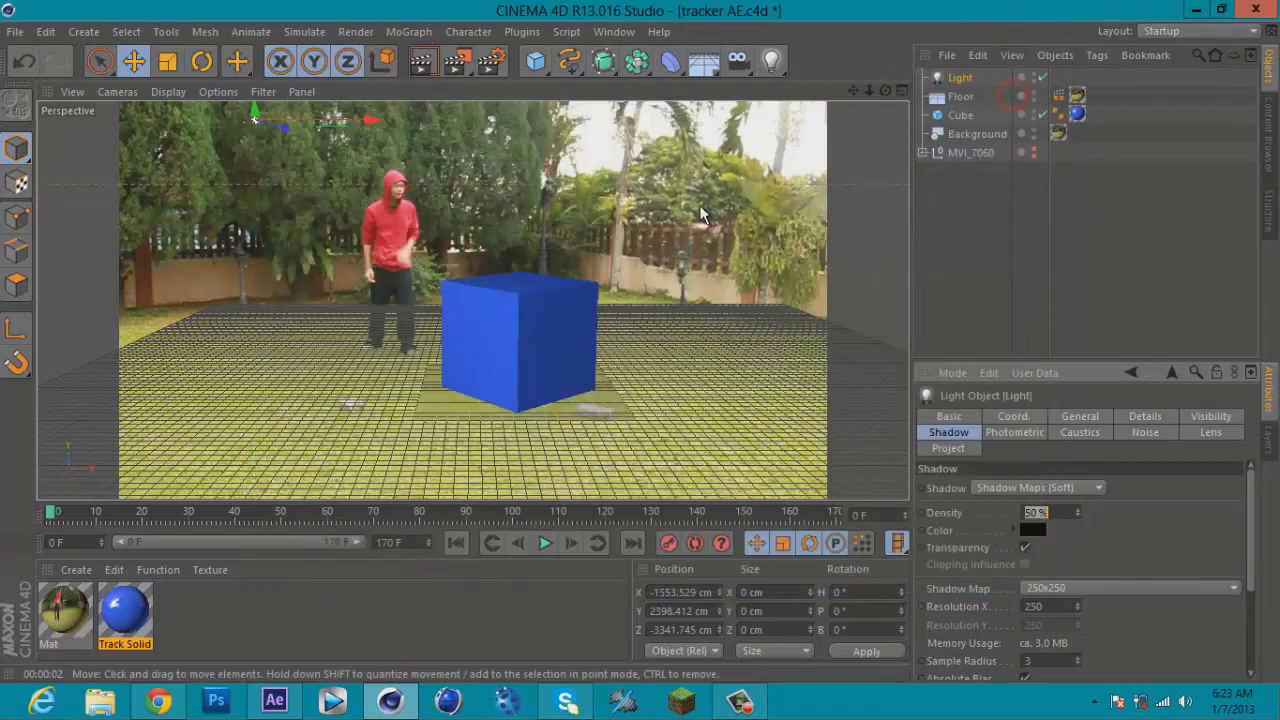
{"action": "left_click", "coordinate": [422, 70]}
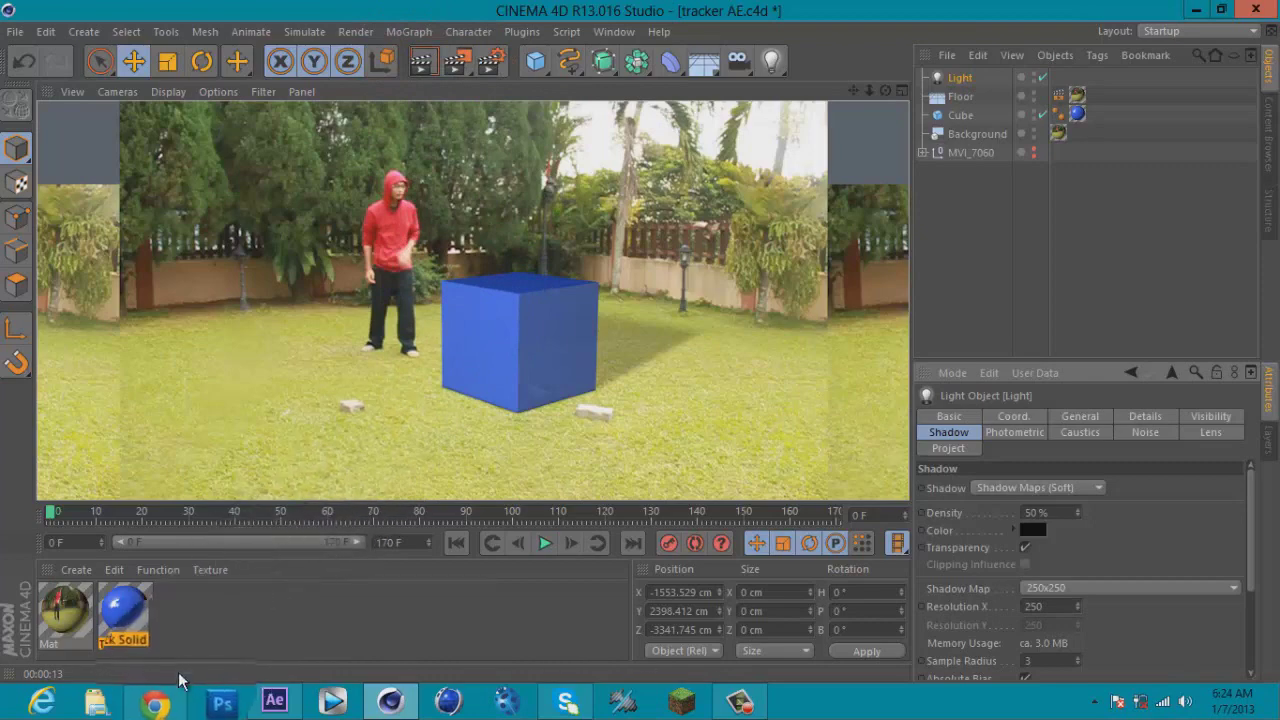
Step: Switch to After Effects and play back the deflect composition
{"action": "left_click", "coordinate": [272, 700]}
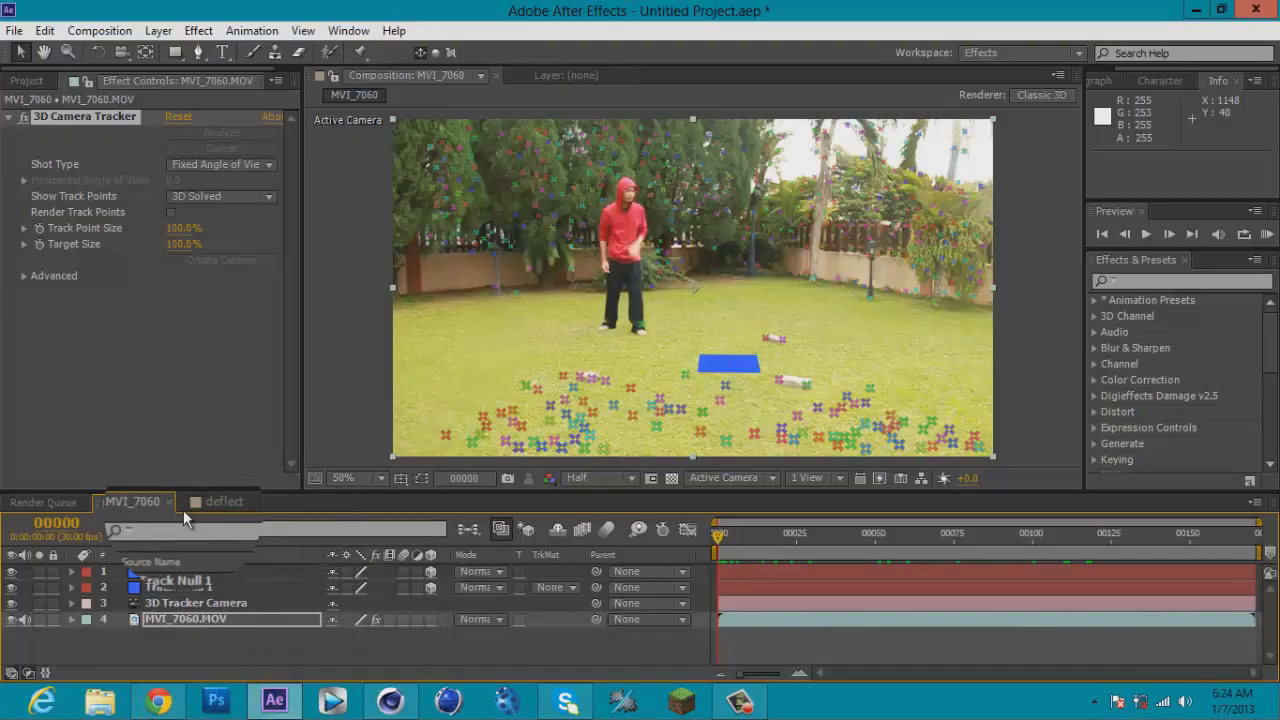
{"action": "left_click", "coordinate": [205, 503]}
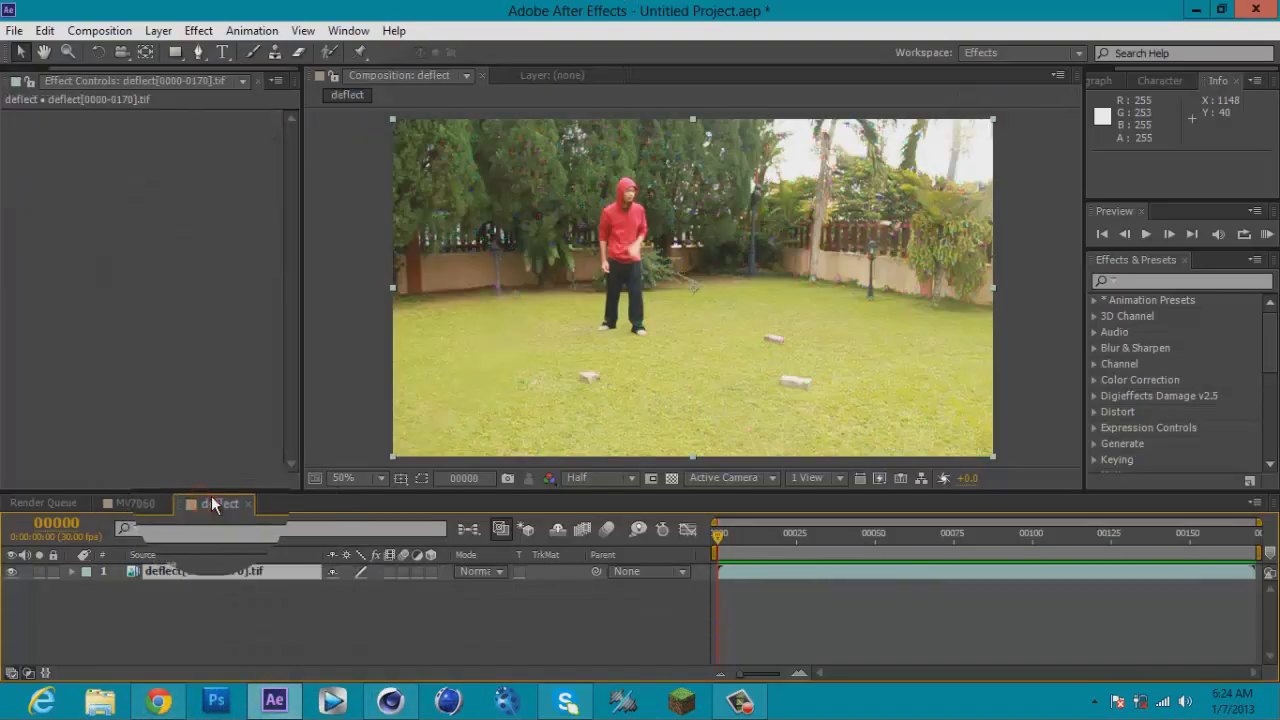
{"action": "key", "text": "space"}
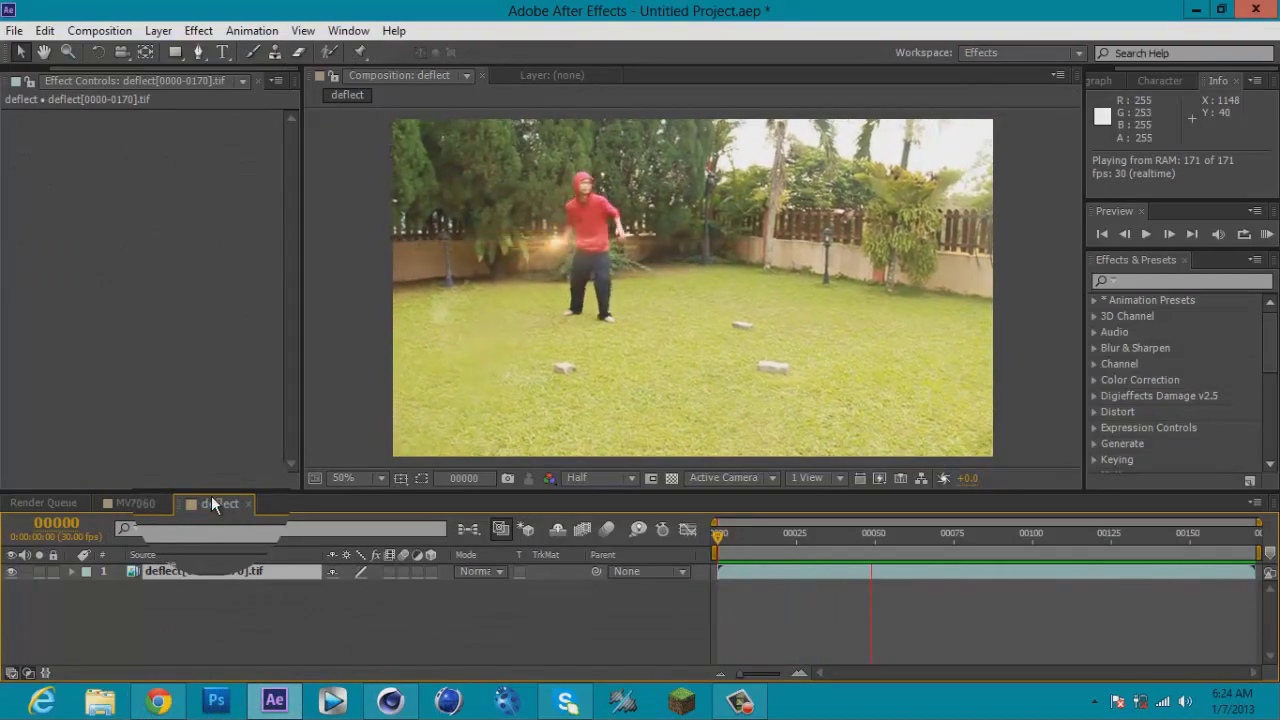